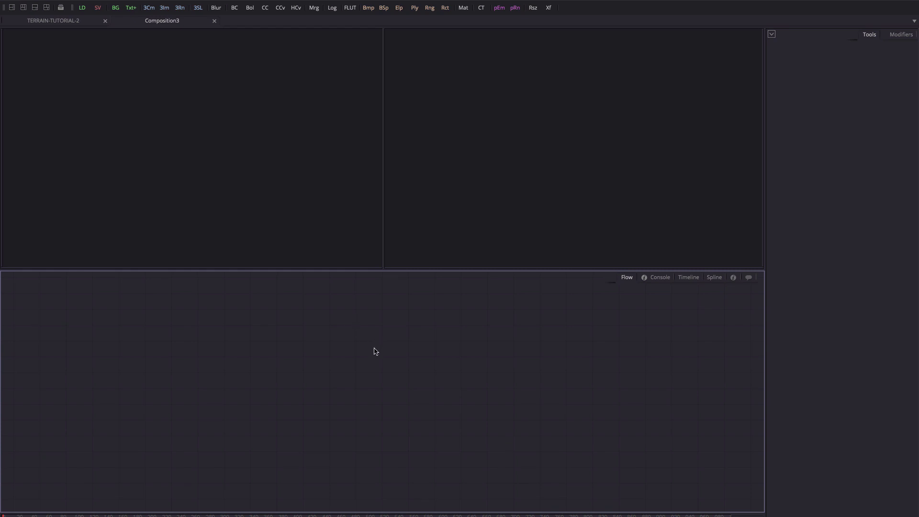
right_click(332, 313)
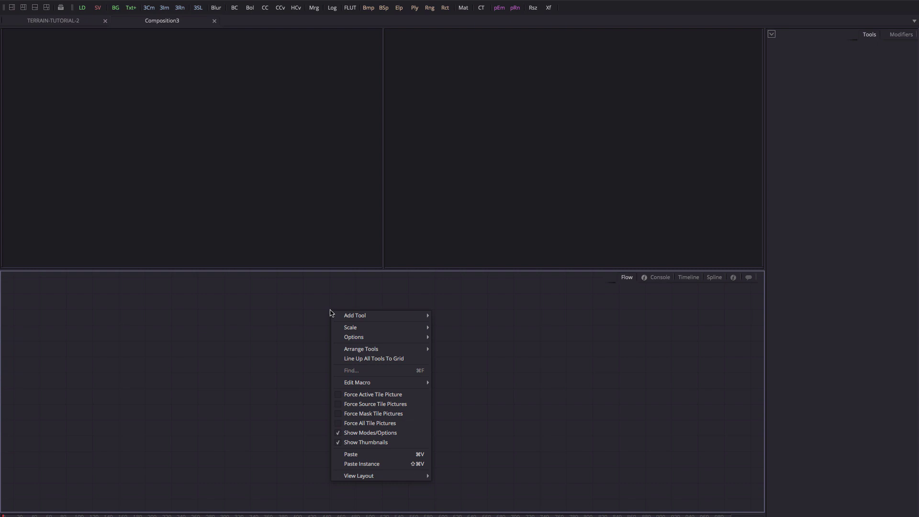
mouse_move(356, 315)
mouse_move(466, 308)
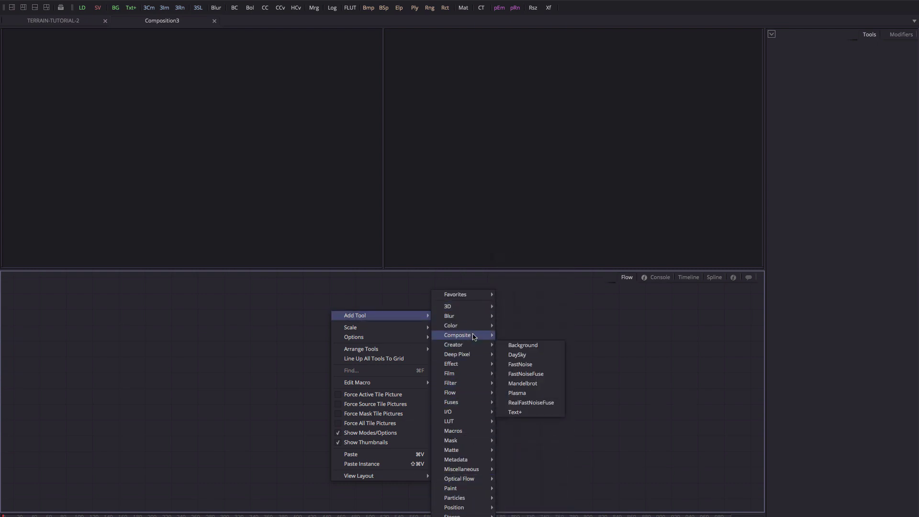
mouse_move(465, 439)
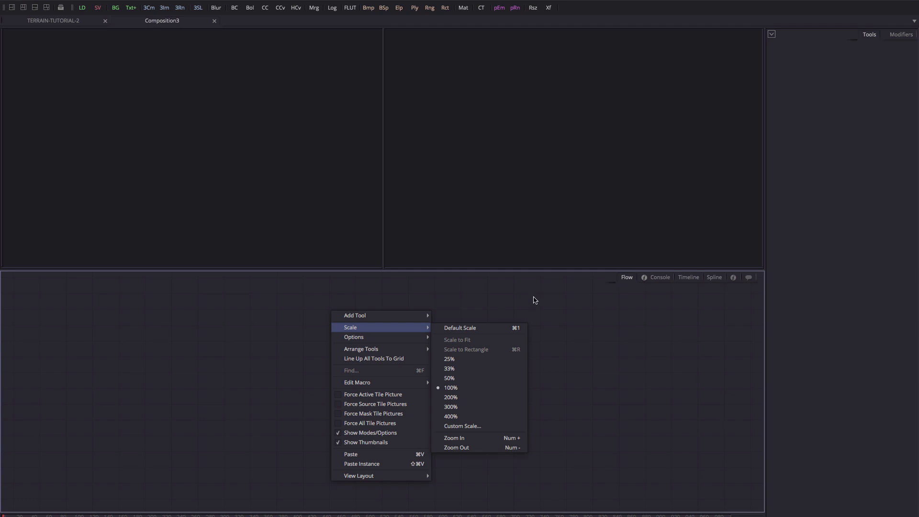
left_click(535, 300)
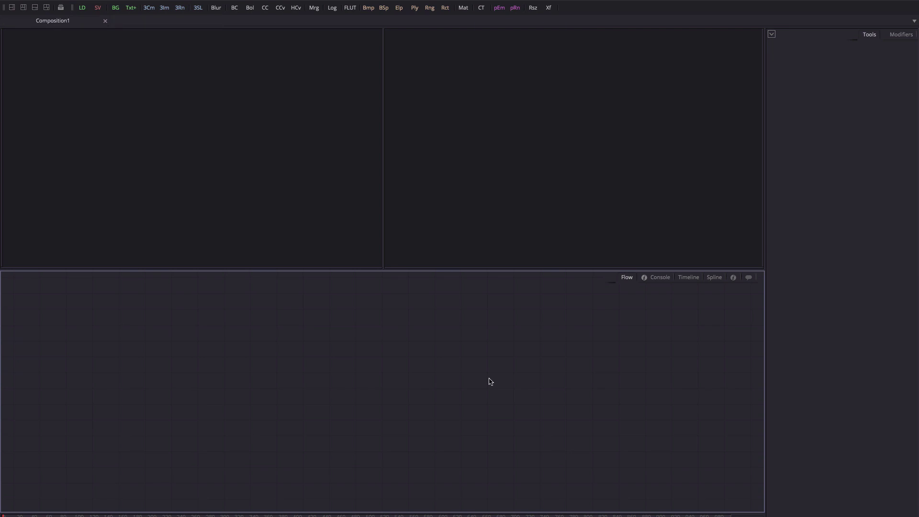
- Add a Background node to the empty flow and append an Image Plane 3D node to it
key("shift+space")
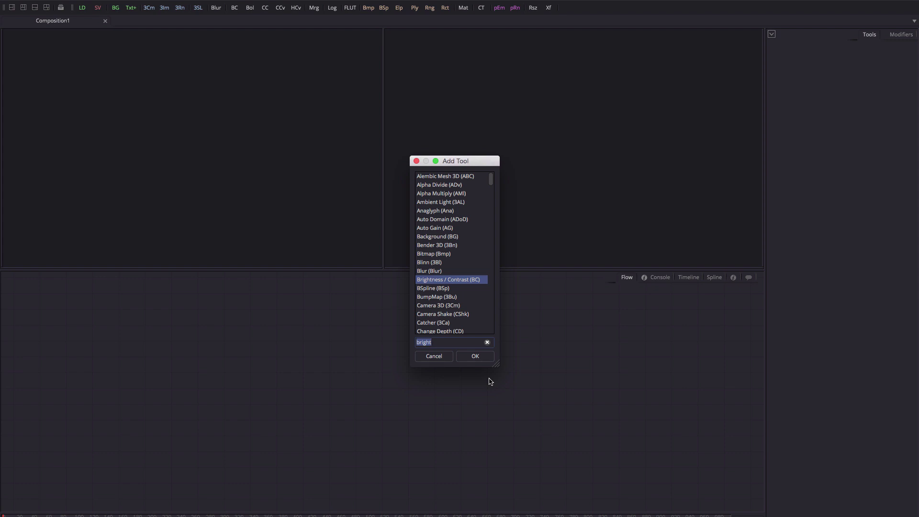
key("BackSpace")
type("BACK")
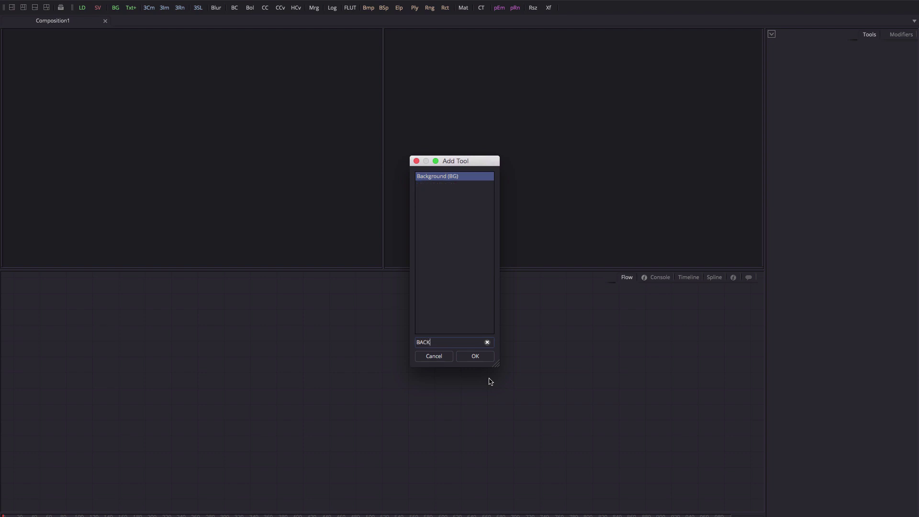
key("Return")
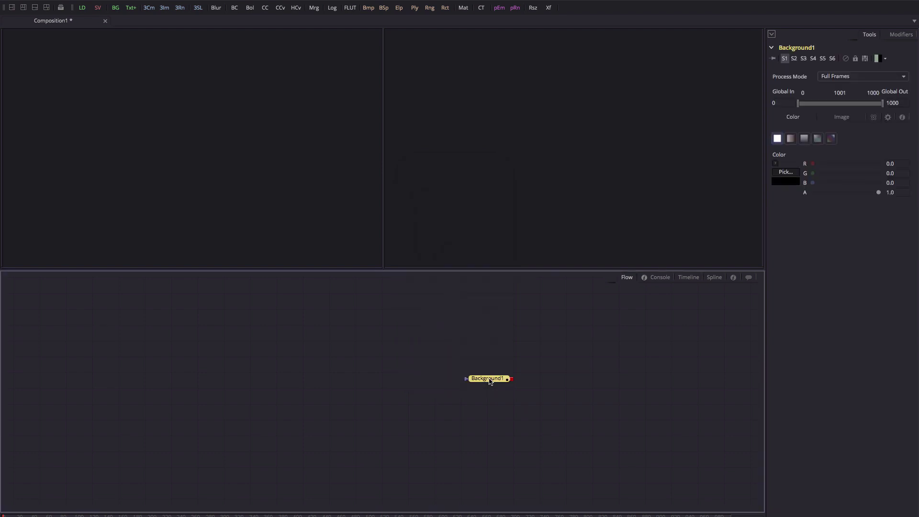
key("ctrl+space")
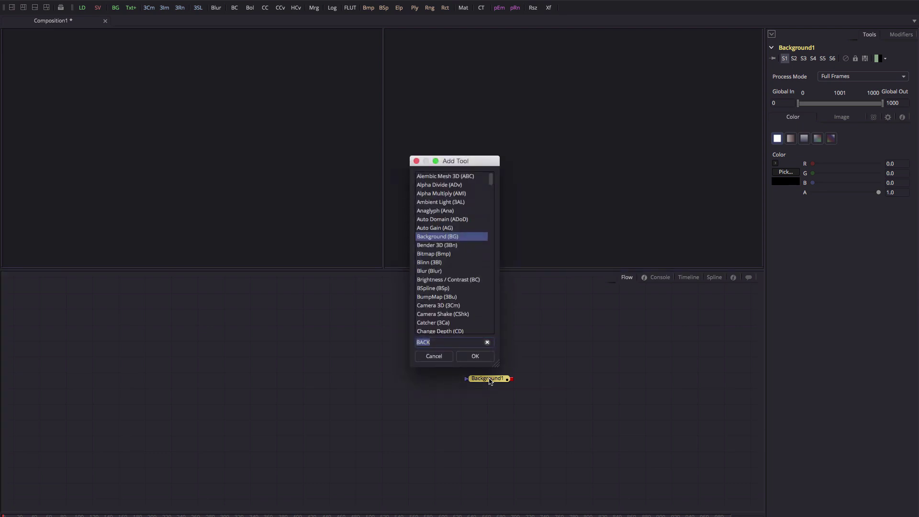
type("IMAGE")
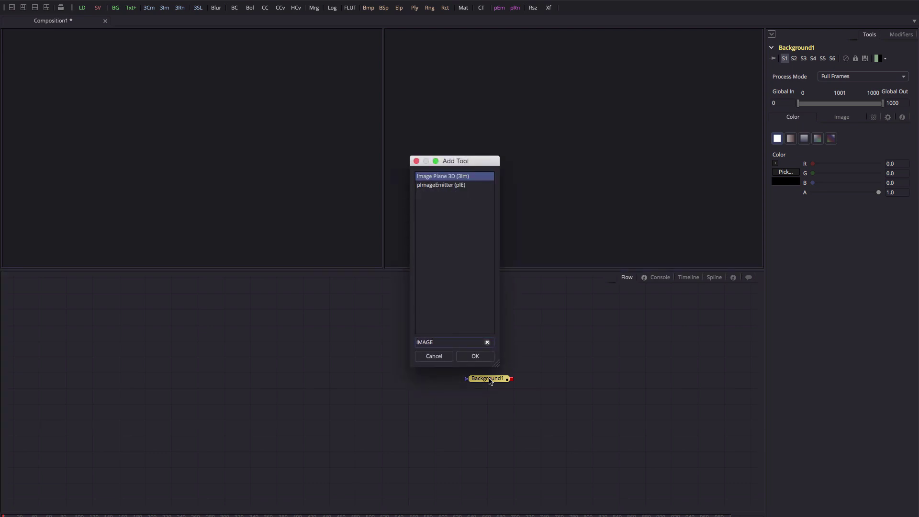
key("Return")
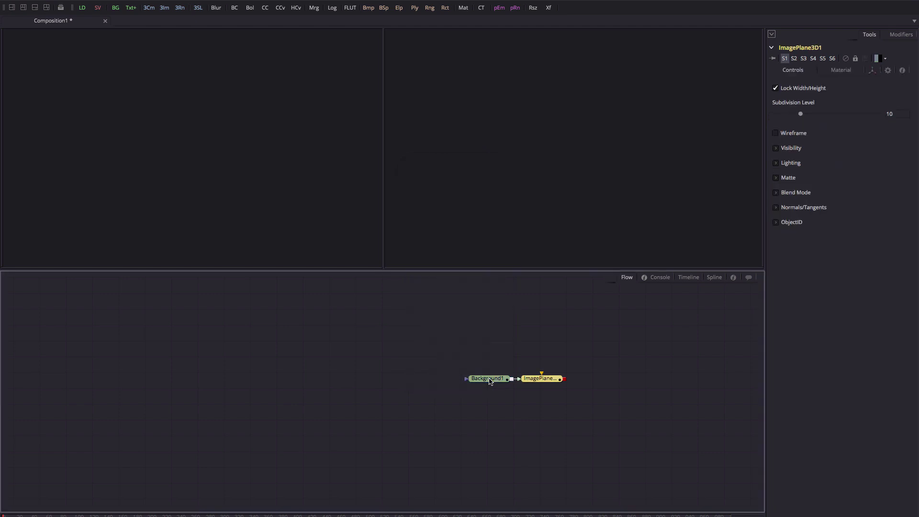
- Append a Displace 3D node to the image plane with some space between the two nodes
key("ctrl+space")
type("DISPL")
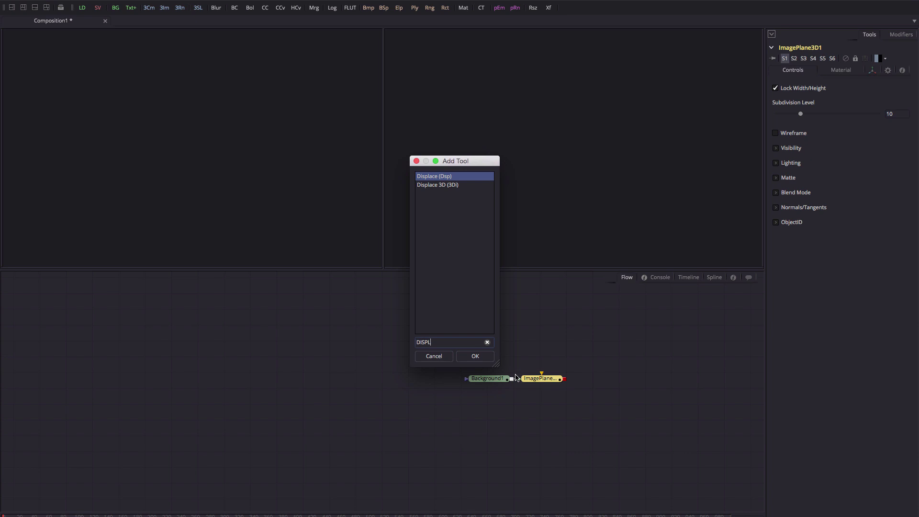
key("Down")
key("Return")
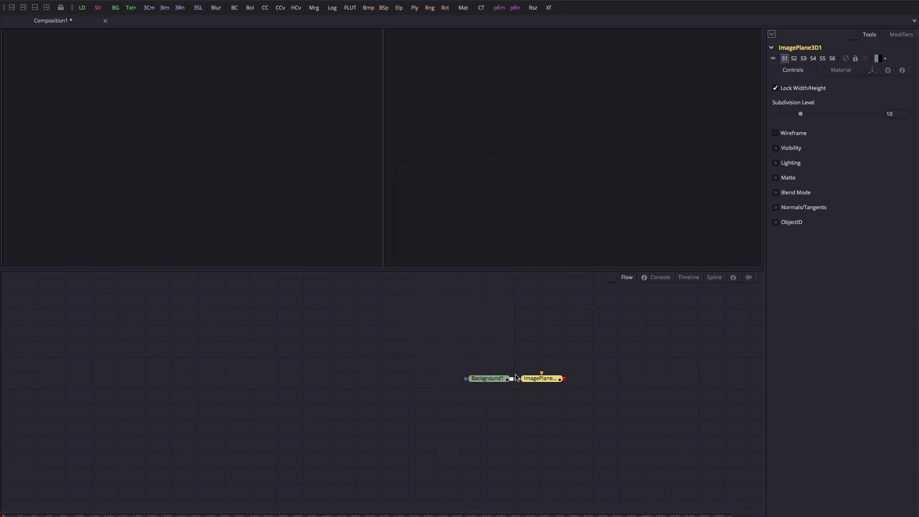
left_click_drag(583, 381, 613, 382)
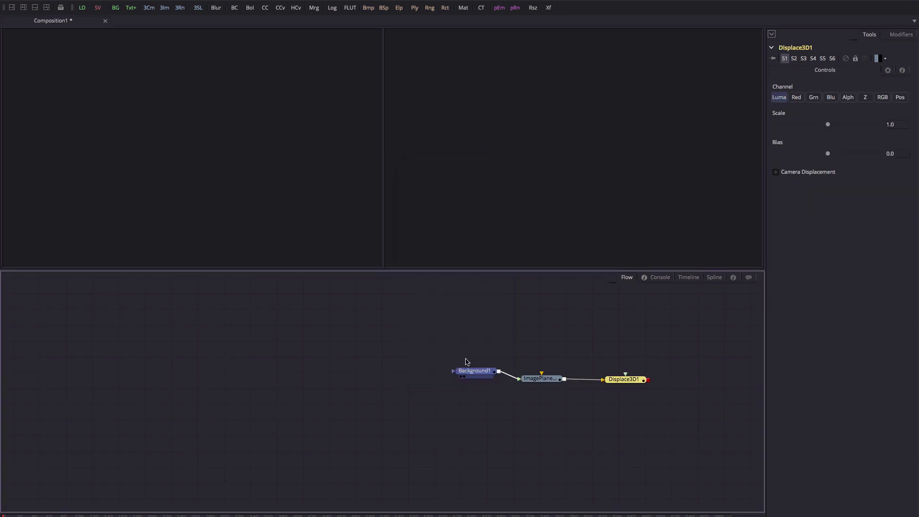
- Disconnect the background from the image plane and arrange it above the Image Plane 3D and Displace 3D pair
left_click_drag(486, 378, 439, 345)
left_click_drag(502, 372, 529, 329)
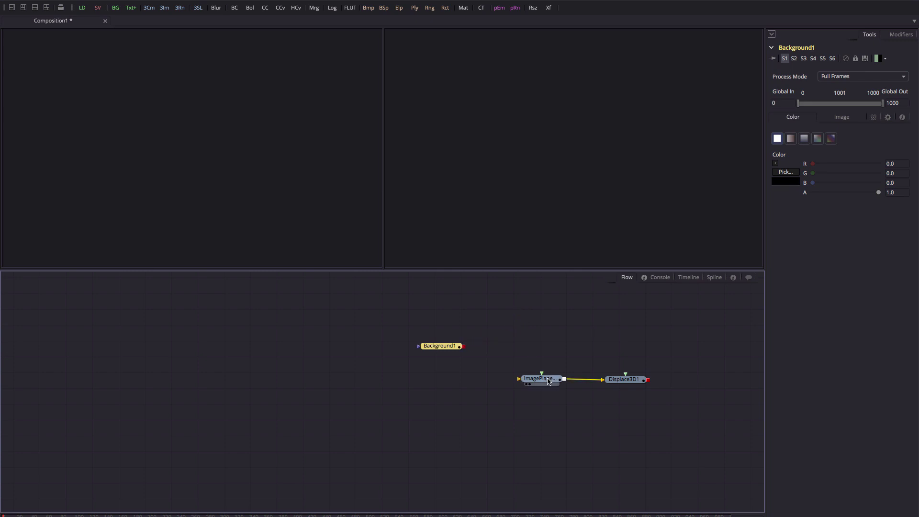
left_click_drag(653, 419, 363, 409)
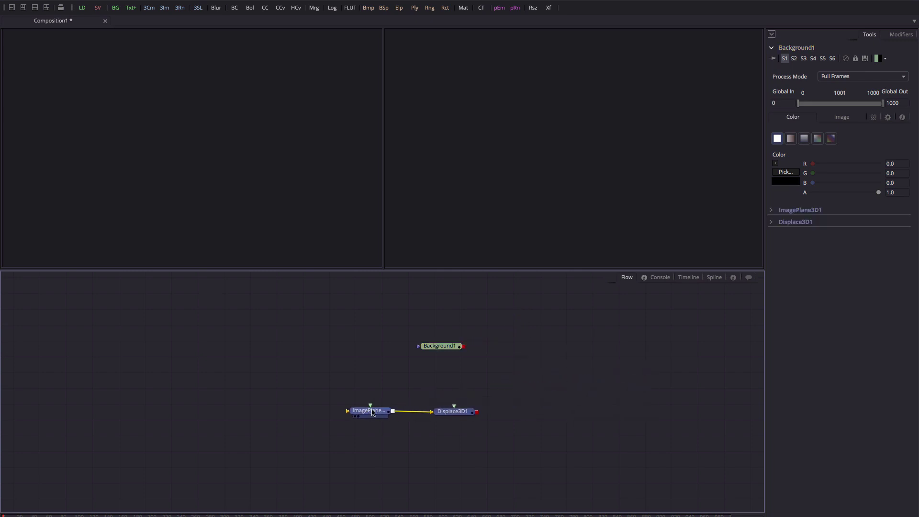
left_click_drag(444, 351, 295, 338)
- Show the background node in the first viewer and the Displace 3D node in the second viewer
left_click(295, 338)
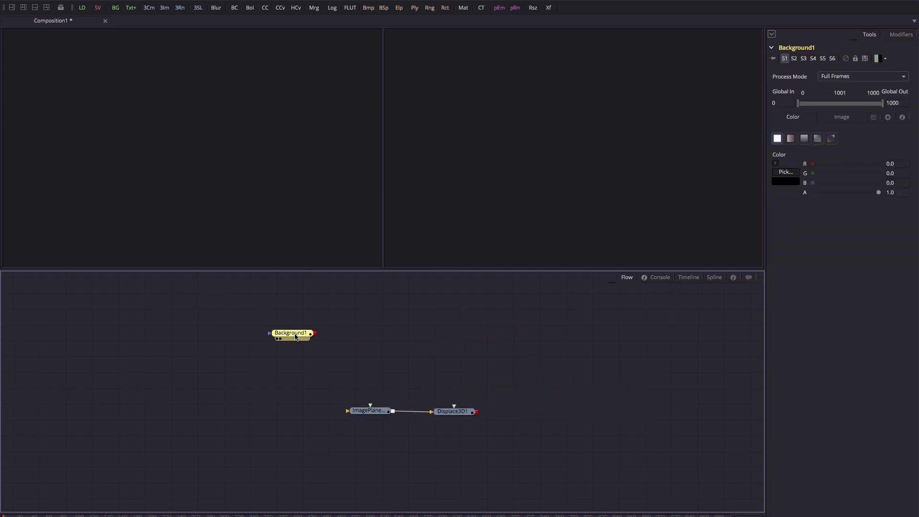
key("1")
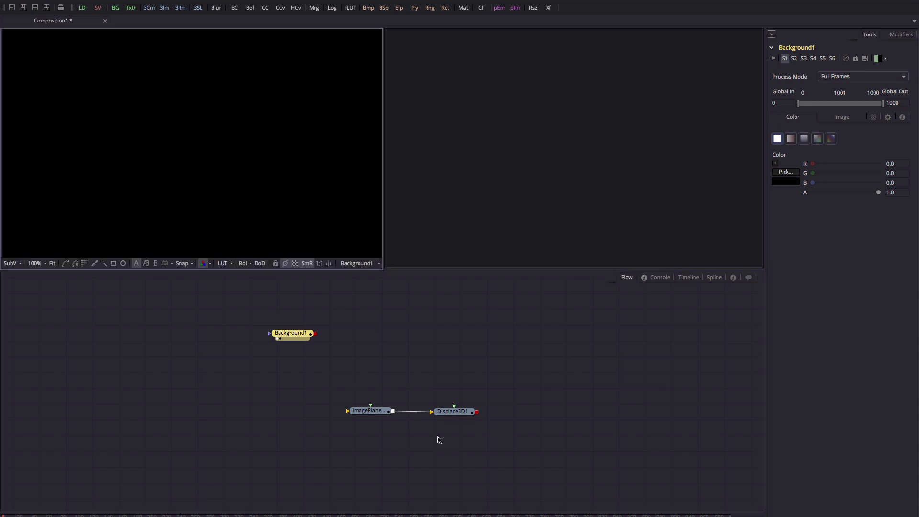
left_click_drag(454, 415, 586, 141)
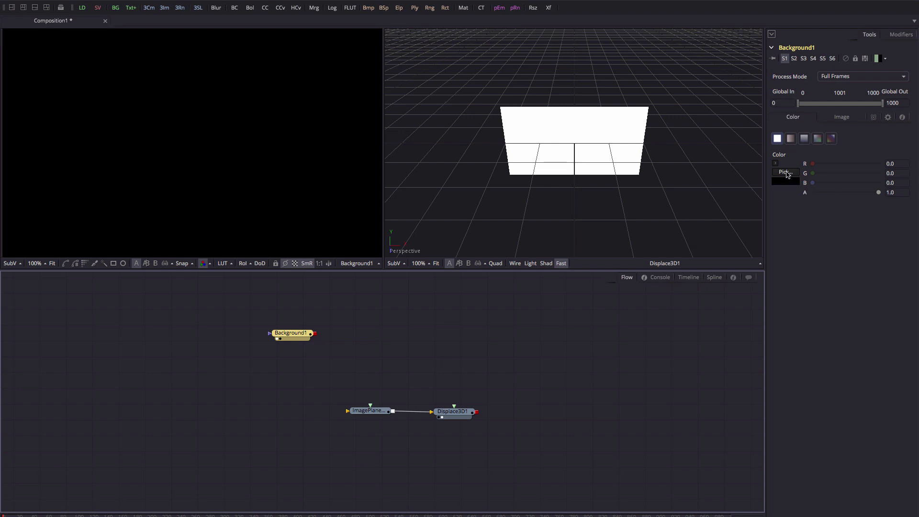
- Change the background node's colour to pure white
left_click(785, 171)
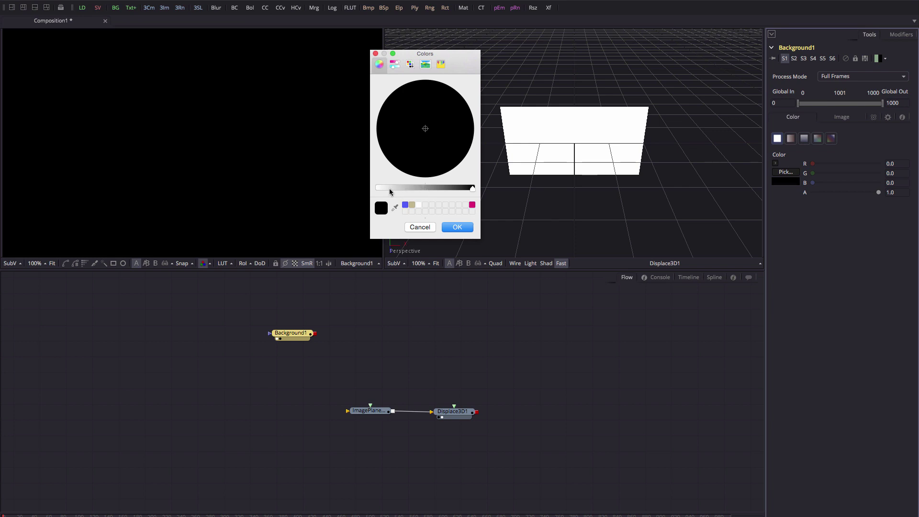
left_click_drag(389, 188, 335, 191)
left_click(457, 227)
- Duplicate the white background node and set the copy's colour to a mid grey of about 0.502
left_click(293, 336)
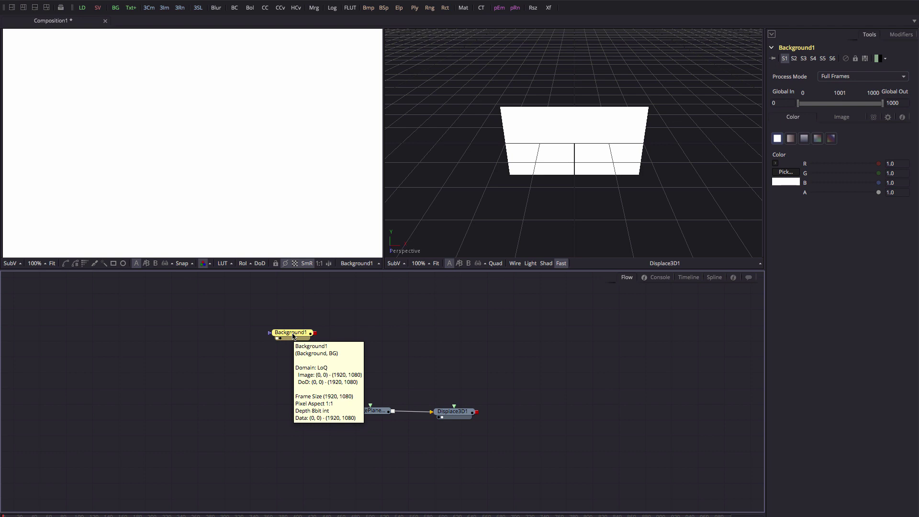
left_click(361, 334)
key("ctrl+v")
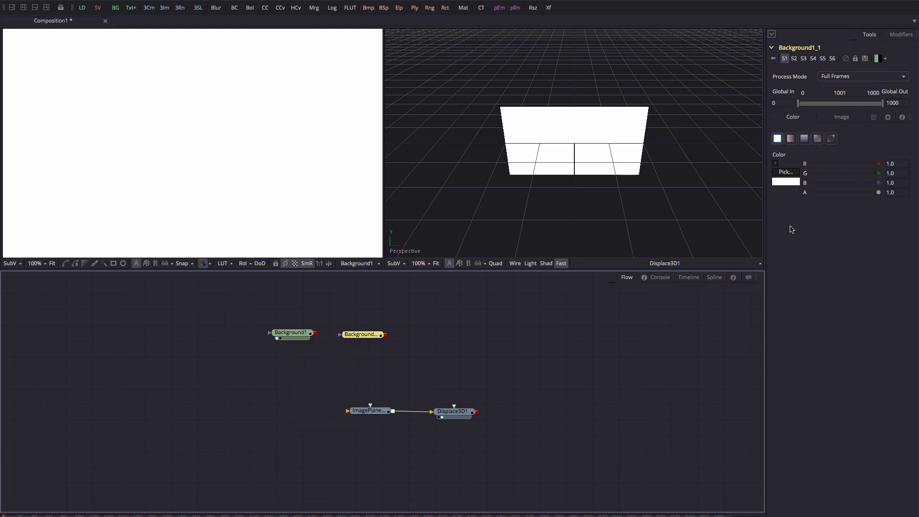
left_click(787, 172)
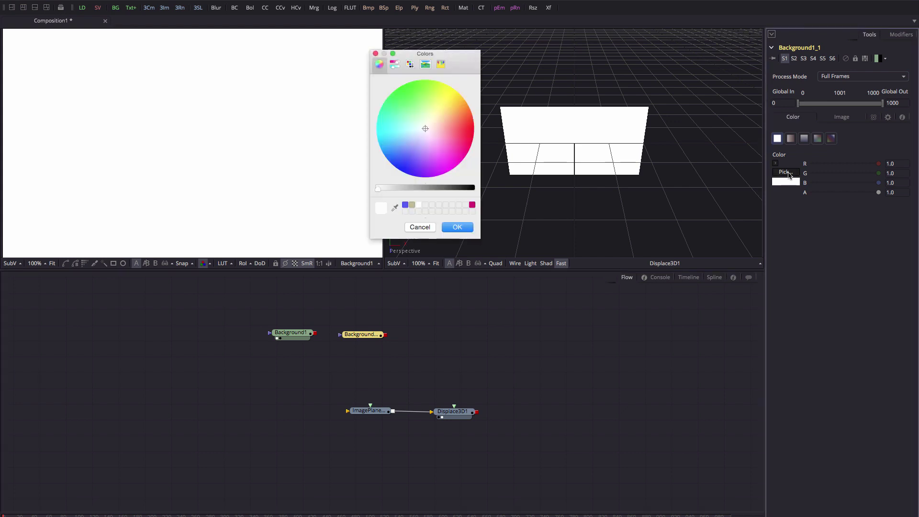
left_click(424, 188)
left_click(457, 228)
- Add a rectangle mask to the white background, shift its centre to about X 0.312 and narrow its width to about 0.252
left_click(290, 334)
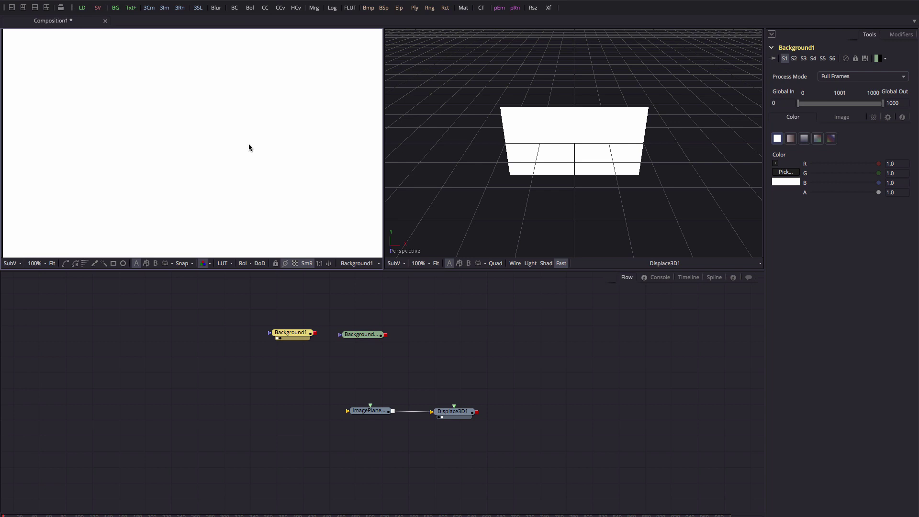
key("ctrl+f")
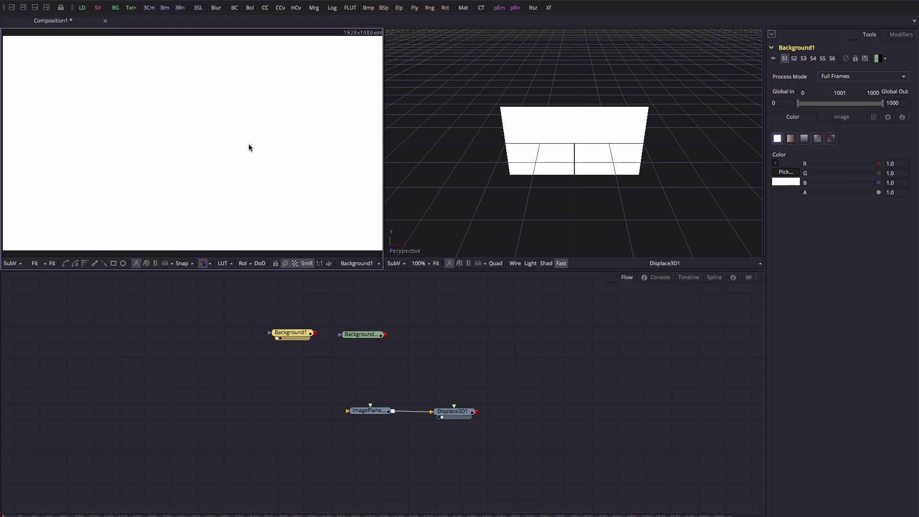
key("minus")
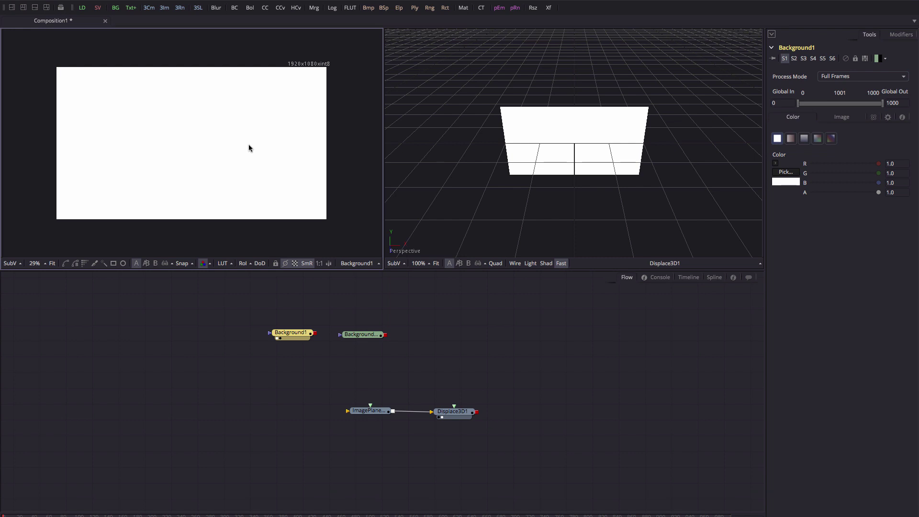
left_click(114, 264)
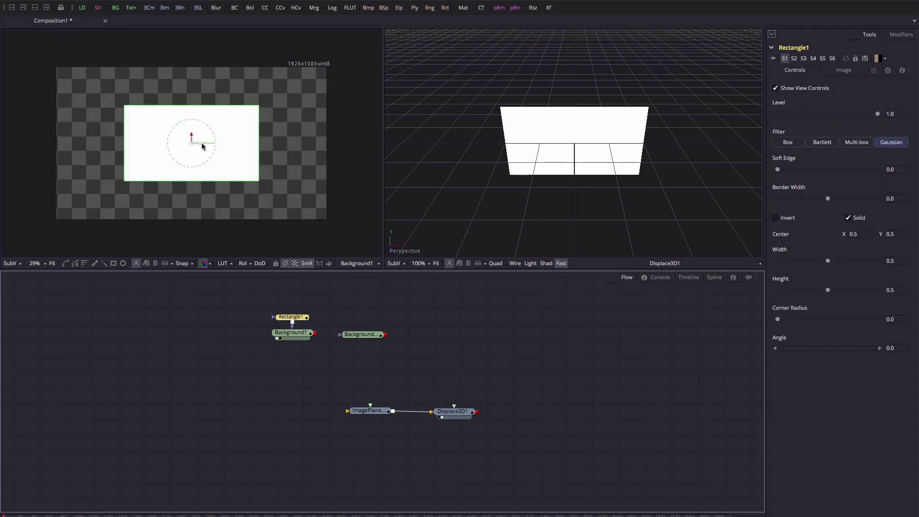
left_click_drag(201, 146, 150, 145)
left_click_drag(208, 148, 173, 148)
- Duplicate the rectangle mask onto the grey background, view that background, and move the copied mask's centre to about X 0.755
left_click_drag(293, 319, 294, 300)
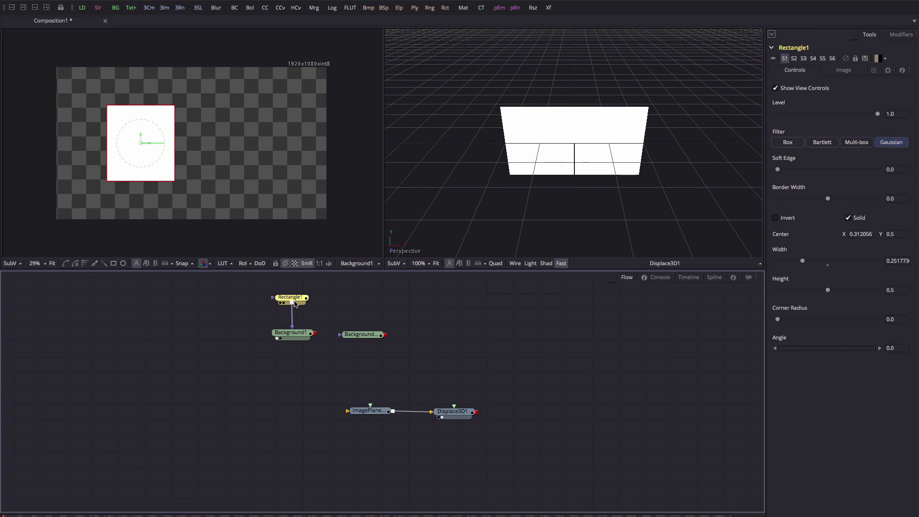
key("ctrl+v")
left_click_drag(377, 296, 340, 337)
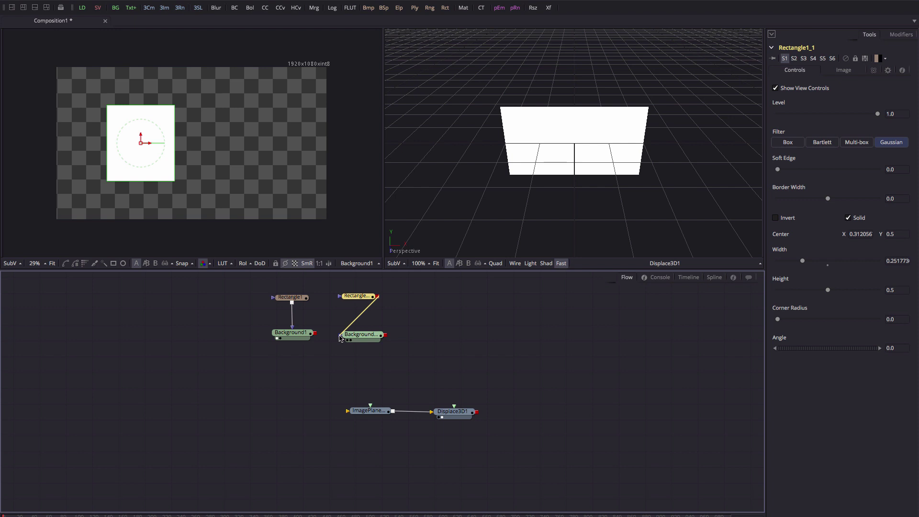
left_click_drag(340, 337, 273, 209)
left_click(362, 296)
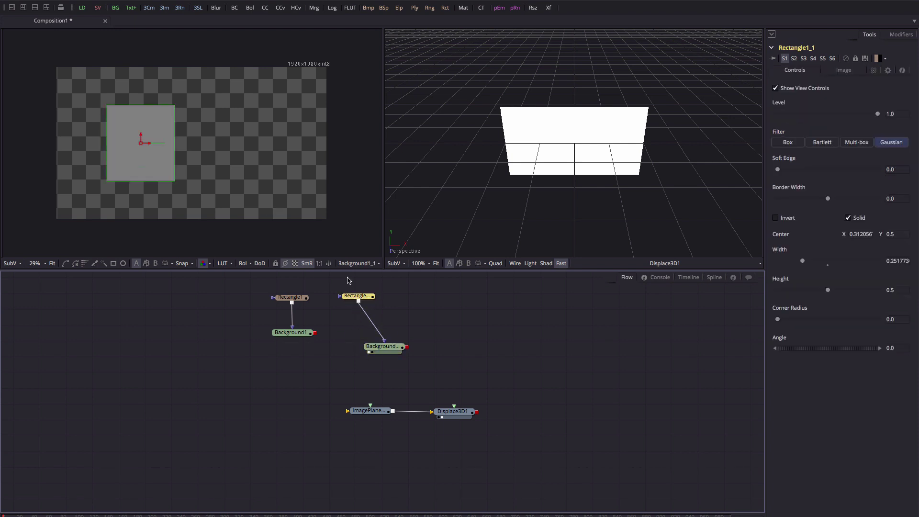
left_click_drag(148, 144, 267, 149)
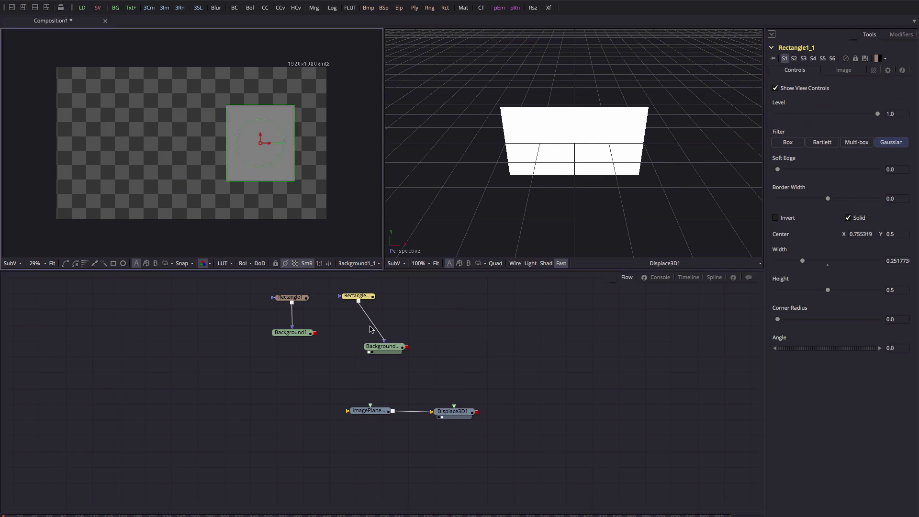
- Merge the masked grey background over the masked white one and view the merge in the first viewer
left_click_drag(383, 346, 316, 336)
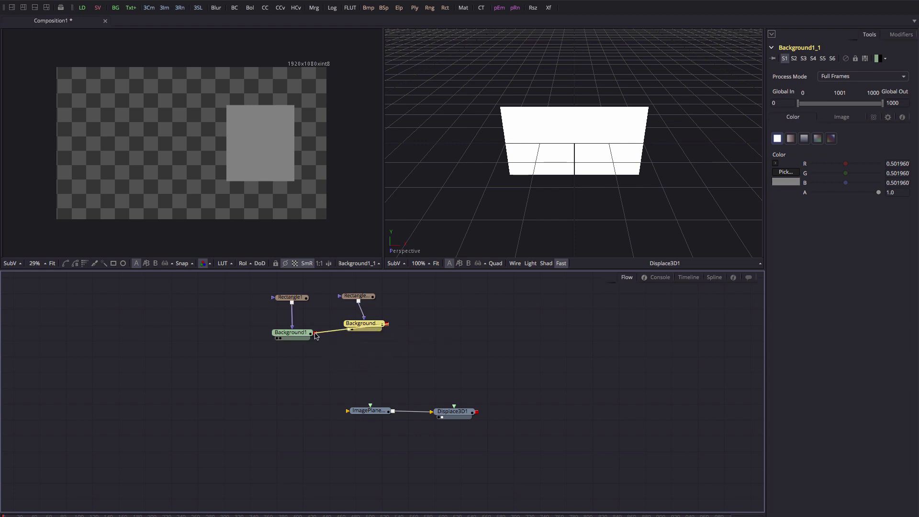
left_click_drag(316, 336, 147, 120)
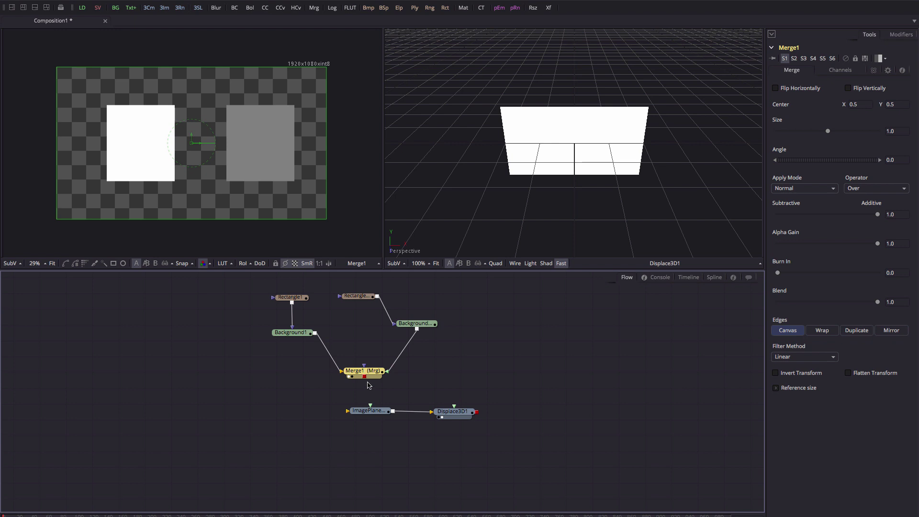
- Feed the merge into the Displace 3D node's displacement input and enable lighting and shadows in the 3D viewer
left_click_drag(365, 378, 455, 408)
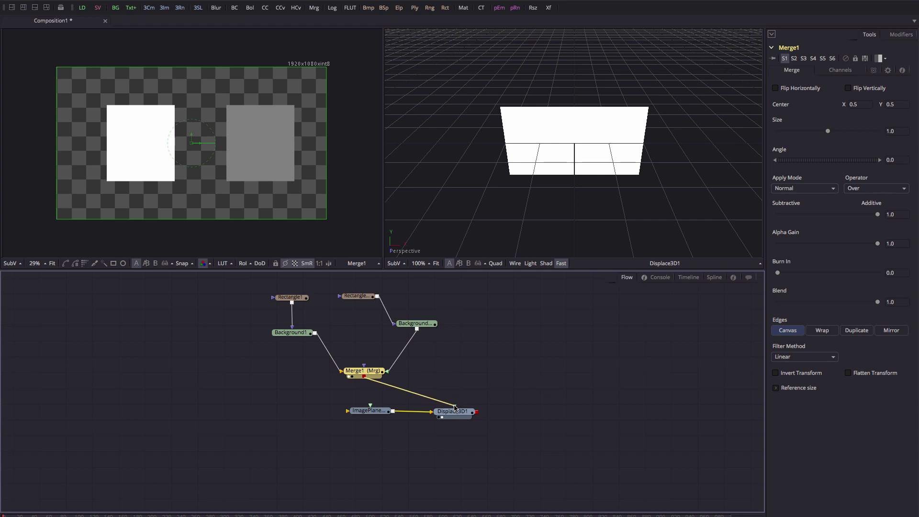
left_click_drag(454, 407, 454, 409)
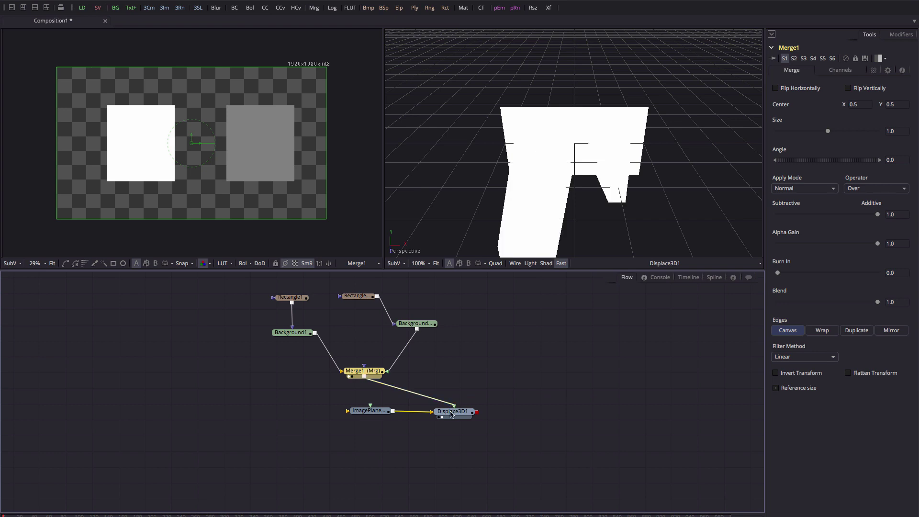
left_click(530, 263)
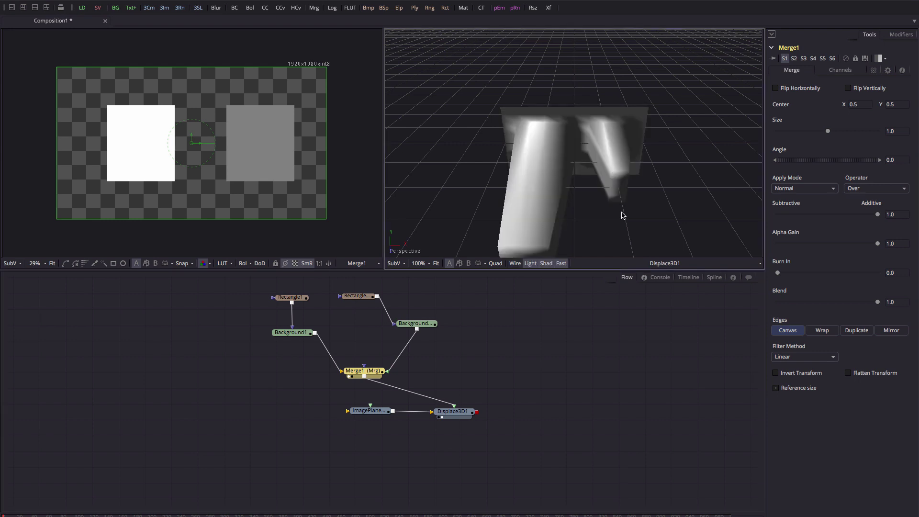
- Move the image plane node aside, away from the Displace 3D node, and set its Subdivision Level to 150
left_click_drag(667, 199, 420, 230)
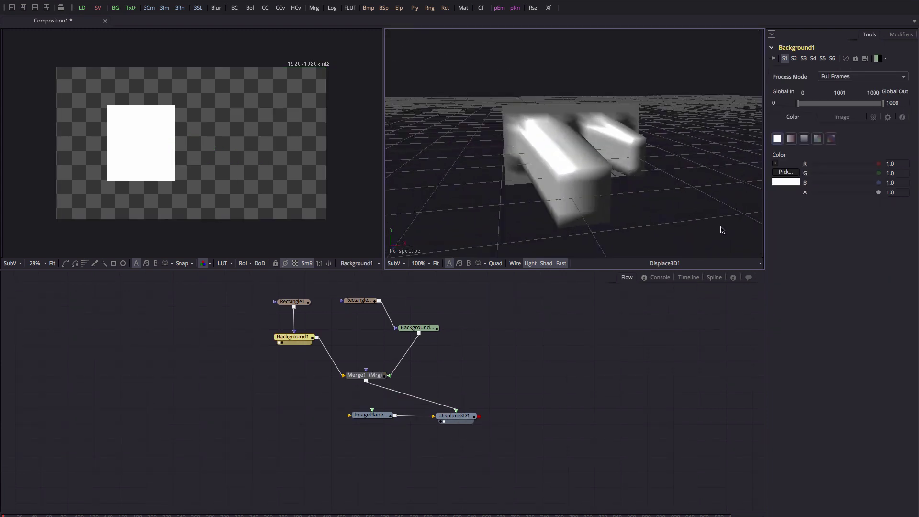
left_click_drag(722, 230, 648, 231)
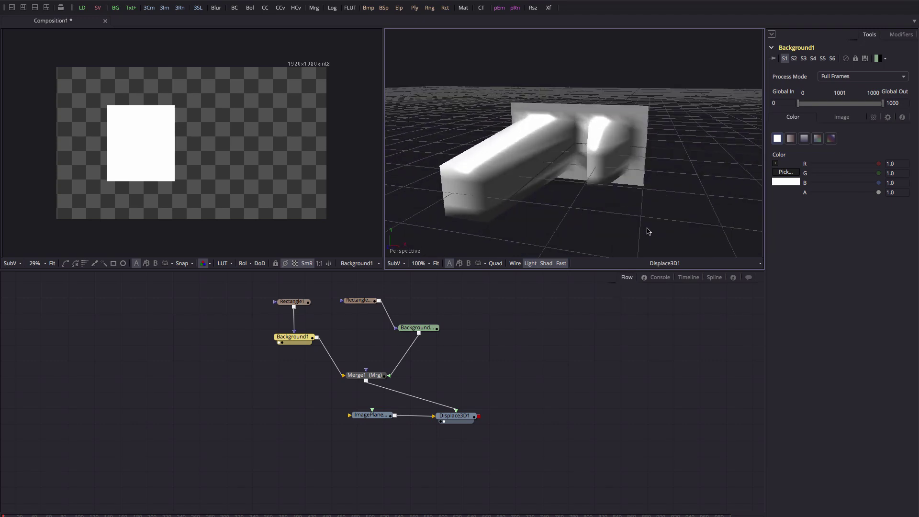
left_click_drag(374, 419, 356, 436)
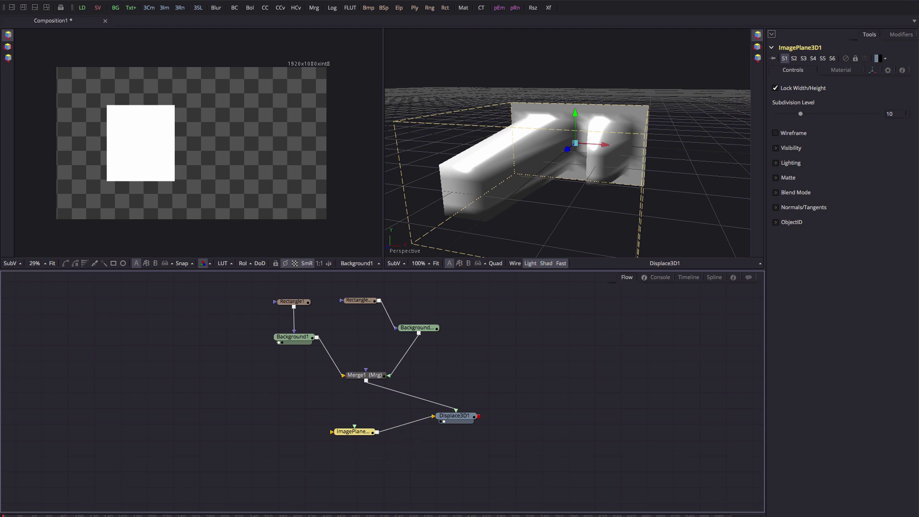
left_click(890, 114)
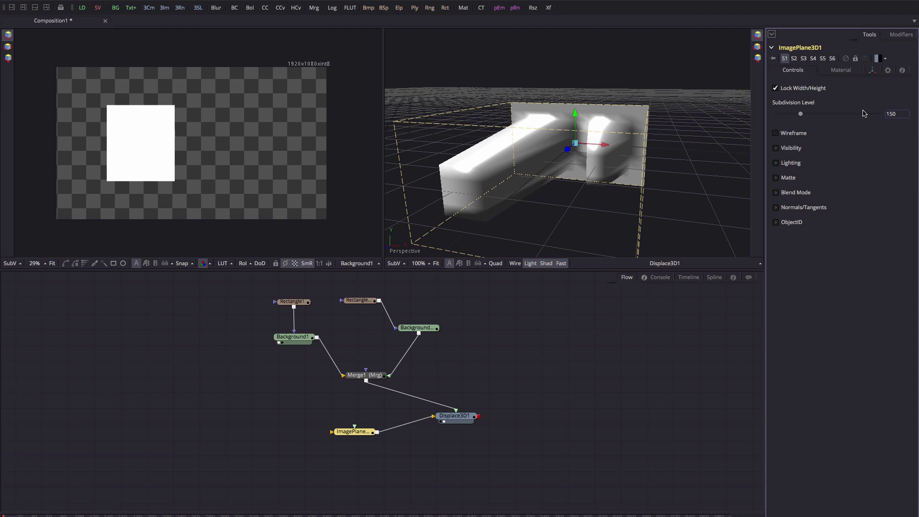
key("Return")
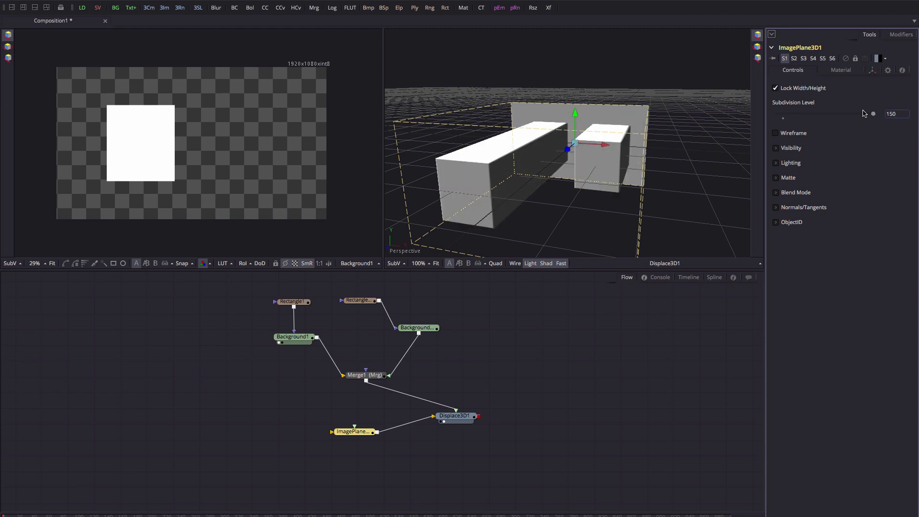
- Inspect the displaced boxes from the side and front, and show the merge in the first viewer for comparison
left_click_drag(669, 205, 685, 123)
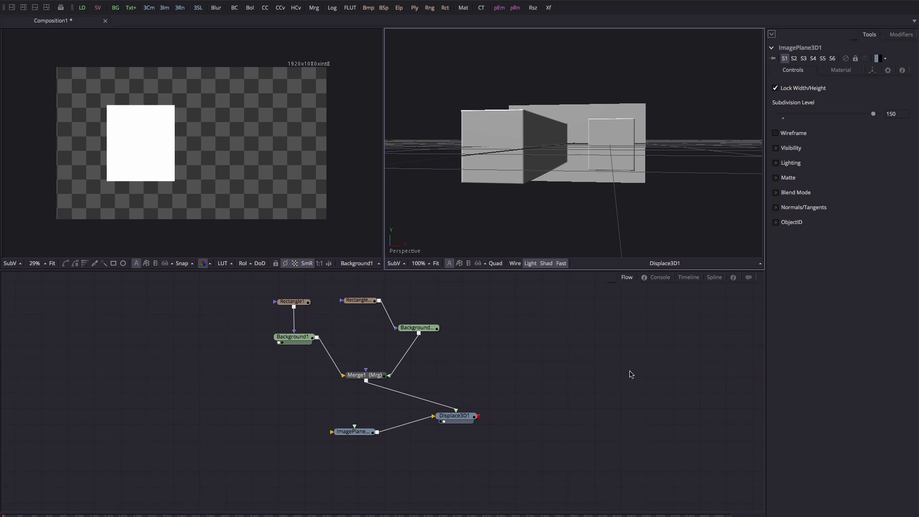
left_click_drag(697, 139, 657, 153)
left_click_drag(359, 378, 257, 193)
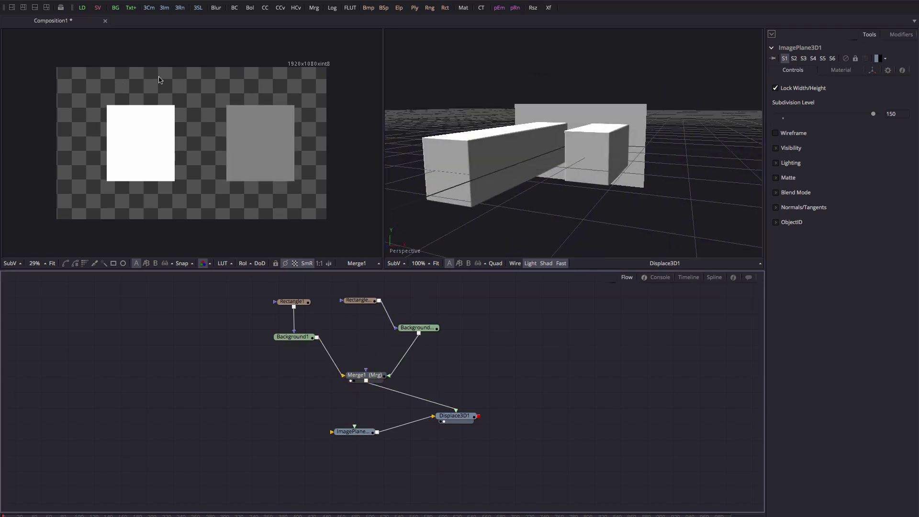
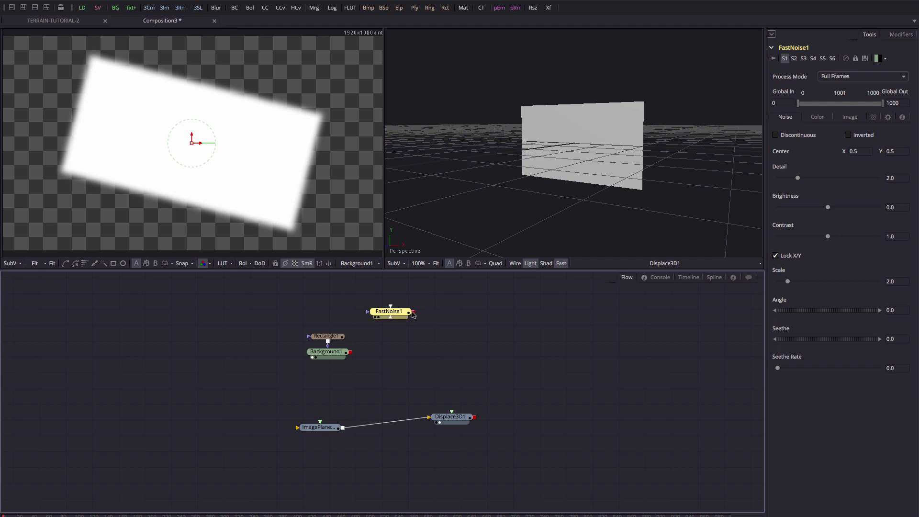
- Feed the Fast Noise output into the Displace 3D node's displacement input
left_click_drag(413, 311, 449, 418)
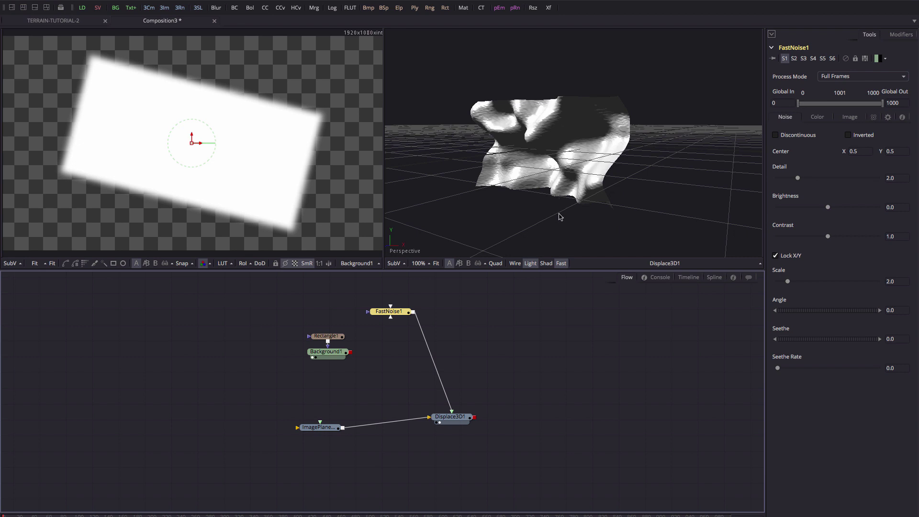
left_click_drag(561, 216, 599, 219)
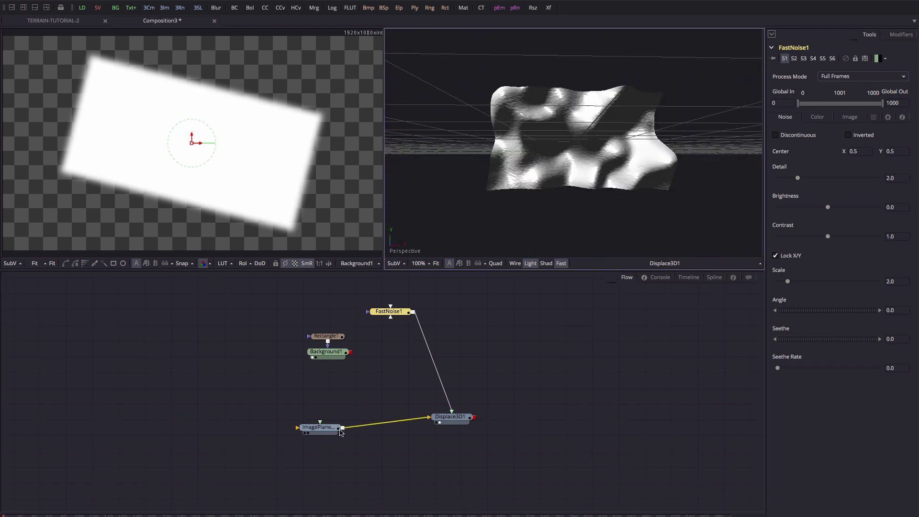
- Lay the image plane flat by setting its X Rotation to -90
left_click(320, 427)
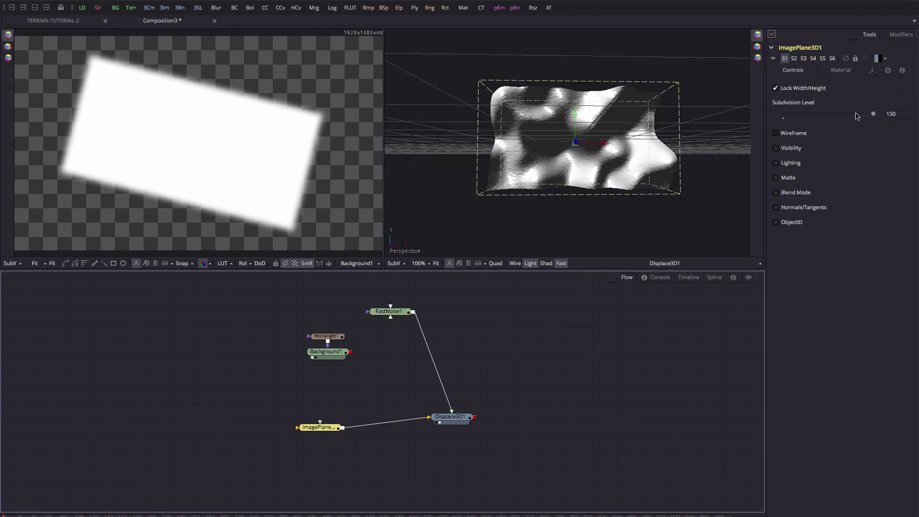
left_click(873, 70)
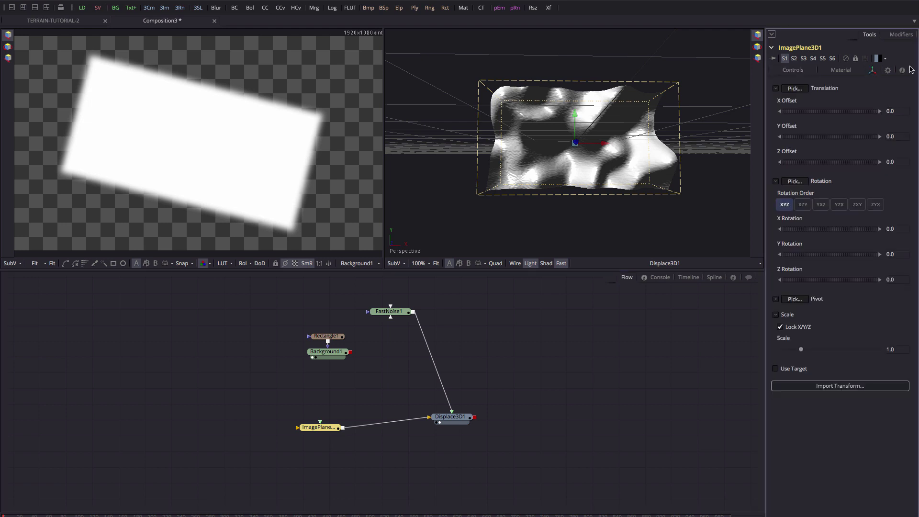
left_click(906, 228)
type("-90")
key("Tab")
left_click_drag(700, 173, 645, 157)
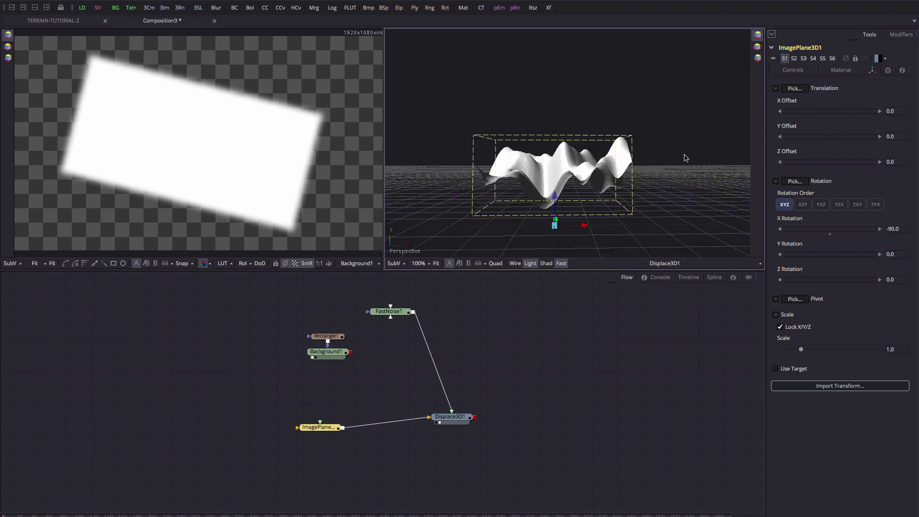
- Switch to a single-viewer layout and set the Fast Noise brightness to about -0.97 and contrast to about 4.28
left_click(12, 8)
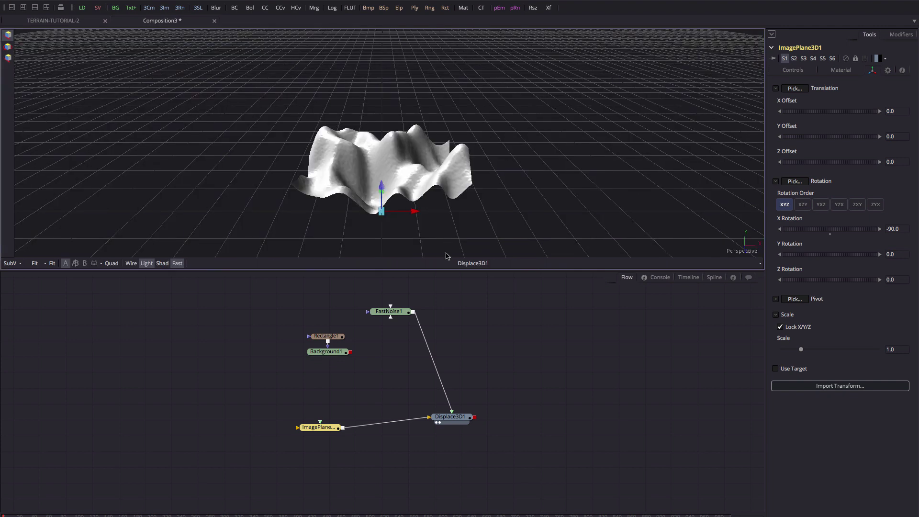
left_click(388, 311)
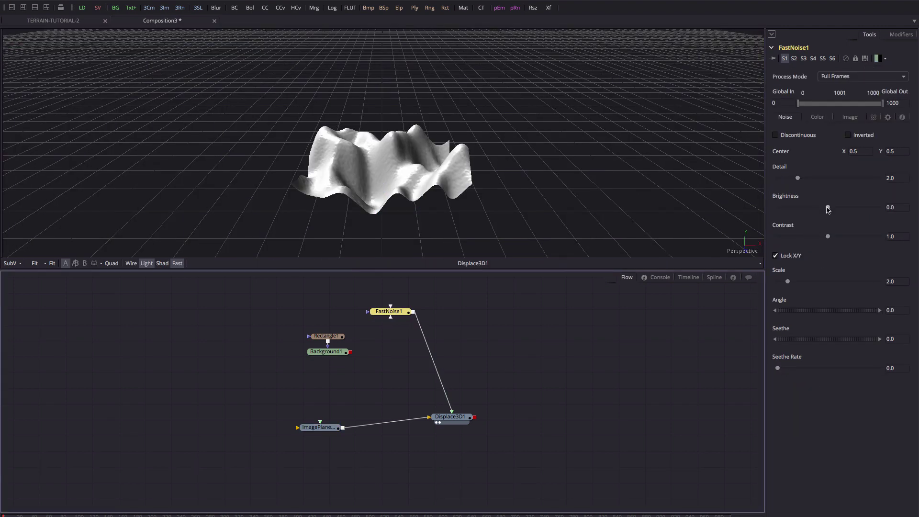
mouse_move(827, 209)
left_mouse_down()
mouse_move(842, 209)
mouse_move(778, 209)
left_mouse_up()
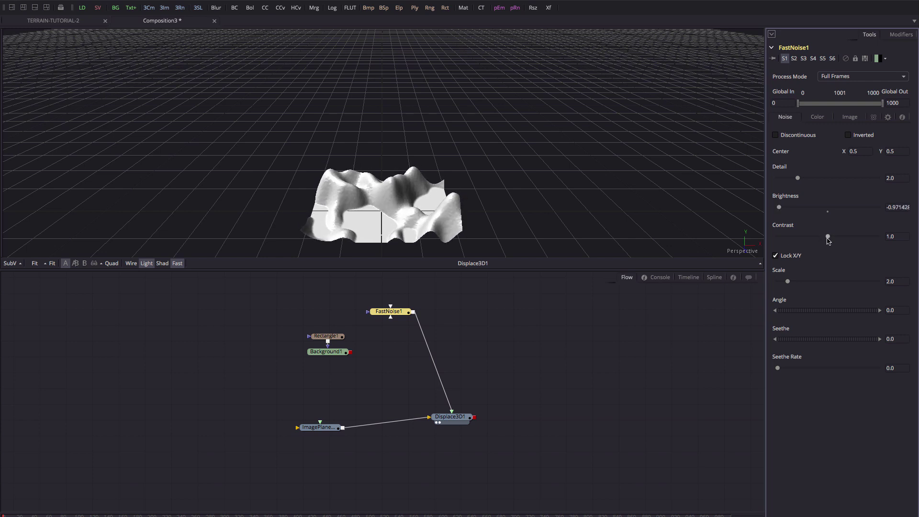
left_click_drag(827, 237, 869, 236)
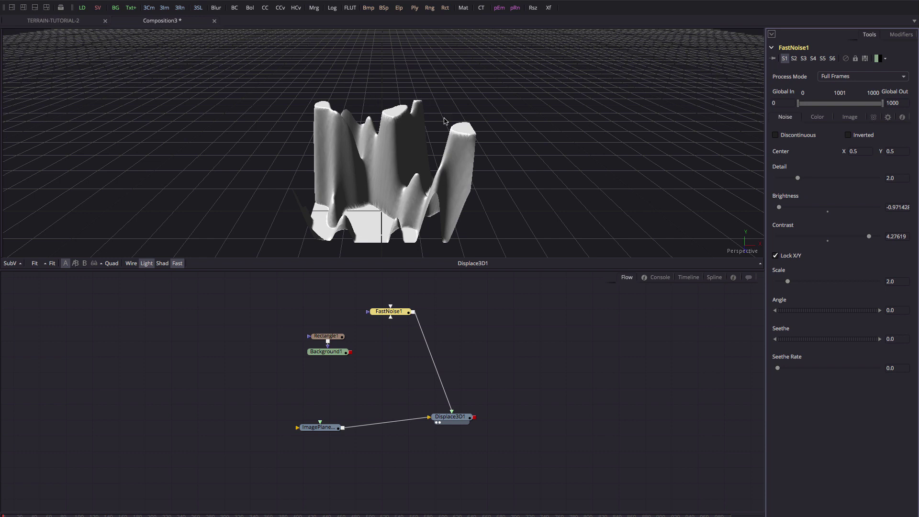
- Set the Displace 3D node's Scale to about 0.84 and check the terrain from another angle
left_click(451, 419)
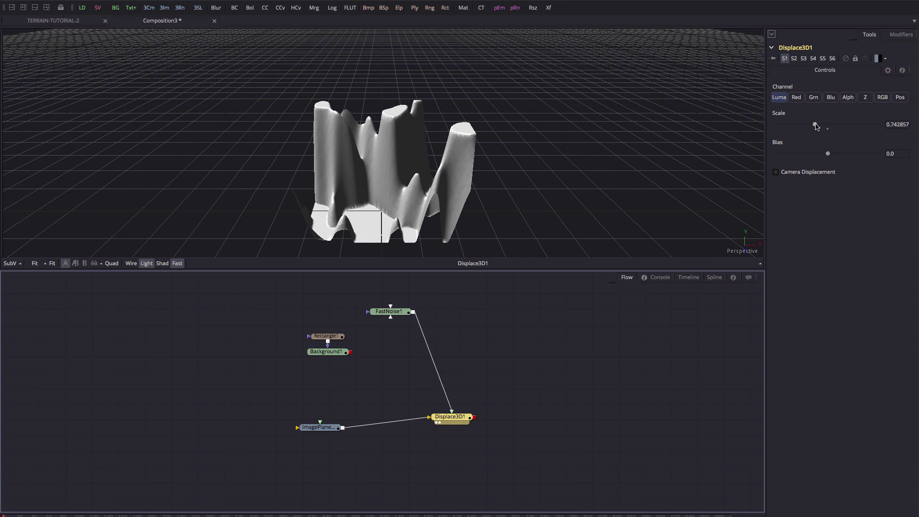
mouse_move(815, 126)
left_mouse_down()
mouse_move(804, 126)
mouse_move(823, 126)
left_mouse_up()
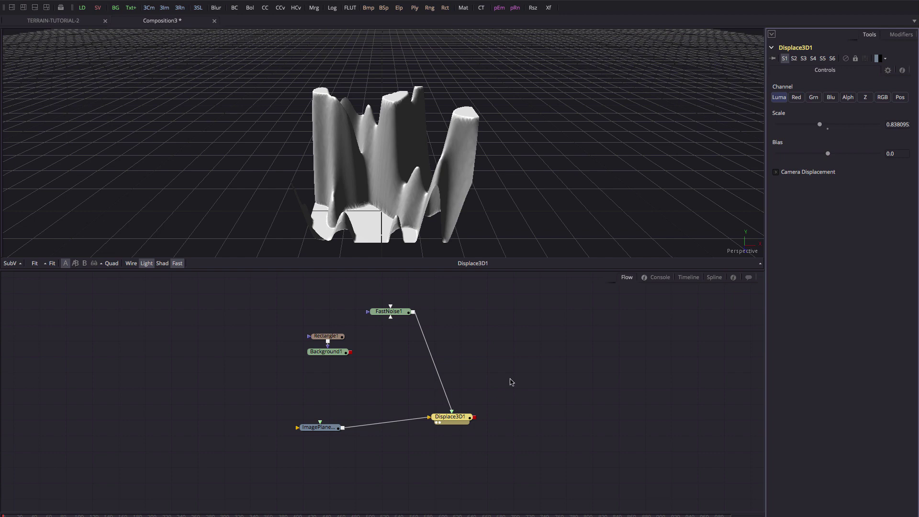
left_click_drag(539, 172, 634, 163)
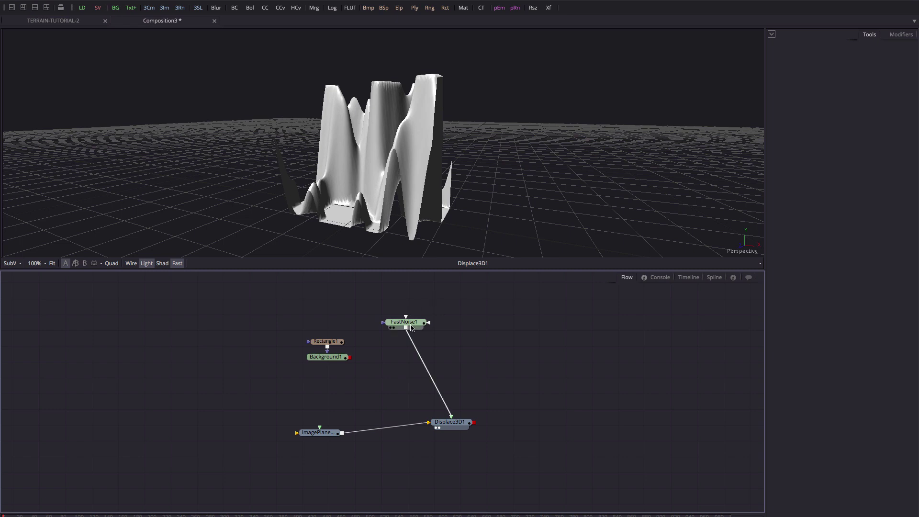
- Move the Fast Noise node above Displace 3D, restore the two-viewer layout and show the whole noise image in the first viewer
left_click_drag(404, 321, 457, 359)
left_click(23, 7)
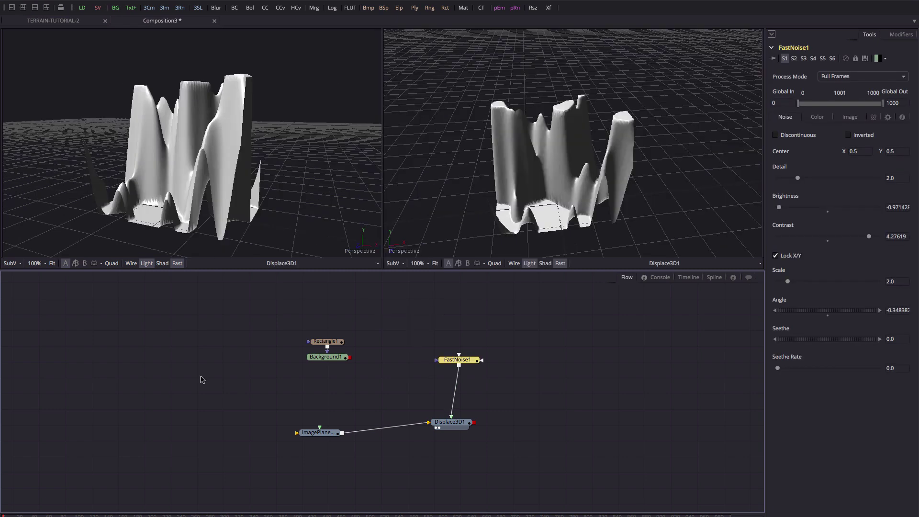
left_click_drag(458, 360, 454, 370)
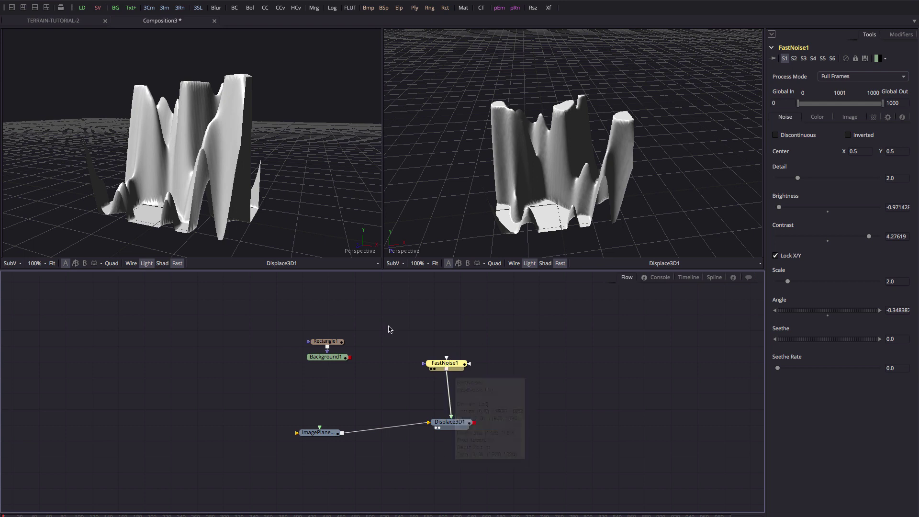
key("1")
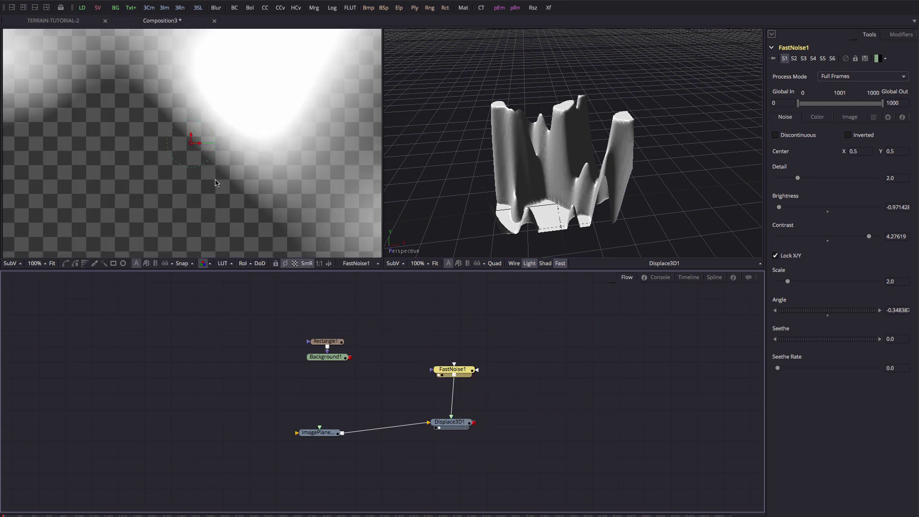
key("ctrl+f")
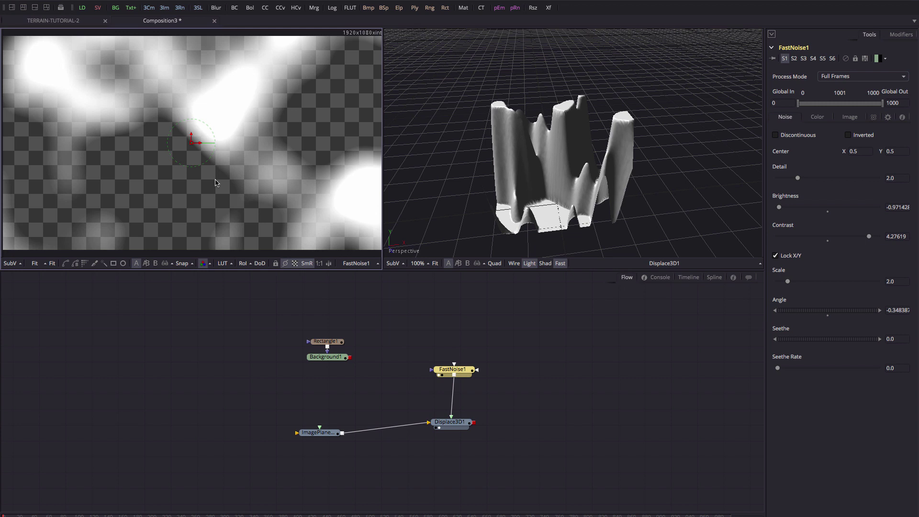
key("minus")
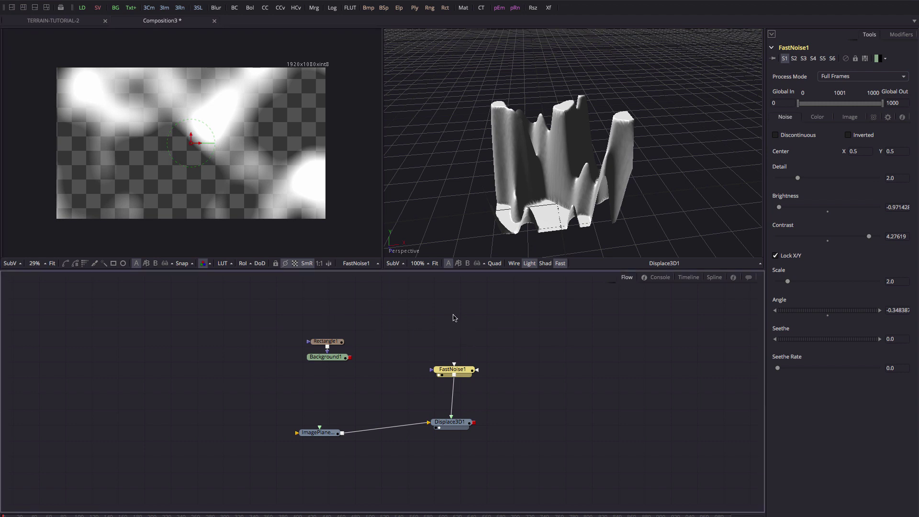
- Add an unconnected polygon mask and draw a closed, rounded outline just inside the noise image's borders
left_click(455, 318)
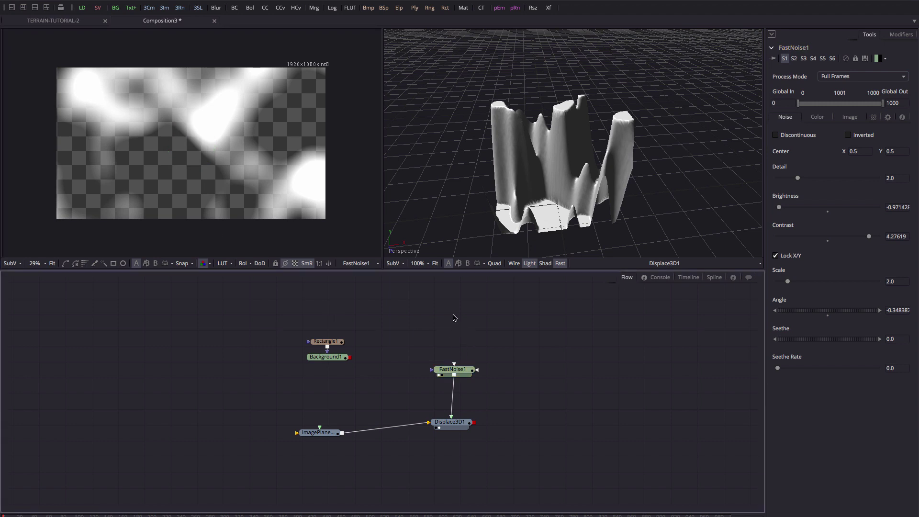
left_click(65, 264)
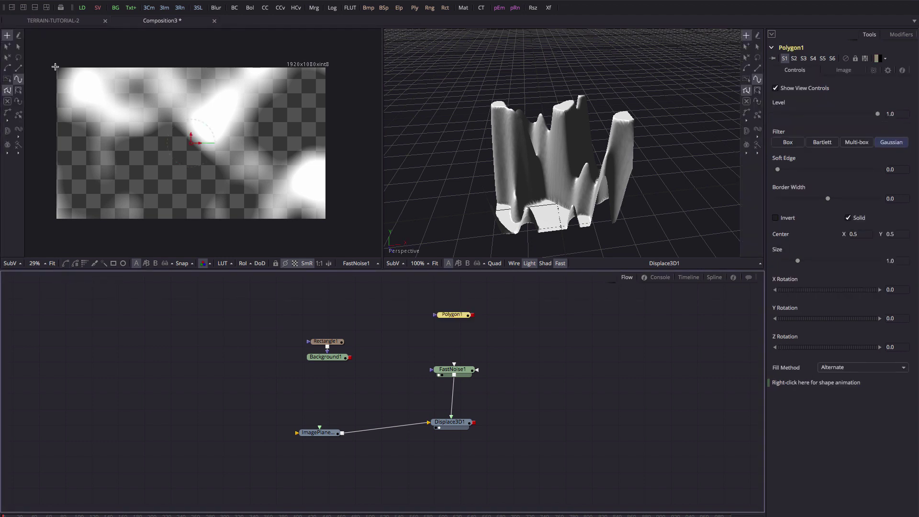
left_click(76, 98)
left_click_drag(196, 82, 217, 89)
left_click(303, 98)
left_click_drag(301, 176, 286, 199)
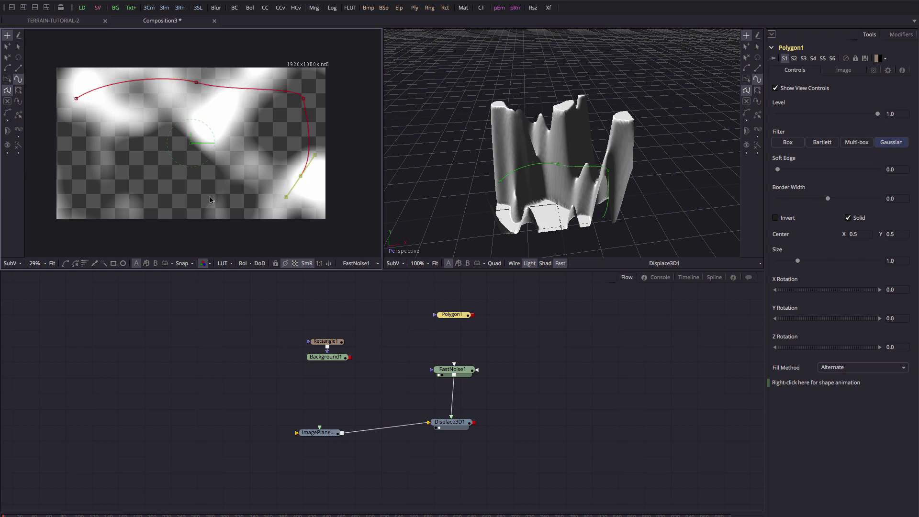
left_click_drag(212, 198, 181, 210)
left_click(101, 203)
left_click_drag(71, 178, 83, 149)
left_click_drag(76, 98, 110, 76)
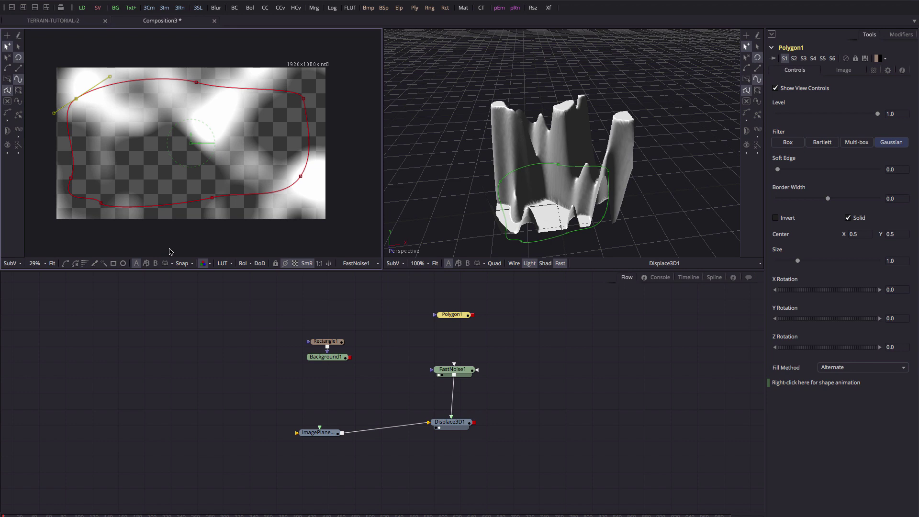
- Connect the polygon to the Fast Noise node as its effect mask and inspect the cropped terrain's edges
left_click_drag(452, 315, 432, 371)
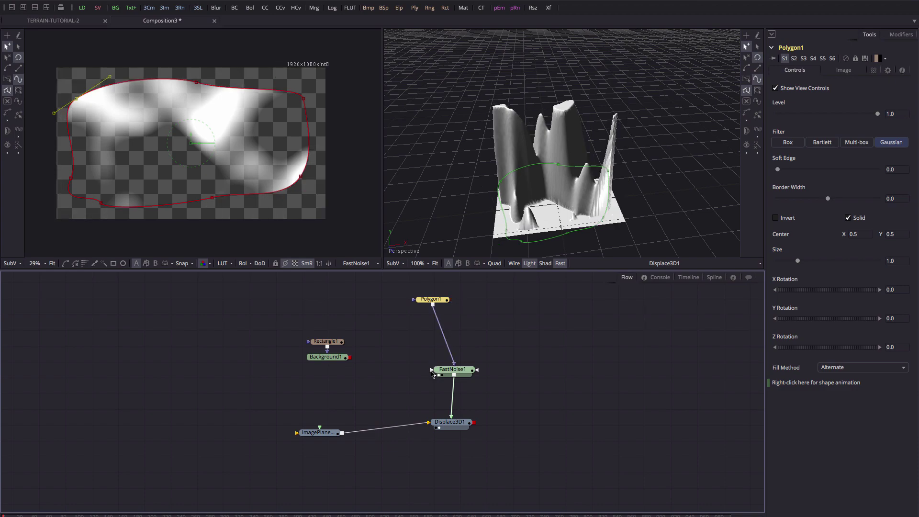
left_click(650, 169)
left_click_drag(651, 169, 683, 176)
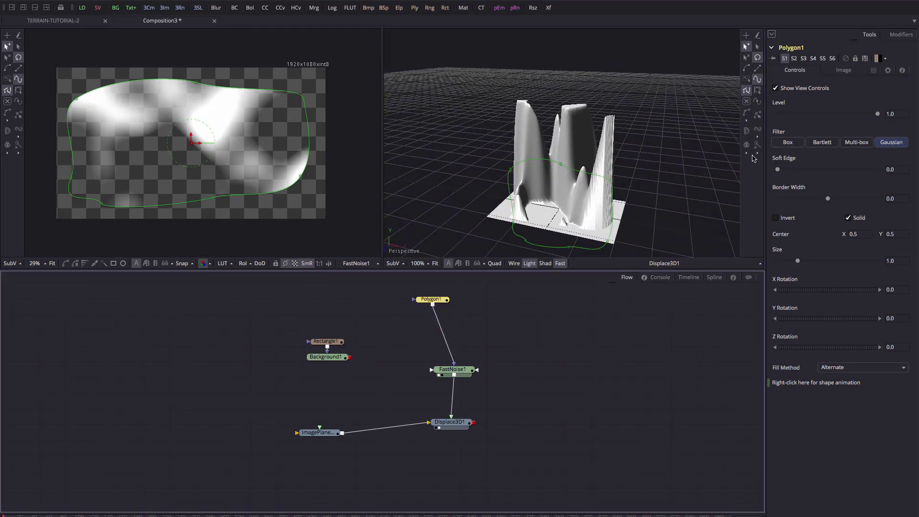
mouse_move(777, 171)
left_mouse_down()
mouse_move(792, 169)
mouse_move(777, 170)
left_mouse_up()
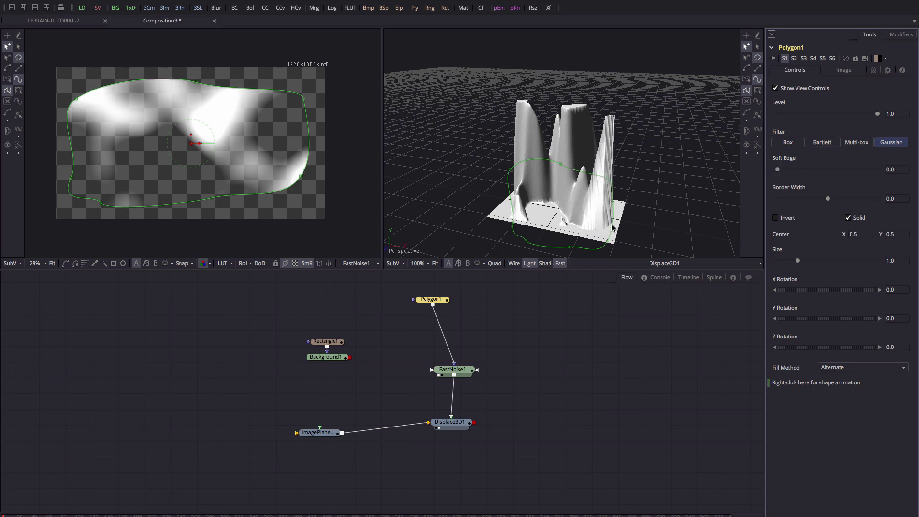
- Try to feather the polygon mask as a double polyline, pulling its outer outline outward at the bottom and top middle points
left_click(314, 233)
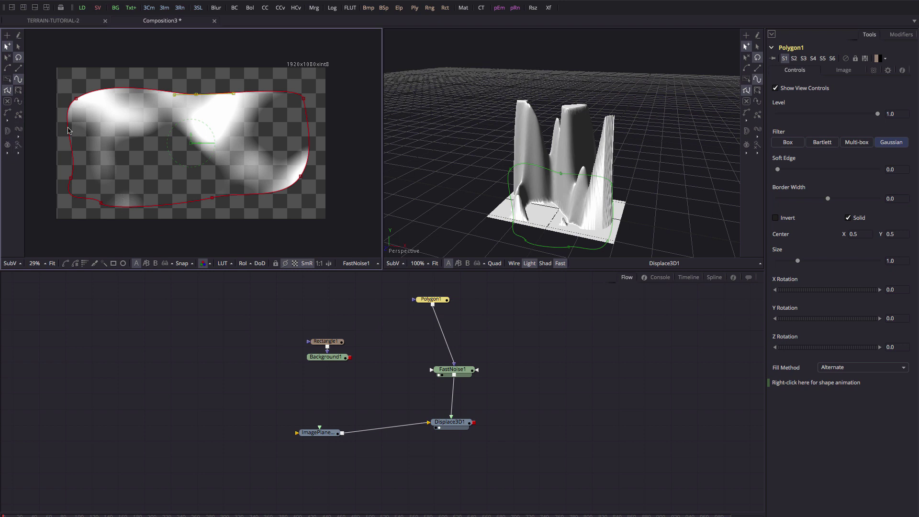
left_click(7, 132)
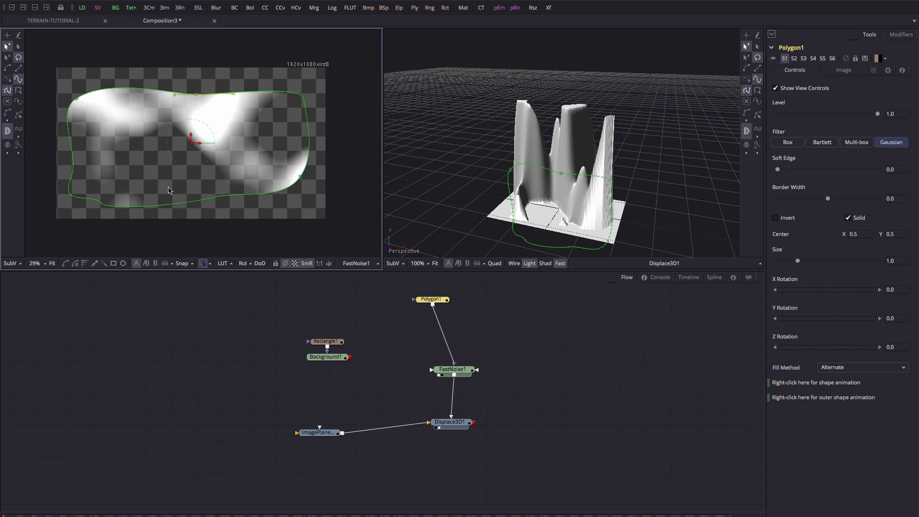
left_click(213, 199)
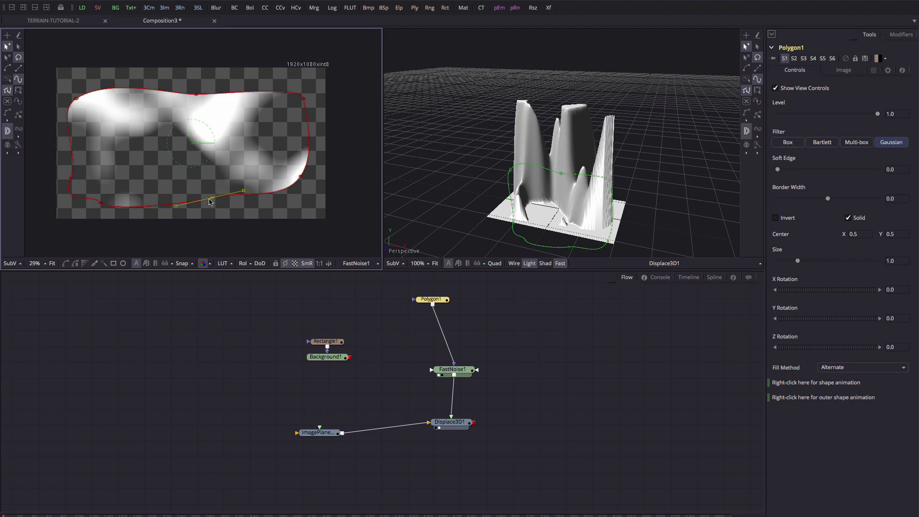
mouse_move(213, 200)
left_mouse_down()
mouse_move(221, 203)
mouse_move(214, 210)
left_mouse_up()
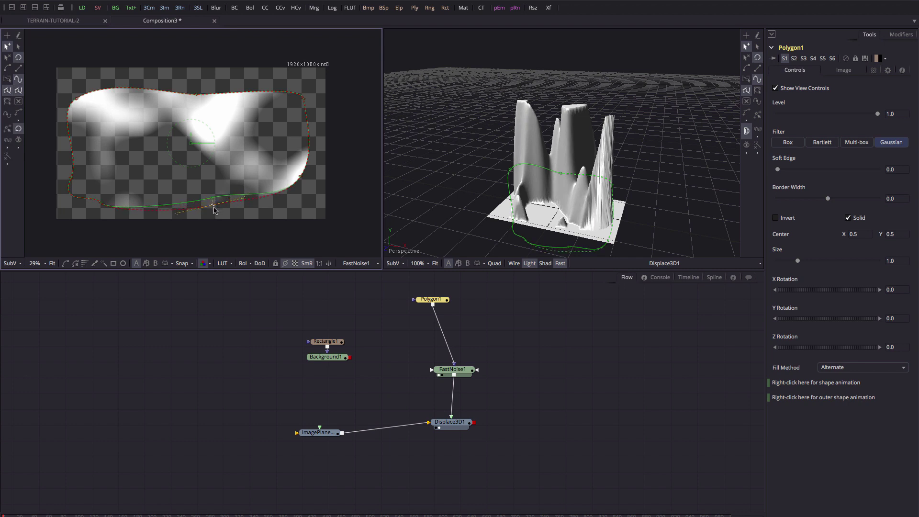
left_click_drag(196, 97, 198, 87)
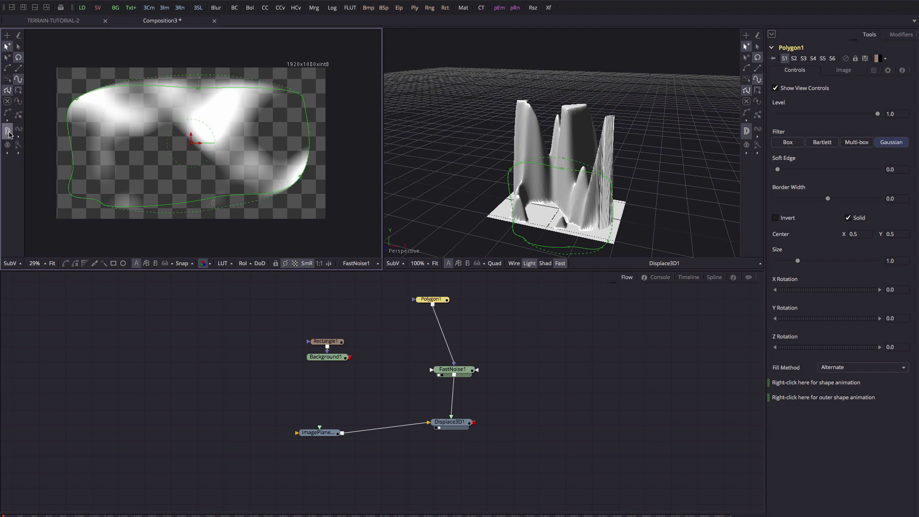
left_click(8, 131)
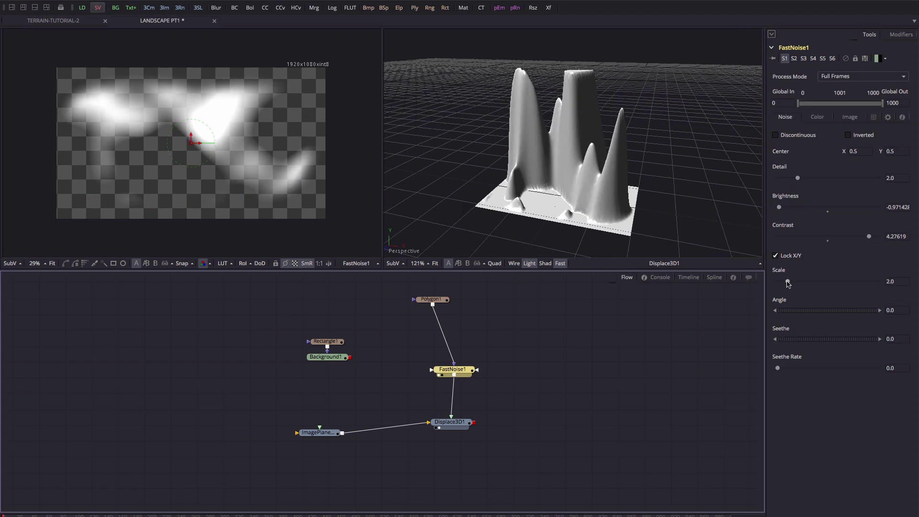
- Set the Fast Noise Scale to about 3.52 and Contrast to 2.6, and lower the Displace 3D Scale to reduce the peaks' height
left_click_drag(787, 284, 794, 282)
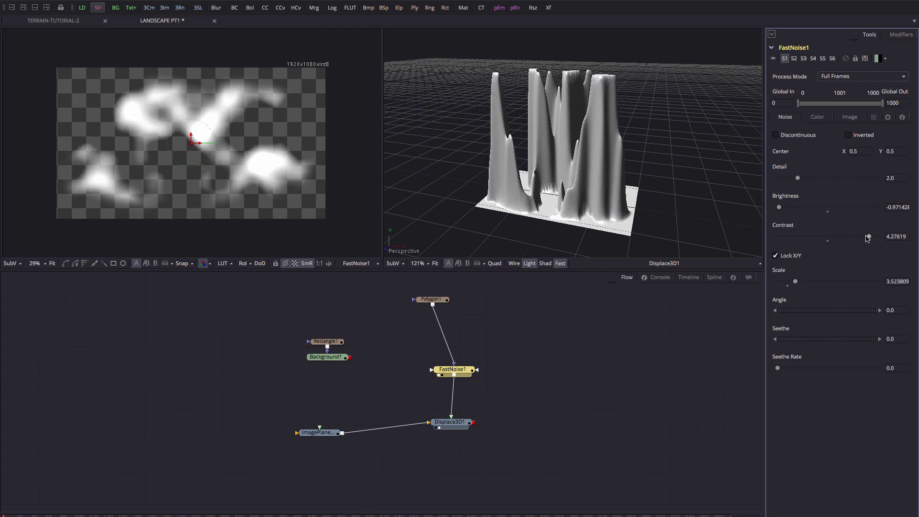
left_click_drag(868, 236, 846, 238)
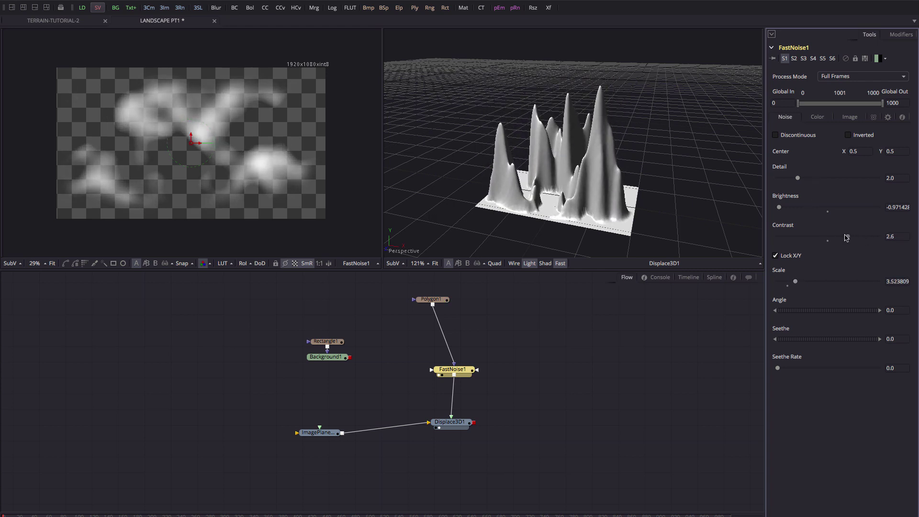
left_click(449, 422)
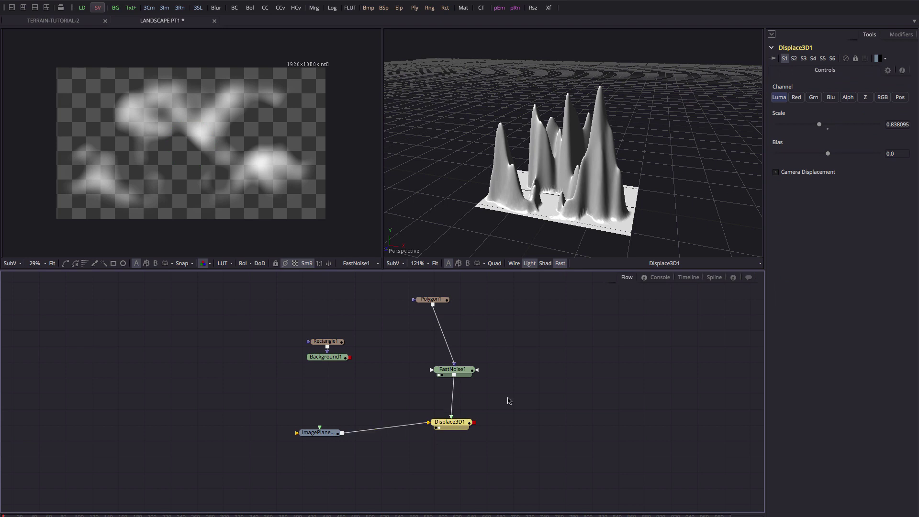
left_click_drag(820, 126, 803, 124)
- Save the composition and duplicate the Fast Noise node together with its polygon mask beside the originals
left_click(452, 370)
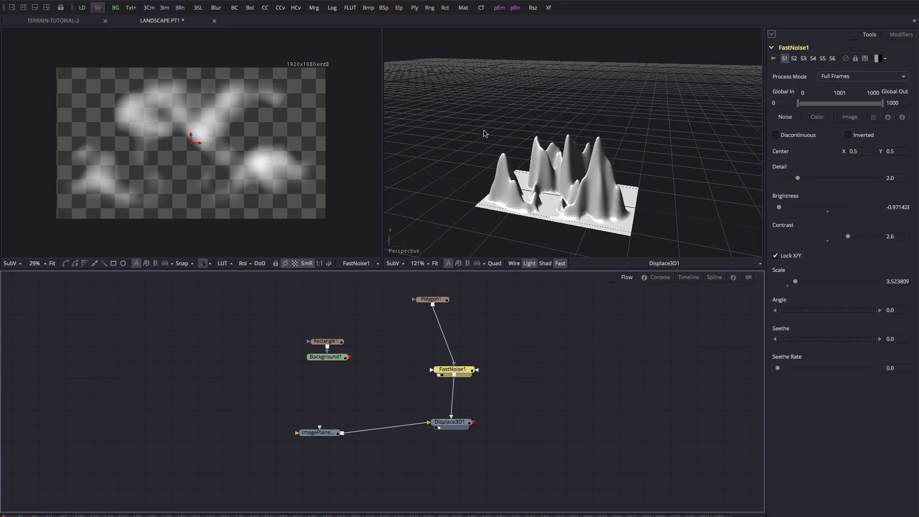
key("ctrl+s")
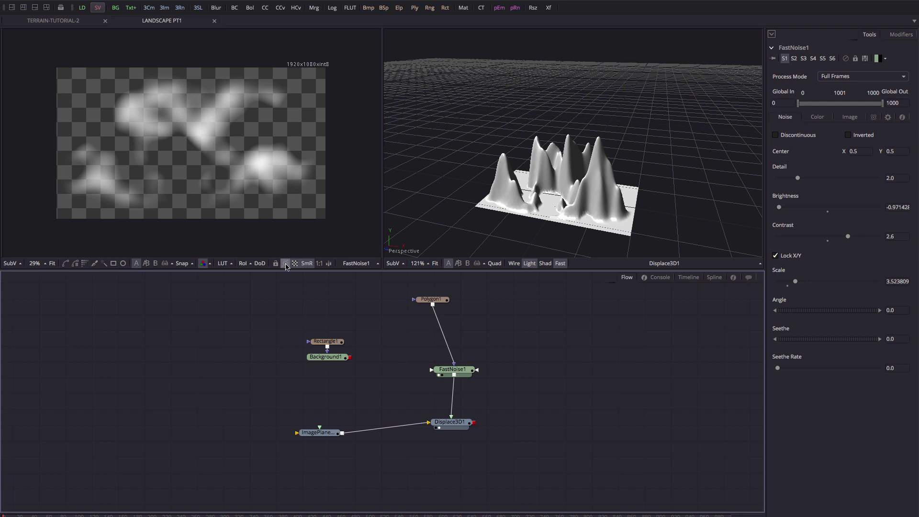
left_click_drag(393, 286, 478, 382)
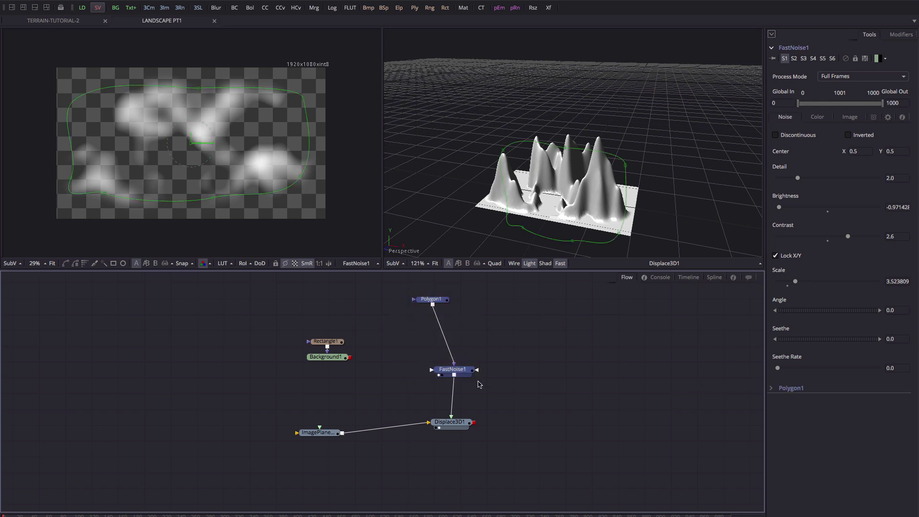
key("ctrl+v")
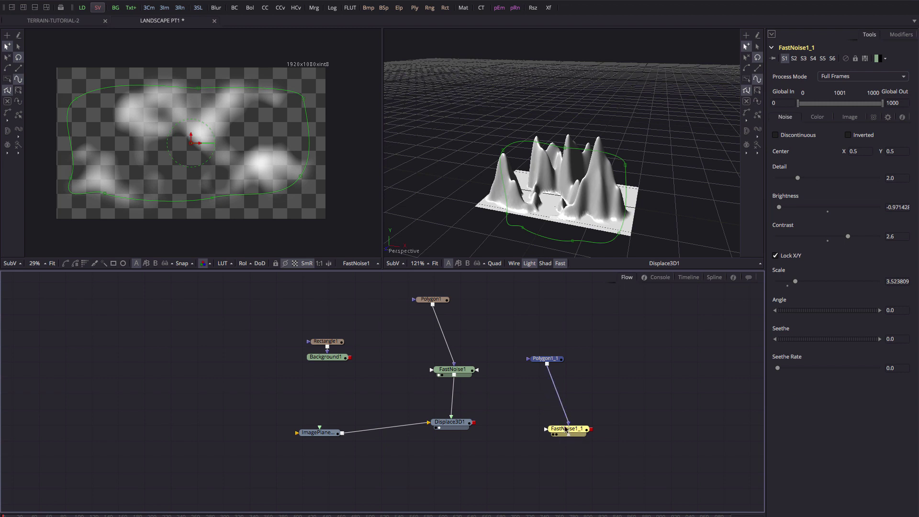
- Show the copied Fast Noise in the first viewer and set its Scale to about 7.9 and Contrast to about 0.99
left_click_drag(562, 427, 245, 169)
left_click(537, 372)
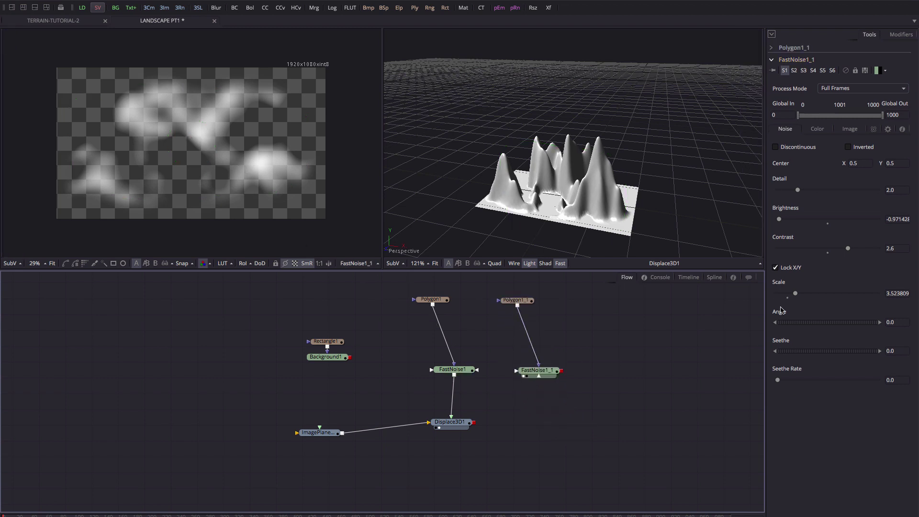
left_click_drag(795, 294, 818, 294)
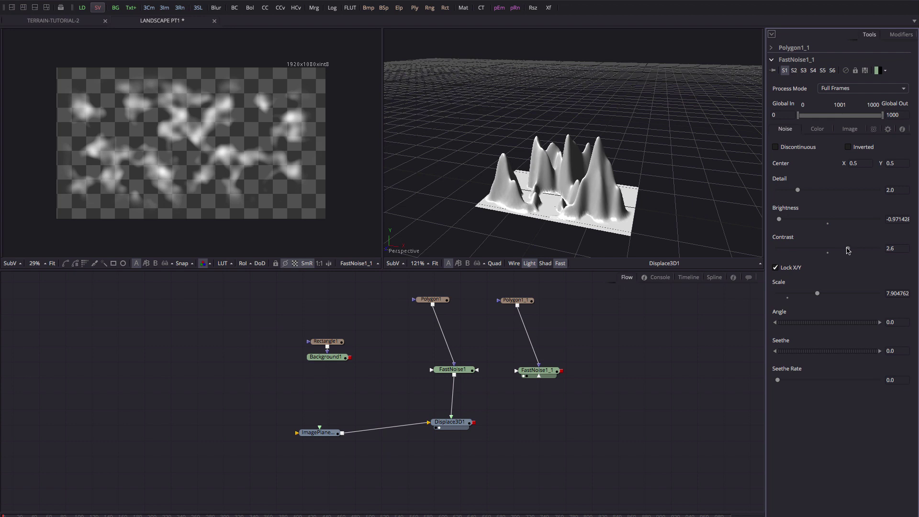
left_click_drag(847, 249, 828, 254)
- Merge the copied noise over the original one ahead of Displace 3D and show the merged result in the first viewer
left_click_drag(534, 371, 455, 378)
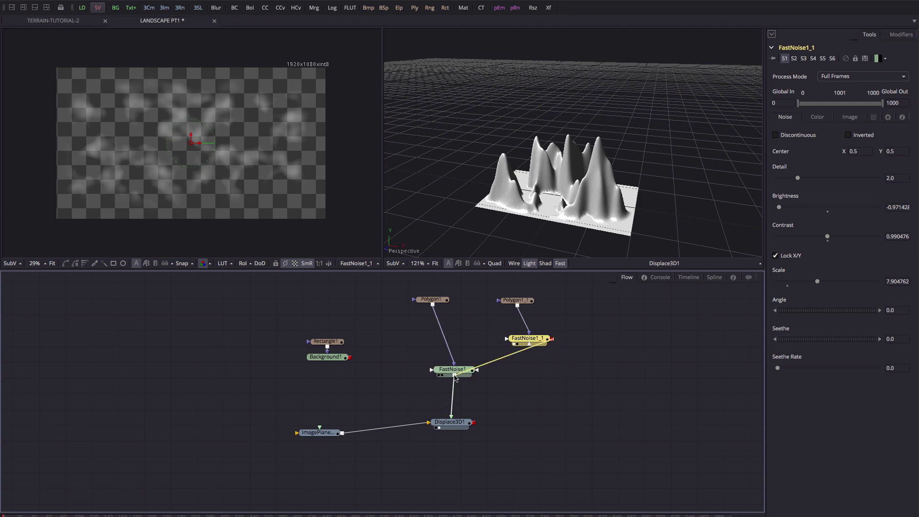
left_click_drag(455, 377, 455, 377)
left_click_drag(473, 423, 190, 140)
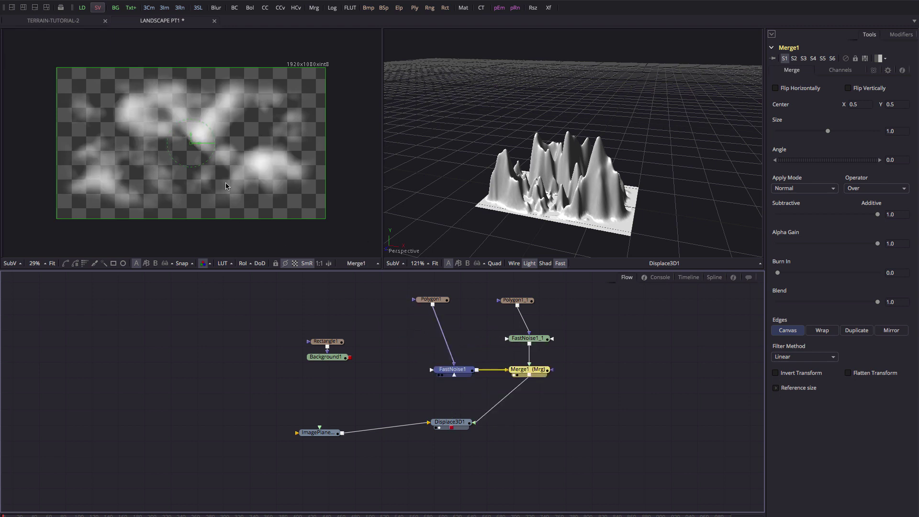
- With the original noise in the first viewer, set the copied noise's Angle to about 34.6 and raise its Brightness
left_click(439, 375)
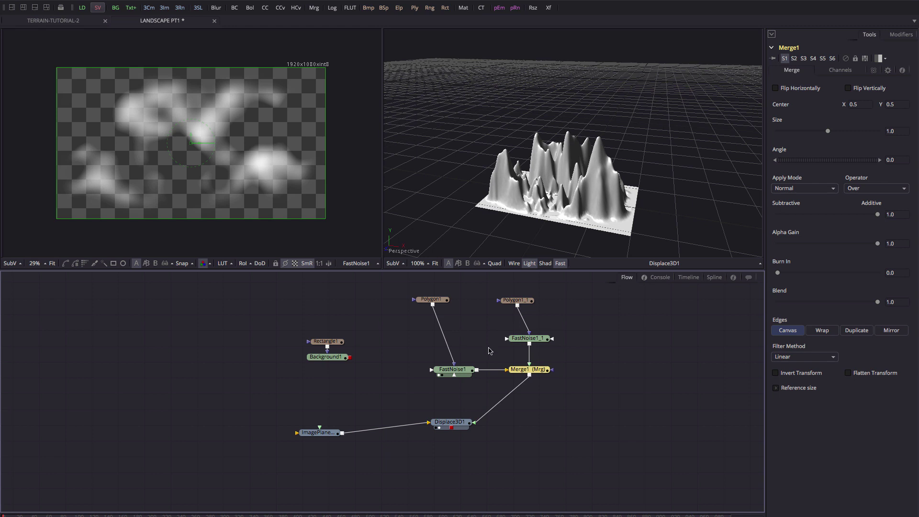
left_click(529, 340)
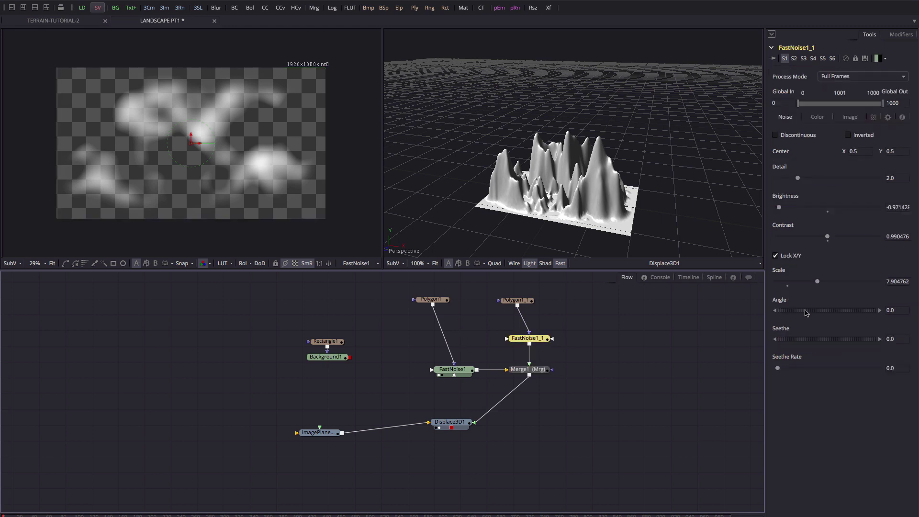
left_click_drag(807, 313, 812, 310)
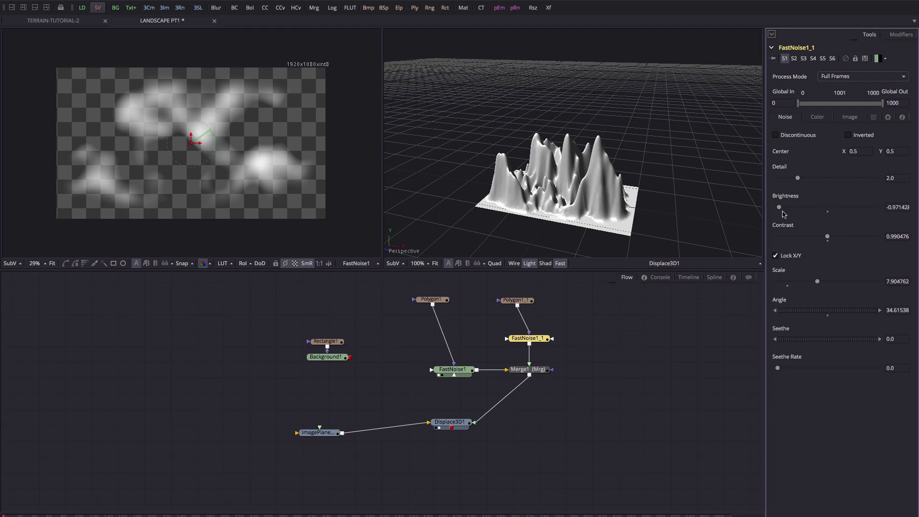
left_click_drag(779, 209, 800, 207)
- Reshape the copied polygon mask by pulling its lower middle point up to the image centre and its two upper corners outward
left_click(519, 301)
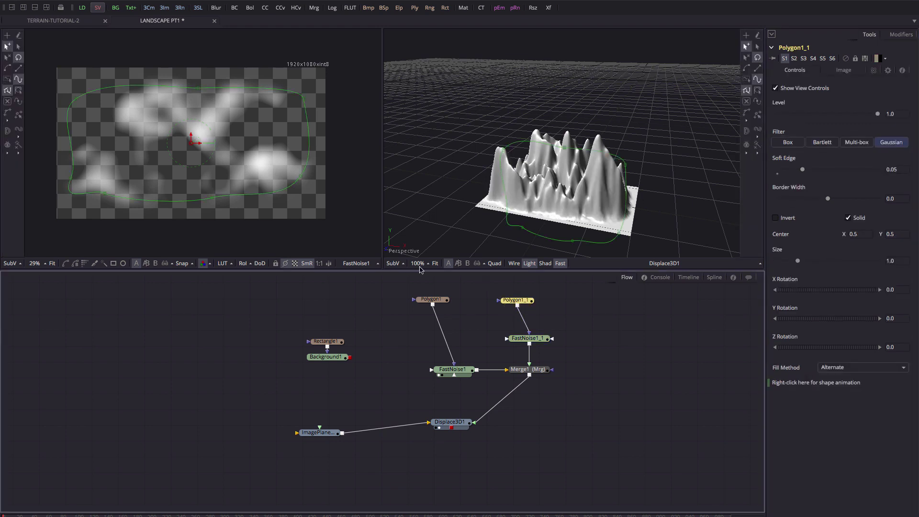
left_click_drag(211, 196, 193, 148)
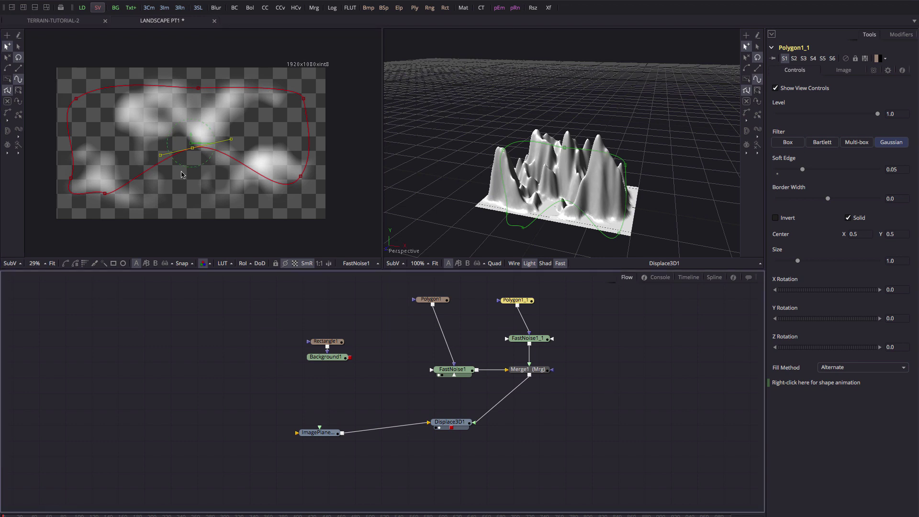
left_click_drag(76, 101, 75, 89)
left_click_drag(307, 102, 310, 88)
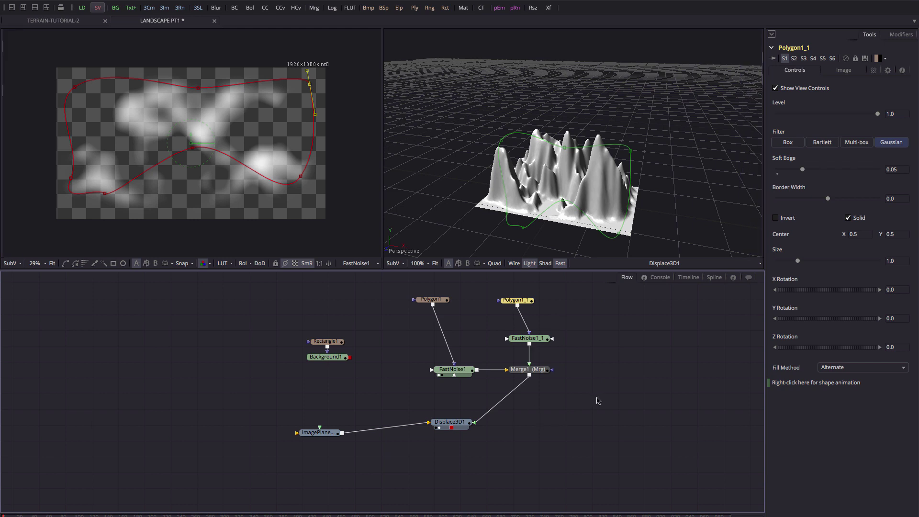
- Detach the Background node from its rectangle mask, move it beside the merge and show it in the first viewer
left_click(599, 378)
left_click_drag(329, 359, 604, 350)
key("1")
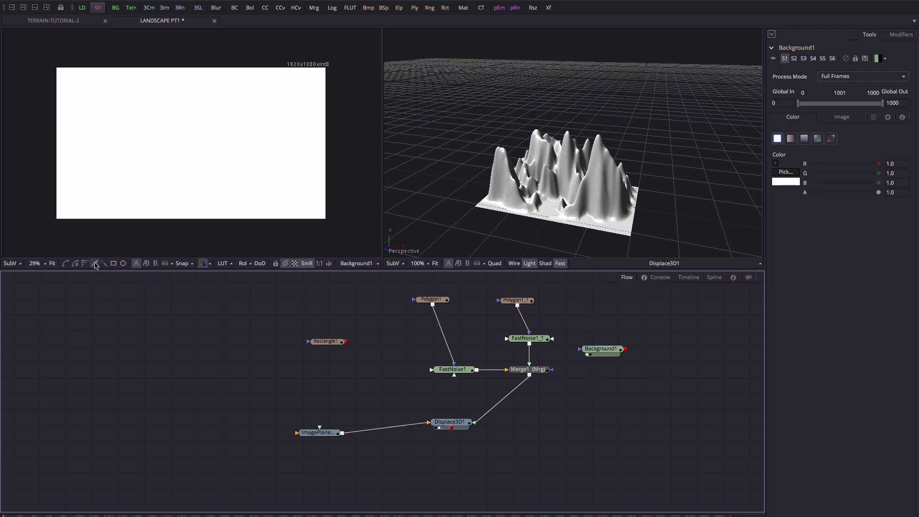
- Draw a closed, rounded polygon with a pointed tip over the image's upper-left area and connect it as the Background's mask
left_click(66, 263)
left_click(106, 87)
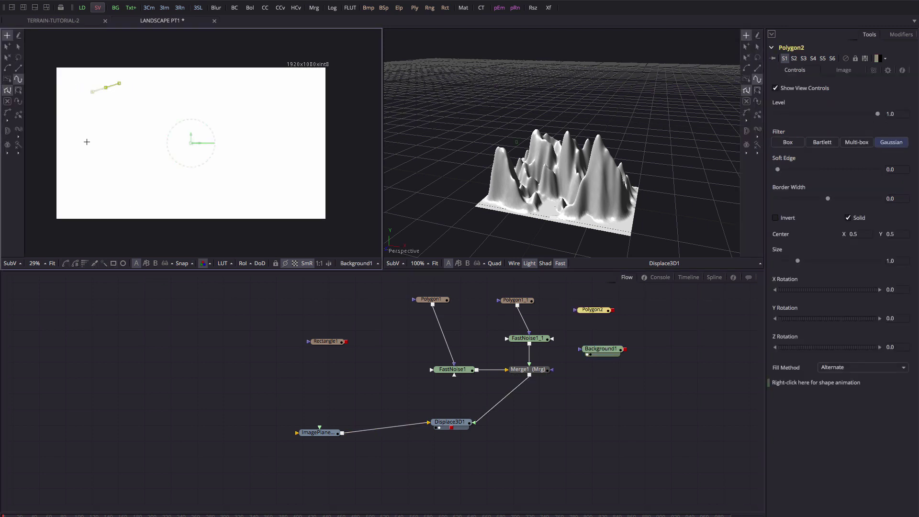
left_click(86, 144)
left_click(176, 149)
left_click(173, 105)
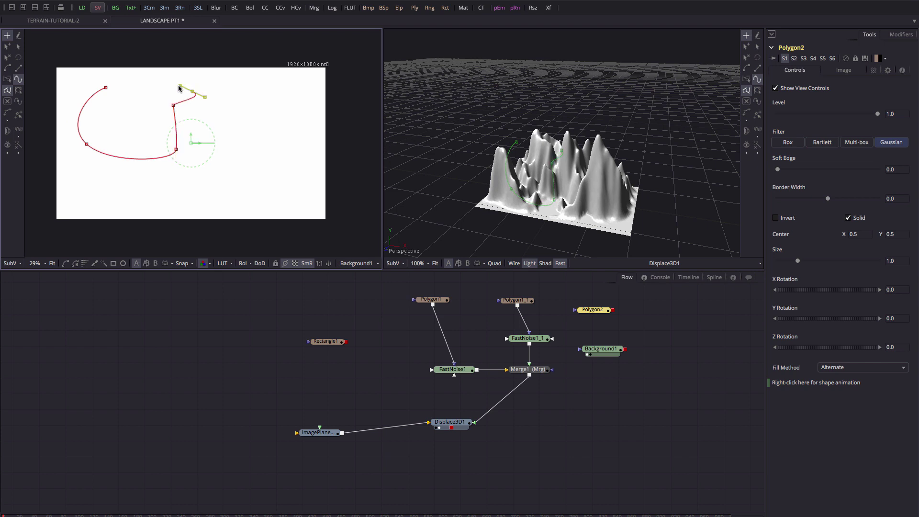
left_click(193, 91)
left_click(106, 87)
left_click_drag(612, 309, 584, 353)
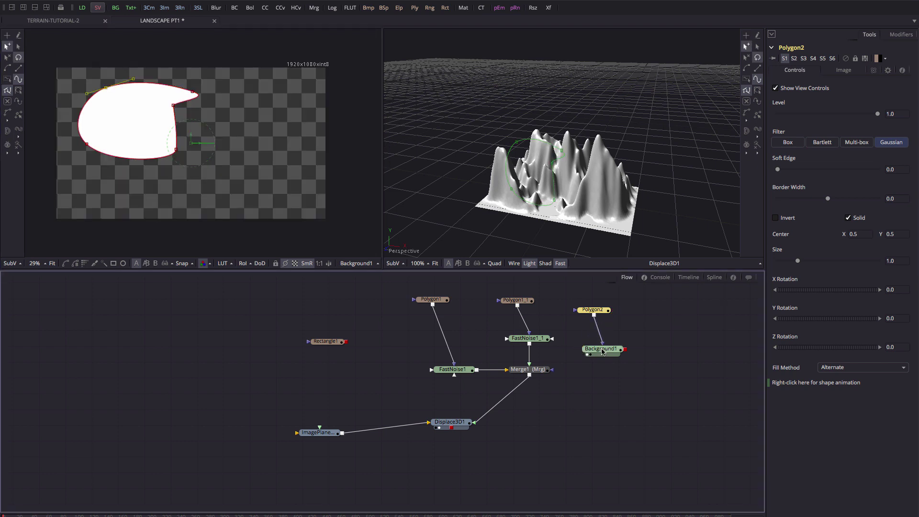
- Set the Background colour to a mid grey of about 0.525 in red, green and blue
left_click(602, 352)
left_click(783, 174)
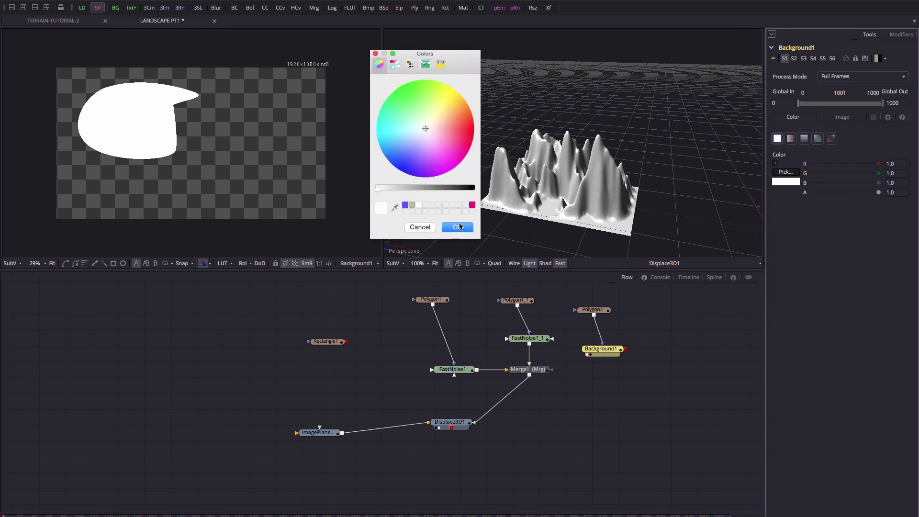
left_click_drag(381, 188, 421, 189)
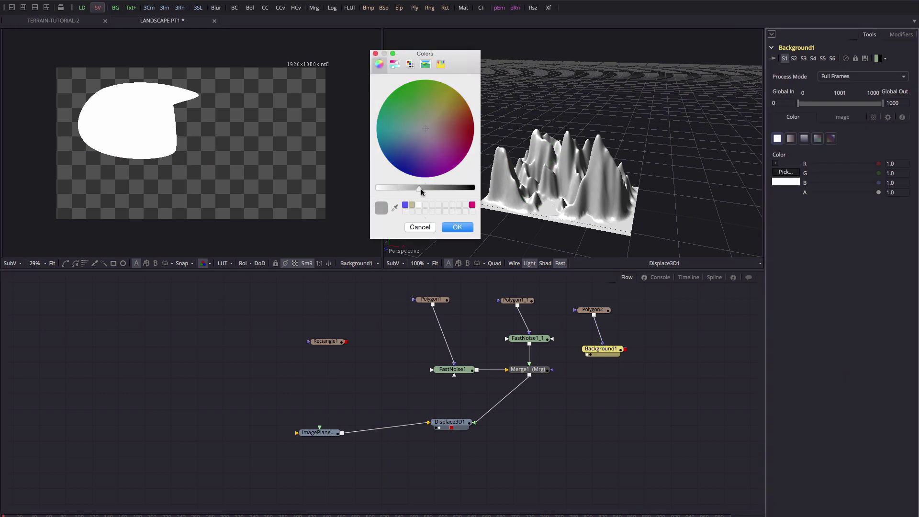
left_click(457, 227)
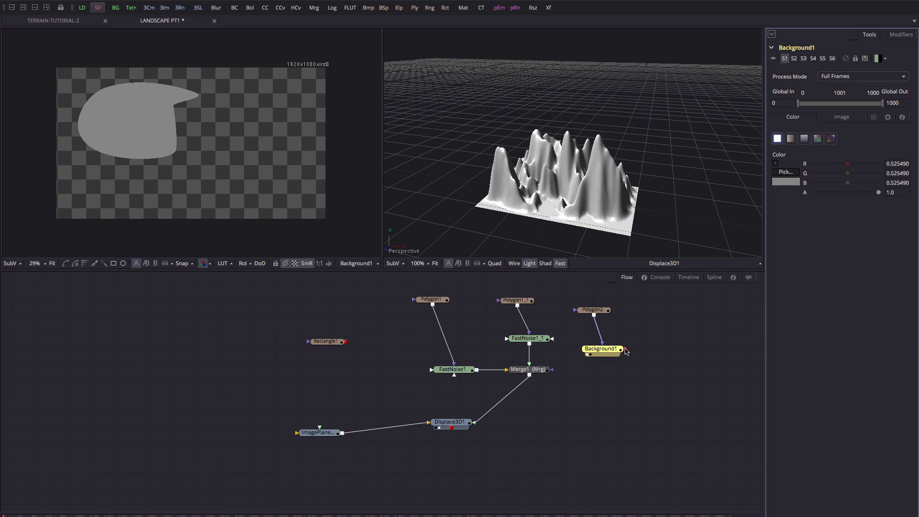
- Merge the masked grey Background over the combined noise feeding Displace 3D and inspect the plateau in the terrain
left_click_drag(625, 350, 530, 377)
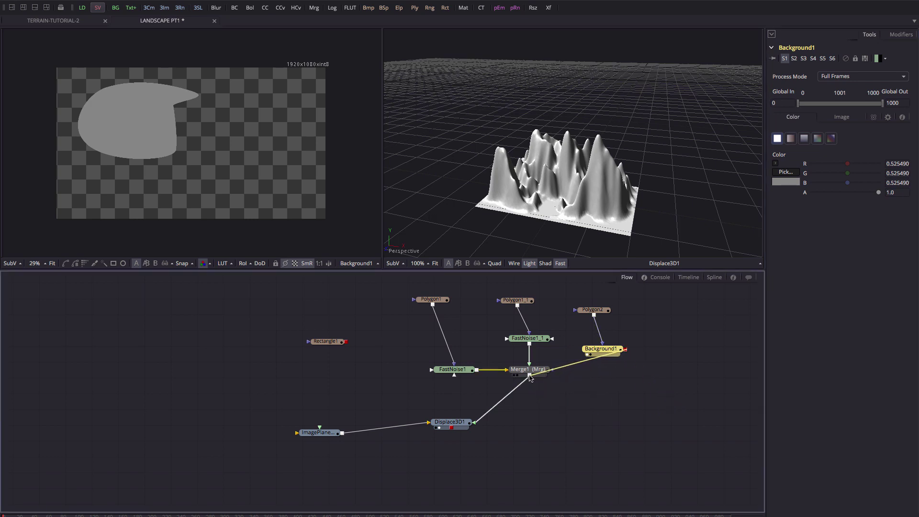
left_click_drag(530, 377, 530, 378)
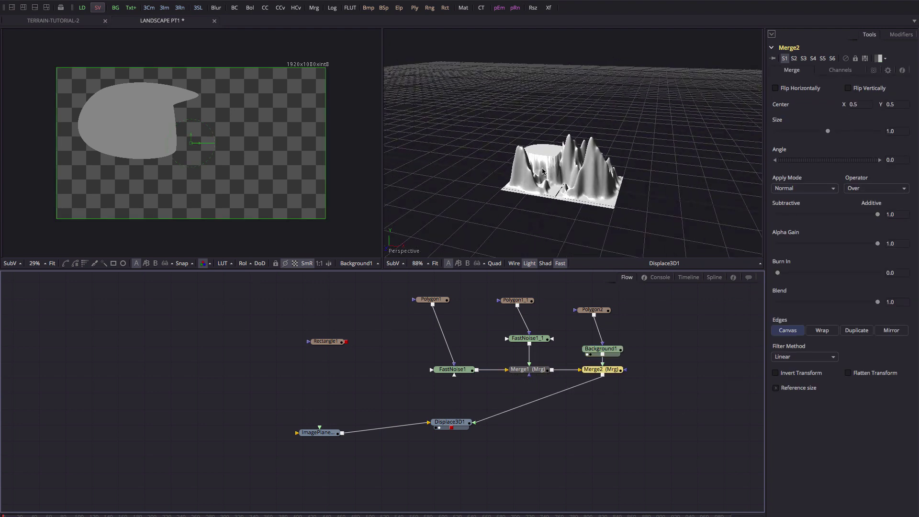
scroll(550, 153, "up", 3)
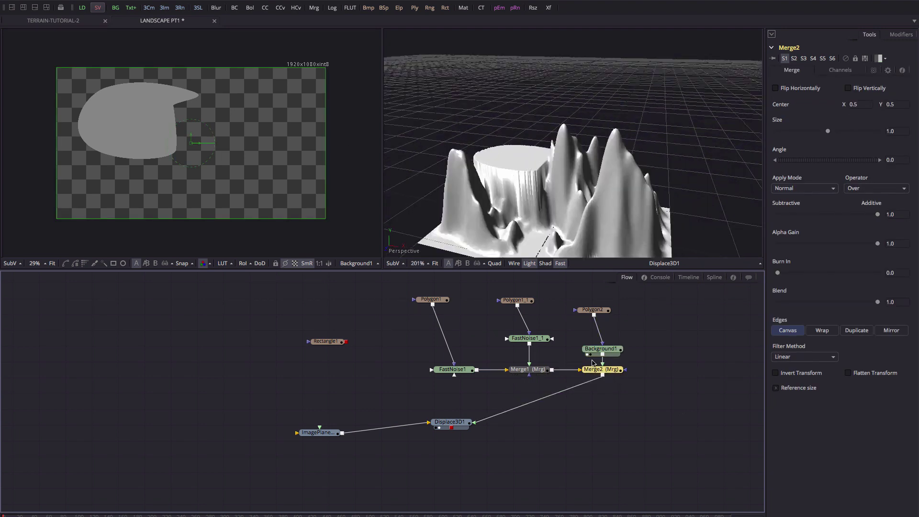
- Set the Soft Edge of the Background's polygon mask to about 0.044
left_click(593, 310)
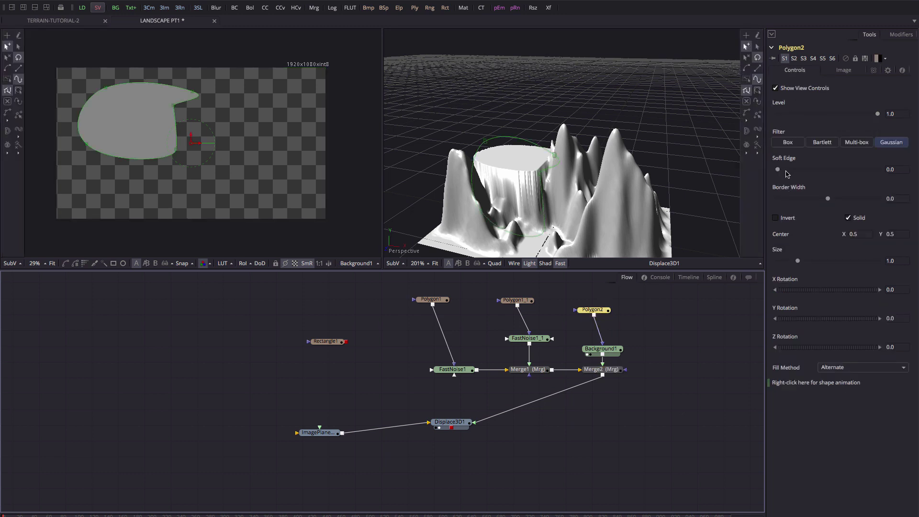
left_click_drag(779, 170, 804, 170)
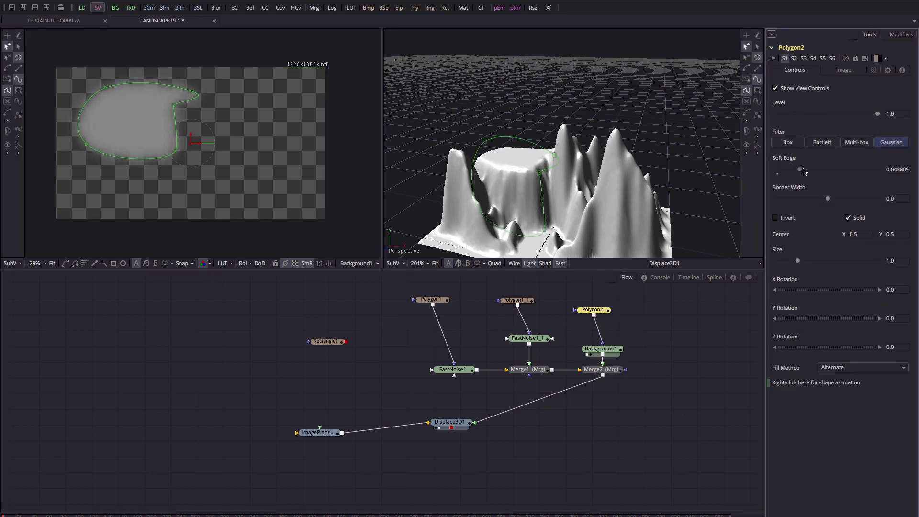
- Add a second, black Background, merge the combined height map over it and view the merged result
left_click(684, 315)
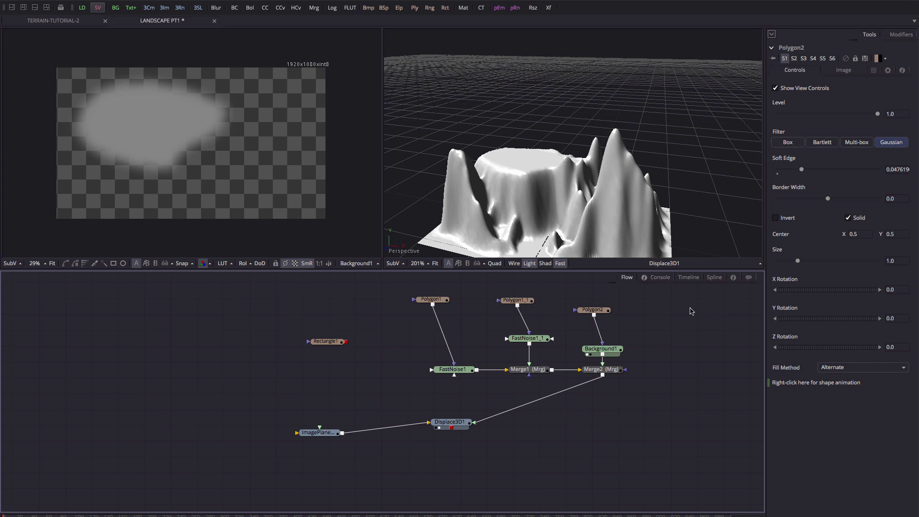
key("ctrl+space")
type("back")
key("Return")
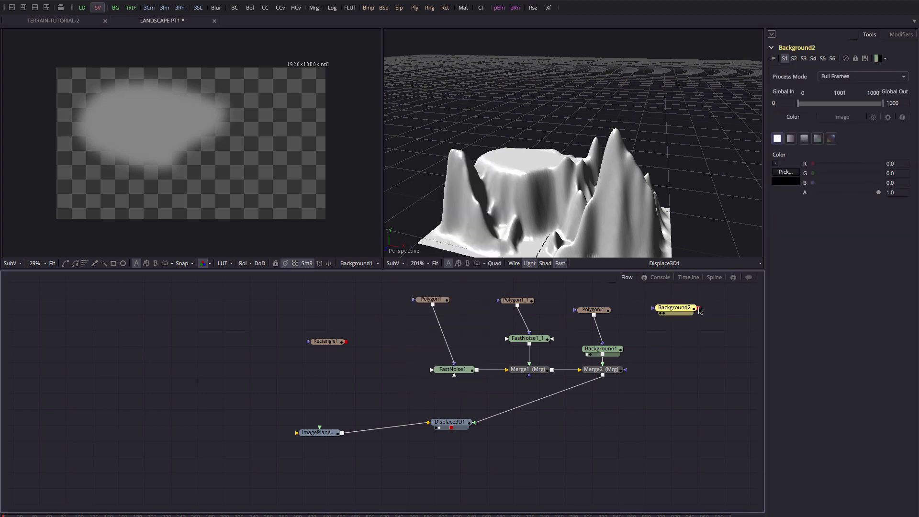
left_click_drag(699, 310, 718, 391)
left_click_drag(602, 376, 683, 310)
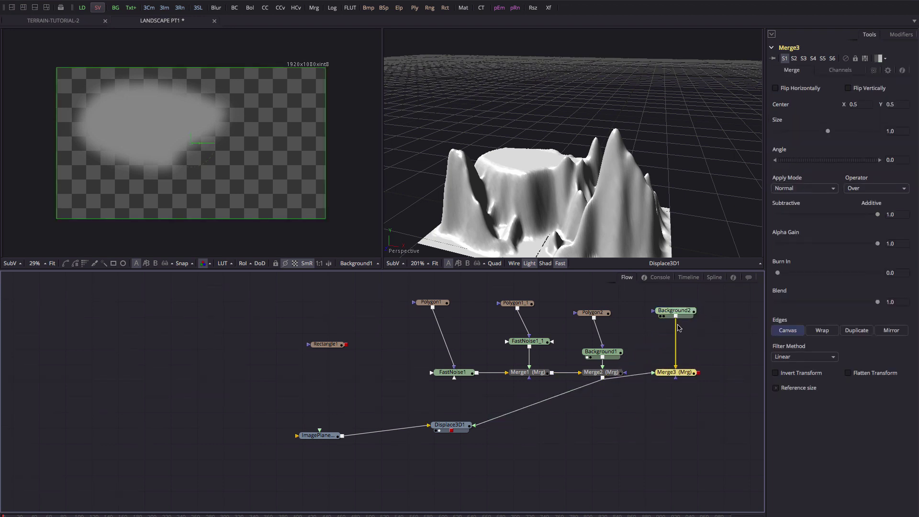
left_click_drag(676, 372, 636, 436)
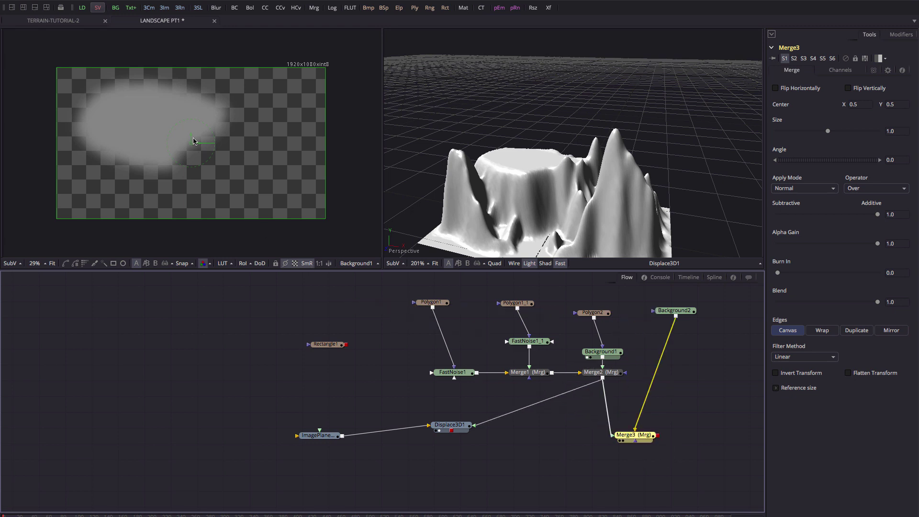
key("1")
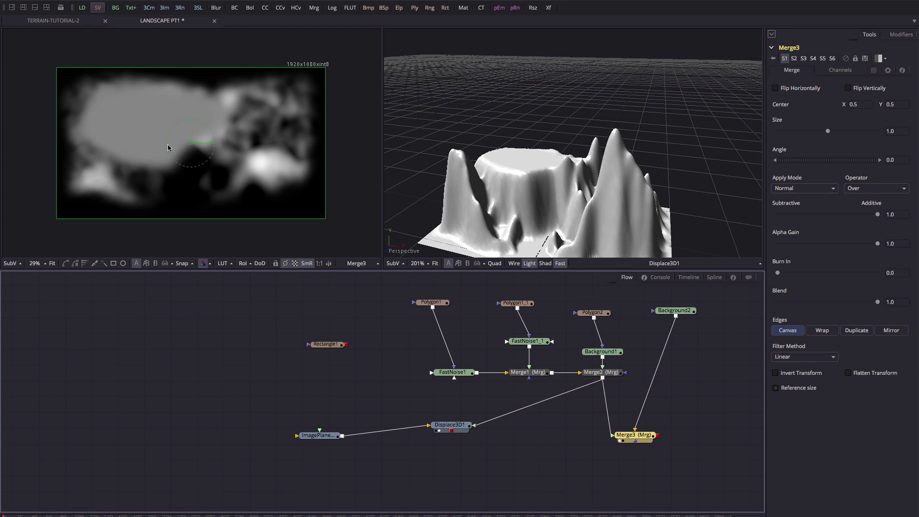
- Set the grey plateau Background's alpha to about 0.79 and move the newest Merge node closer to Displace 3D
left_click_drag(590, 354, 586, 343)
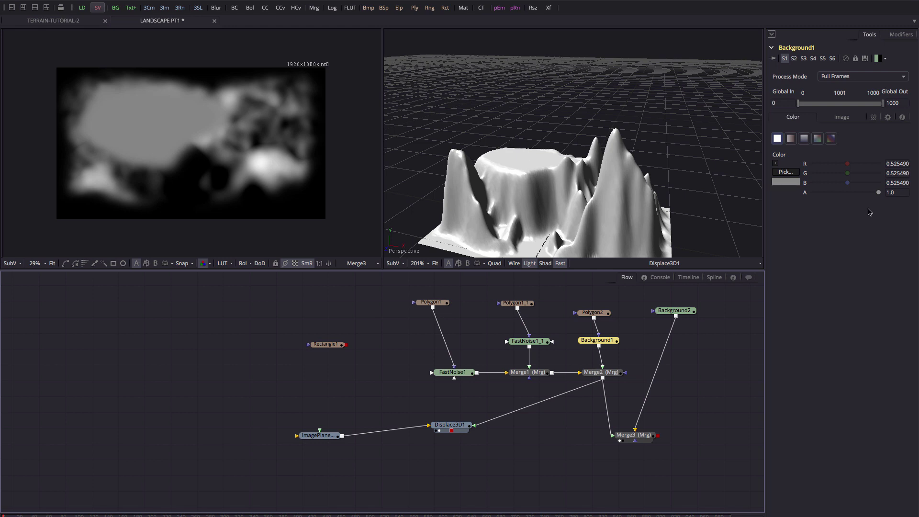
left_click_drag(878, 192, 865, 195)
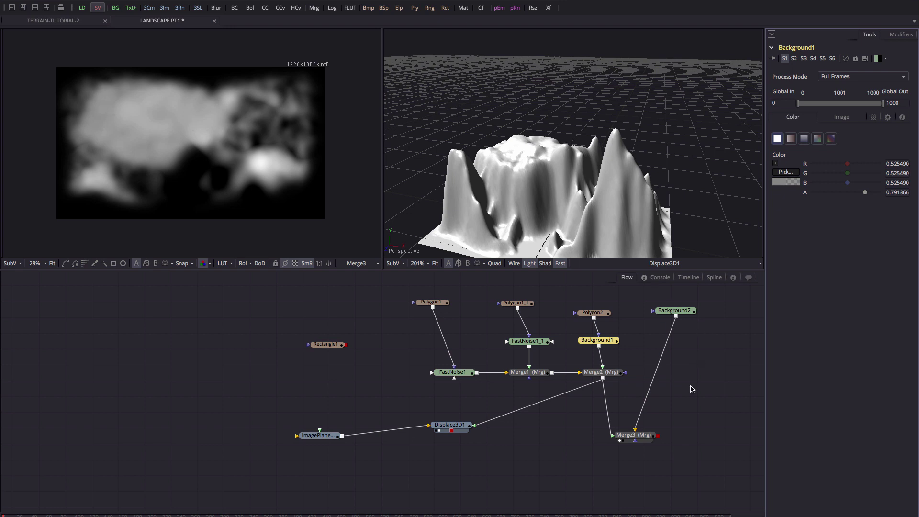
left_click_drag(642, 437, 608, 432)
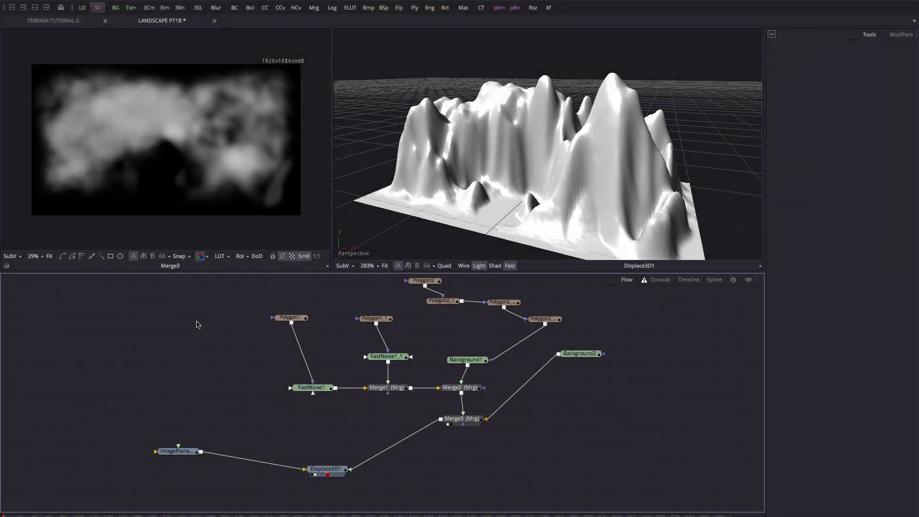
- Add a Loader with Rock.jpg from the TEXTURES folder and fit the whole image in its view
key("ctrl+space")
type("load")
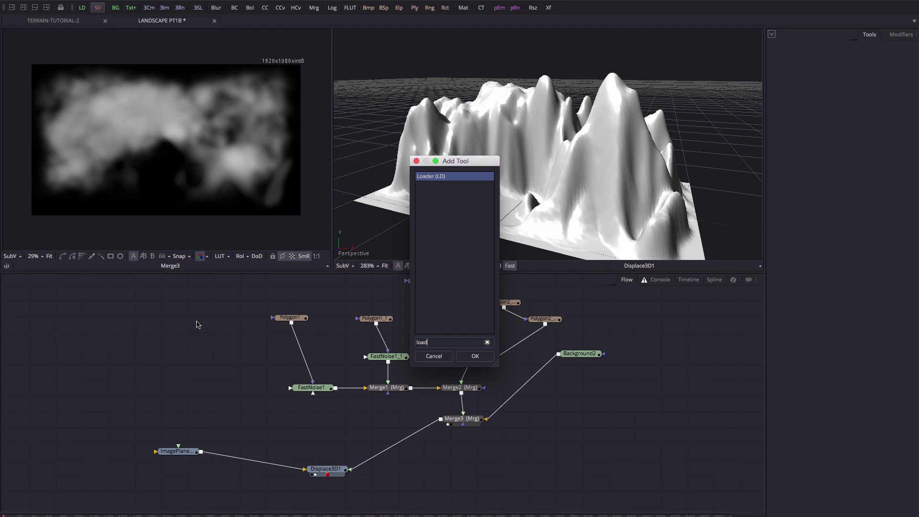
key("Return")
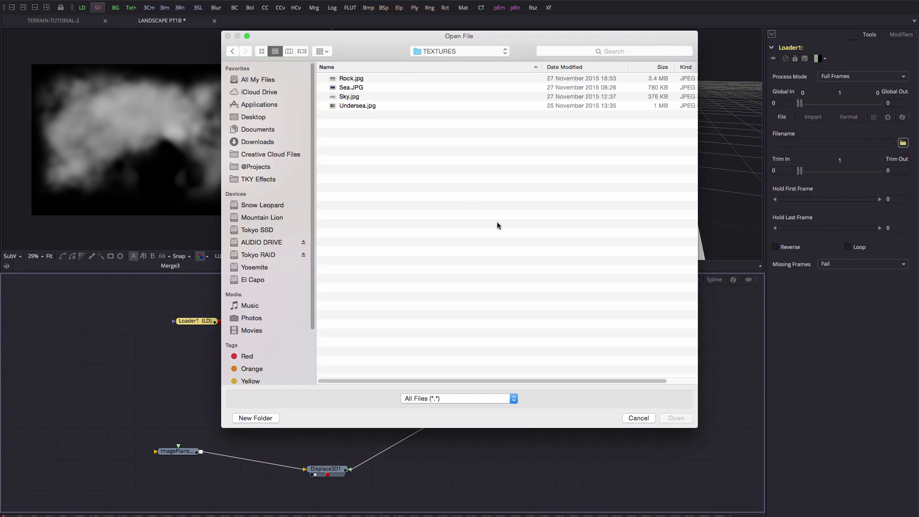
left_click(344, 80)
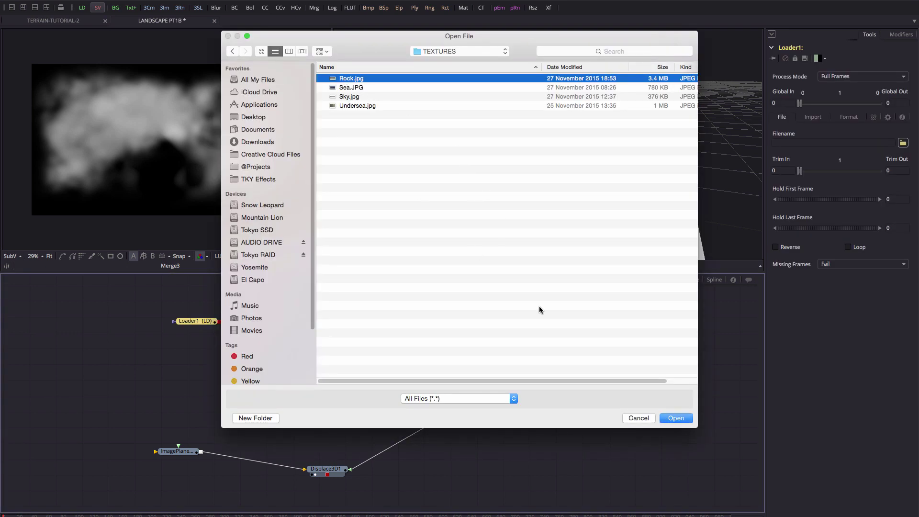
left_click(675, 418)
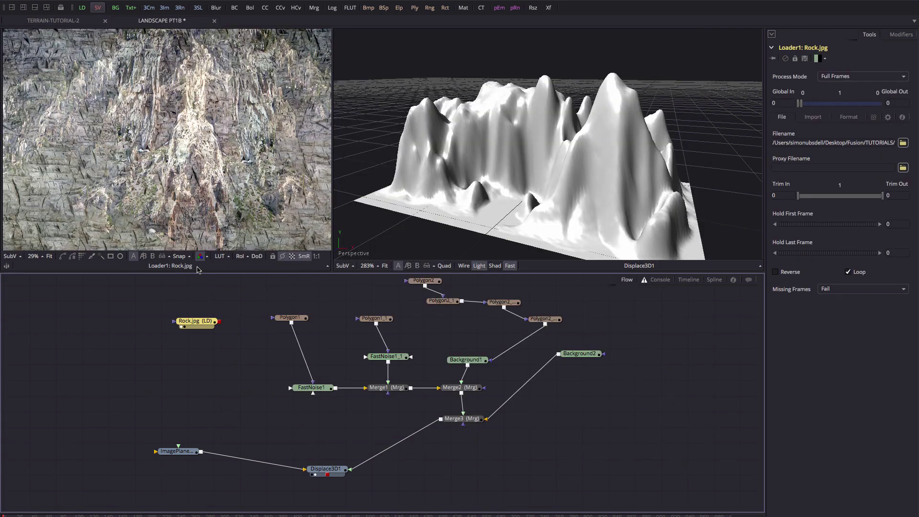
key("ctrl+f")
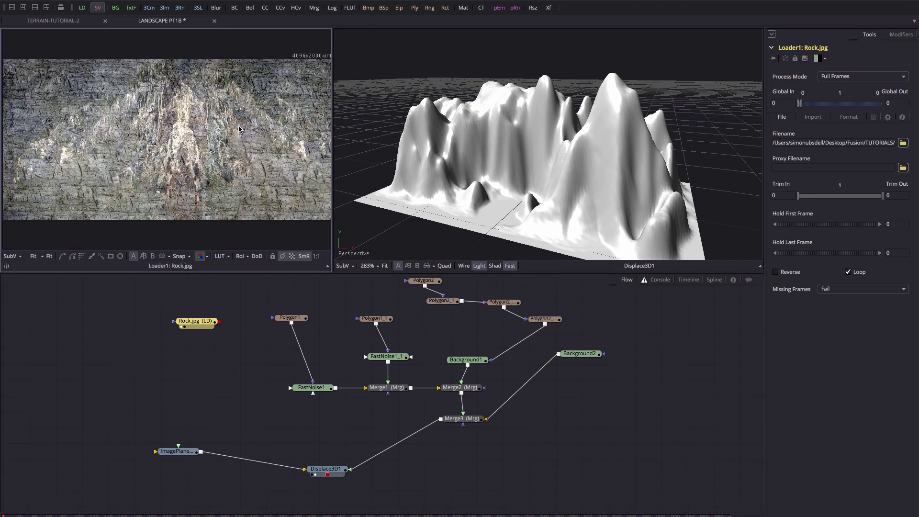
- Connect the Rock.jpg Loader to the Image Plane as its texture and inspect the rock surface on the terrain
left_click_drag(201, 323, 169, 452)
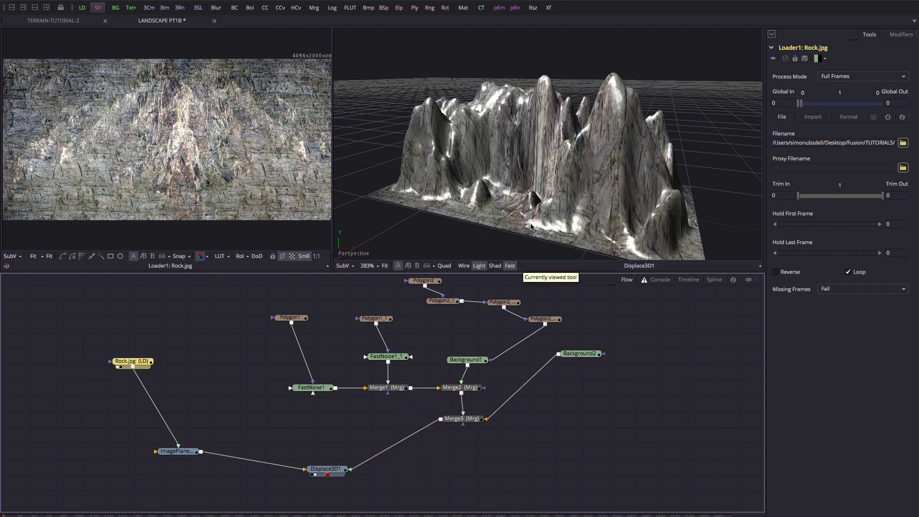
scroll(551, 153, "up", 10)
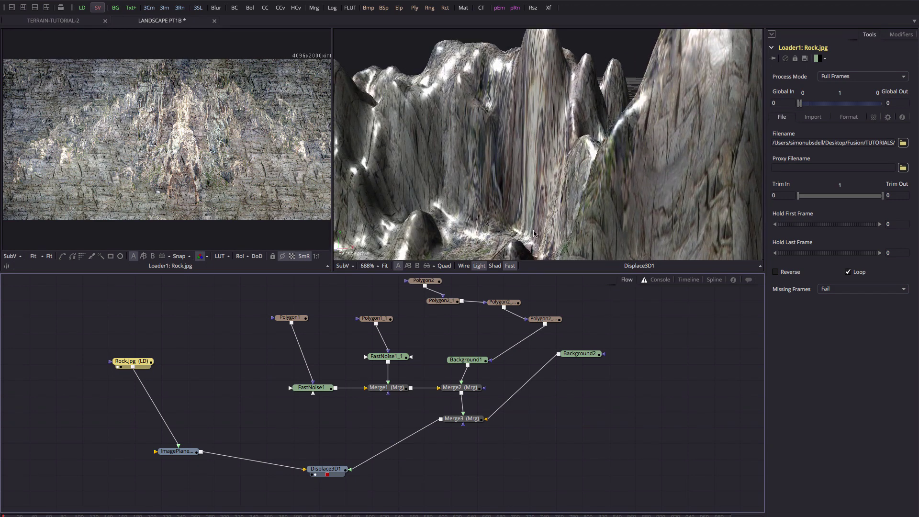
scroll(519, 177, "down", 8)
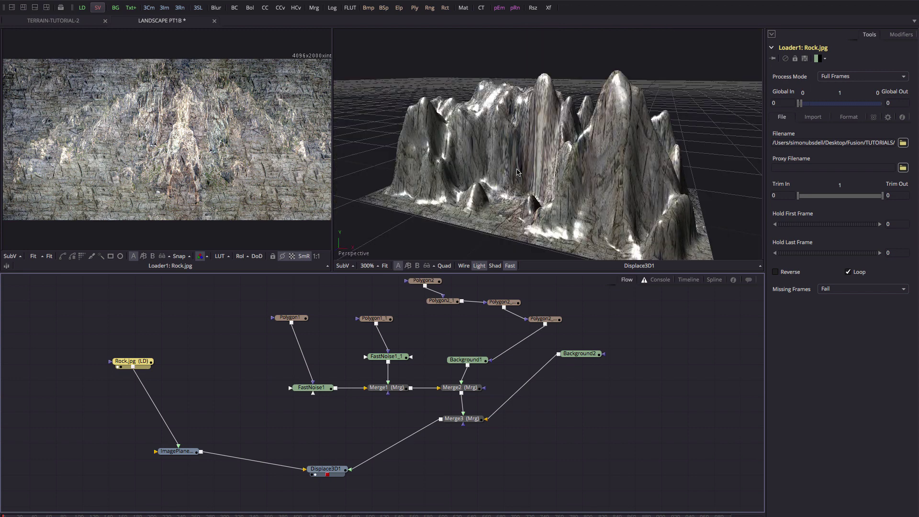
- Rearrange the Loader and Displace 3D nodes and place an Underlay behind all the height map nodes
left_click_drag(137, 365, 161, 339)
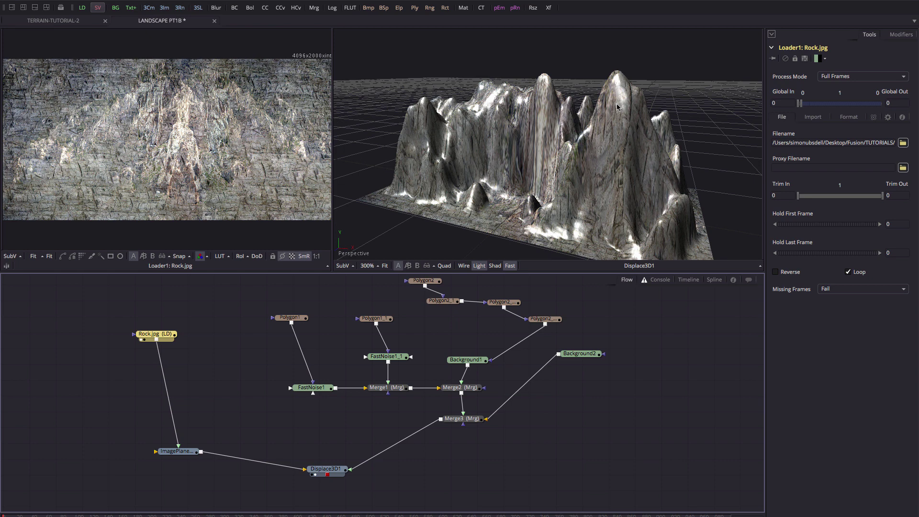
left_click_drag(327, 472, 472, 490)
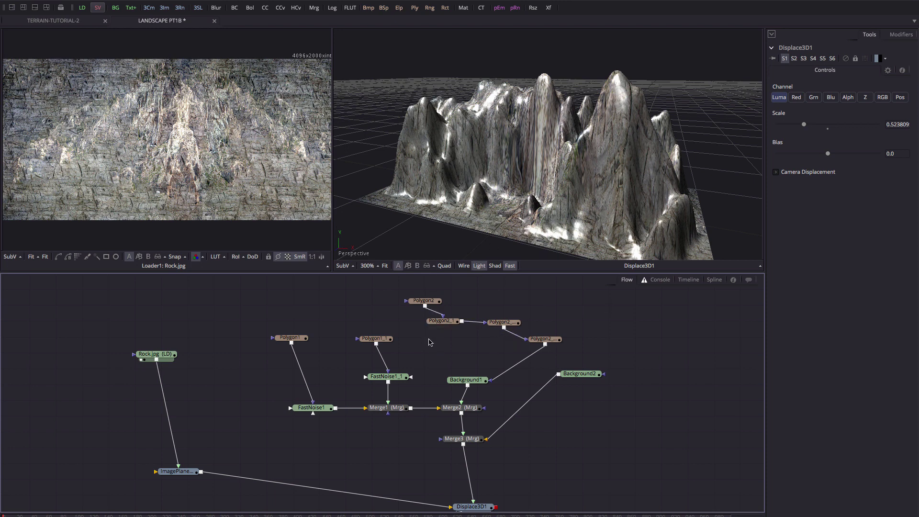
right_click(429, 342)
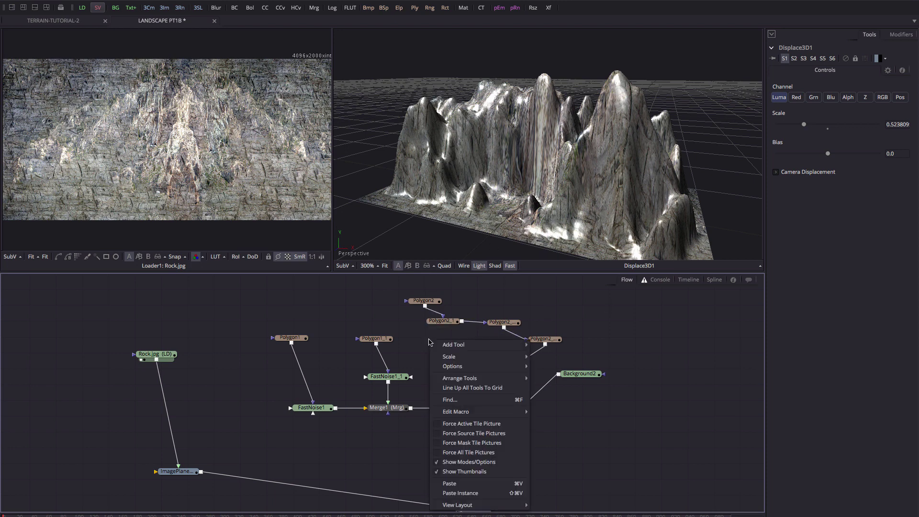
mouse_move(464, 343)
mouse_move(569, 392)
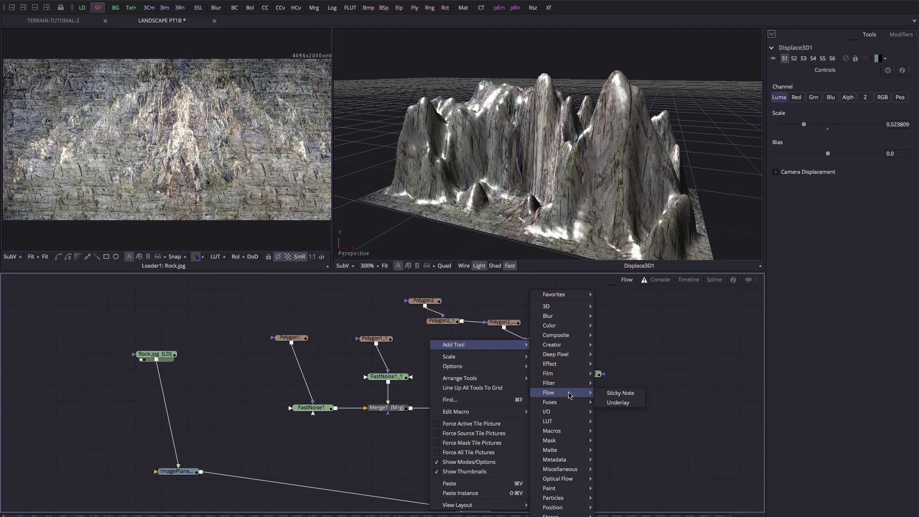
left_click(616, 403)
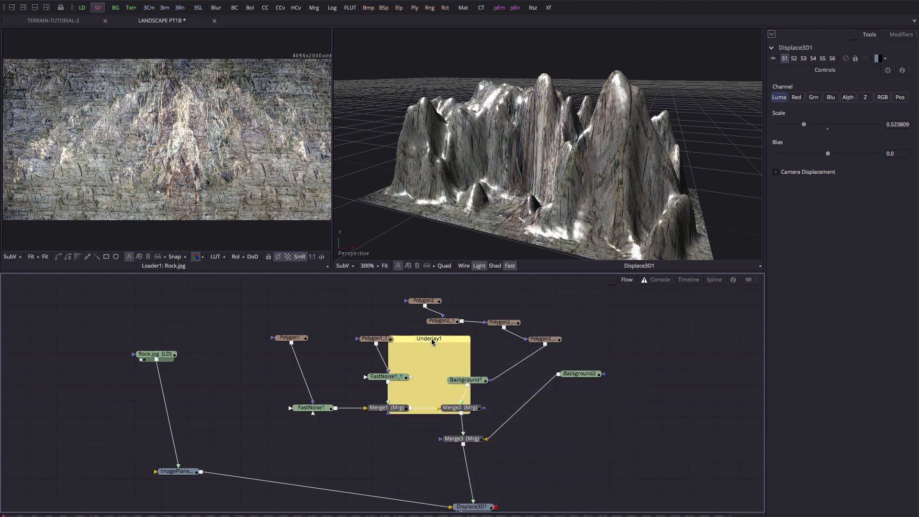
left_click_drag(432, 339, 304, 288)
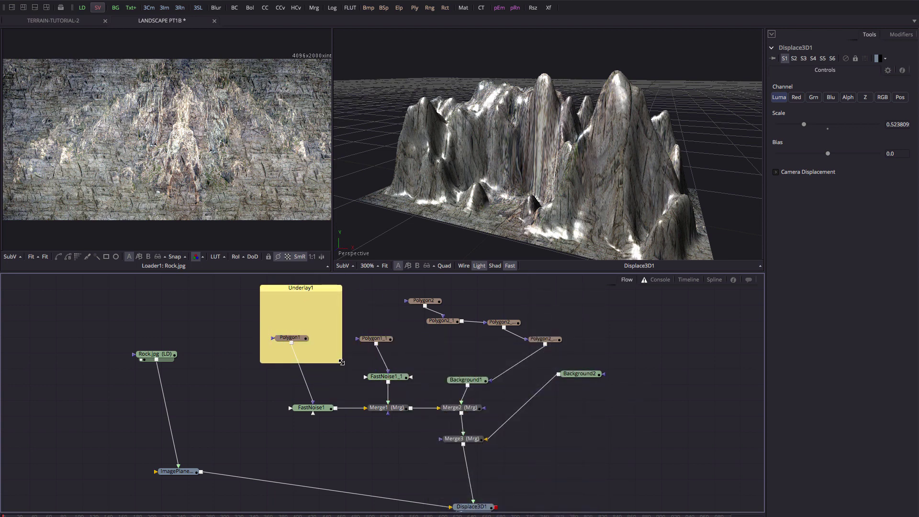
left_click_drag(341, 362, 628, 450)
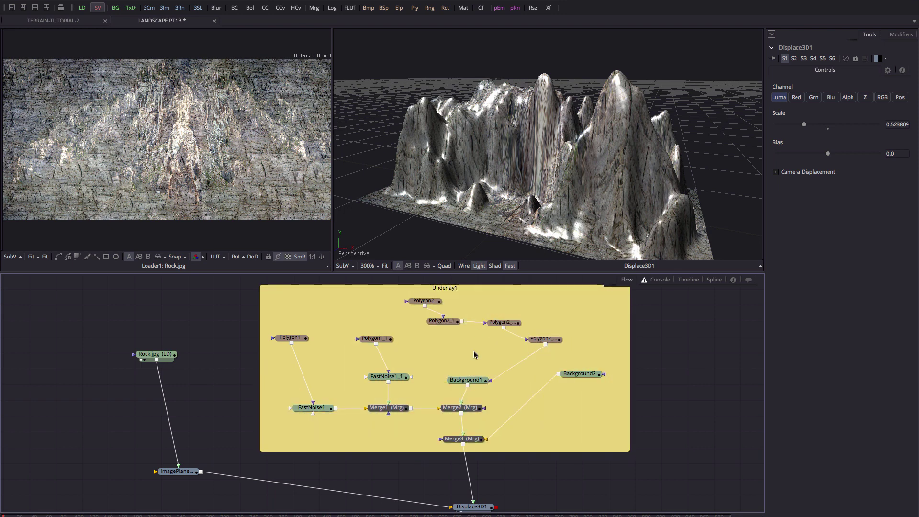
left_click(547, 484)
- Add a UV Map 3D node after Displace 3D and show its output in the 3D view
scroll(598, 386, "down", 1)
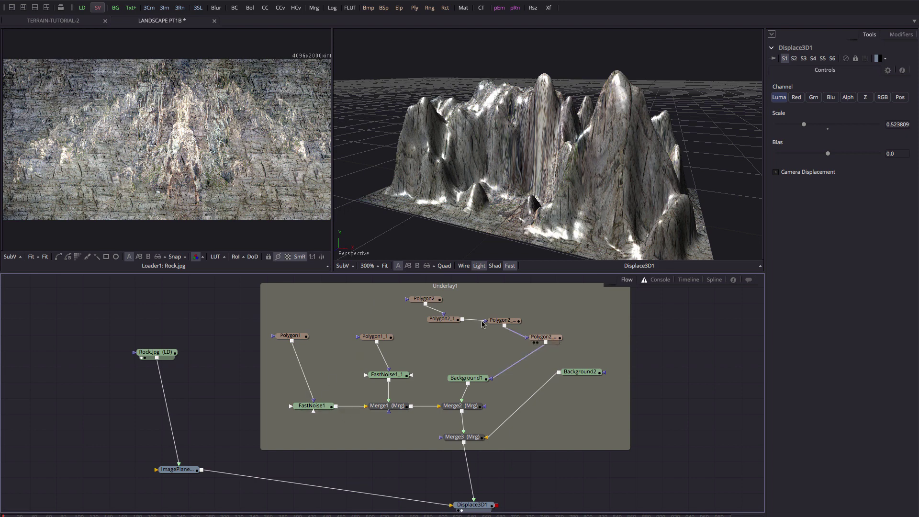
scroll(427, 448, "down", 5)
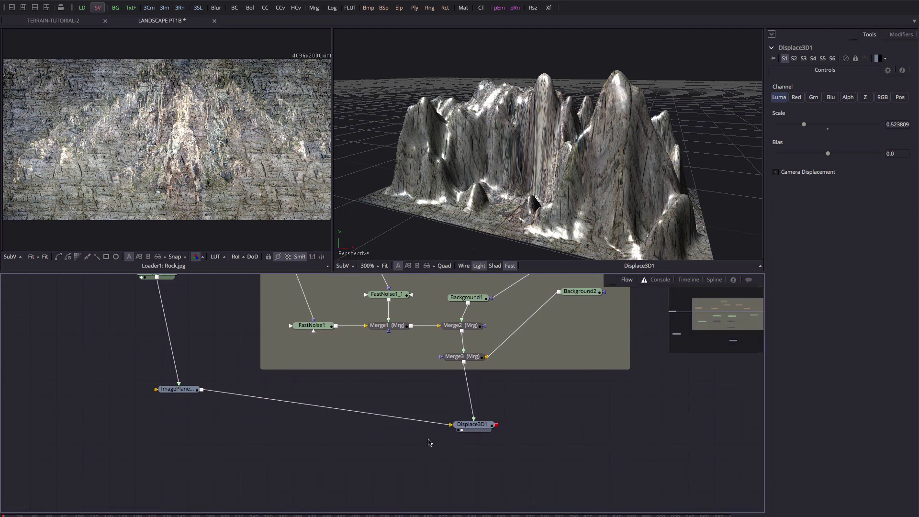
left_click(472, 425)
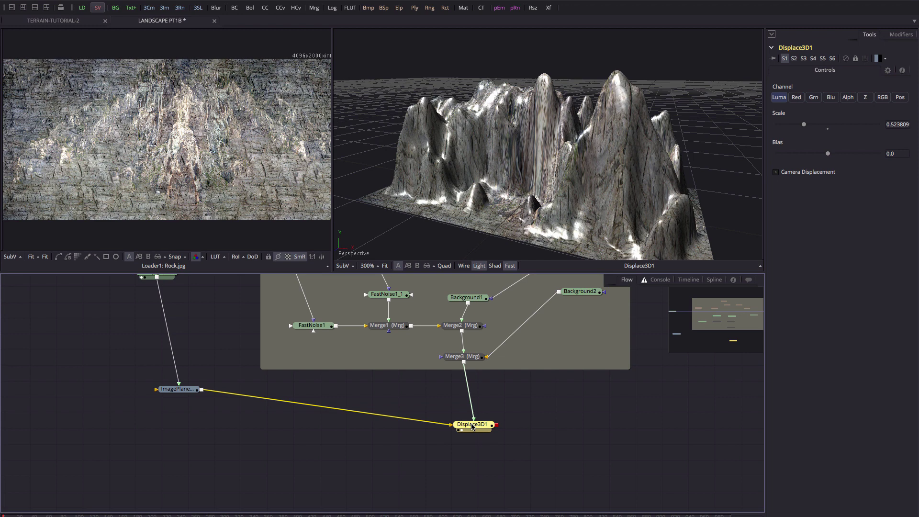
key("shift+space")
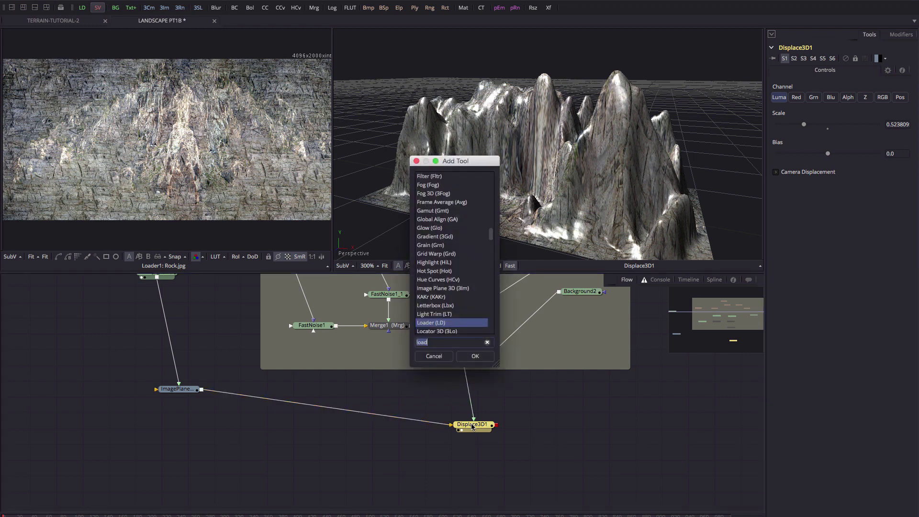
type("uv")
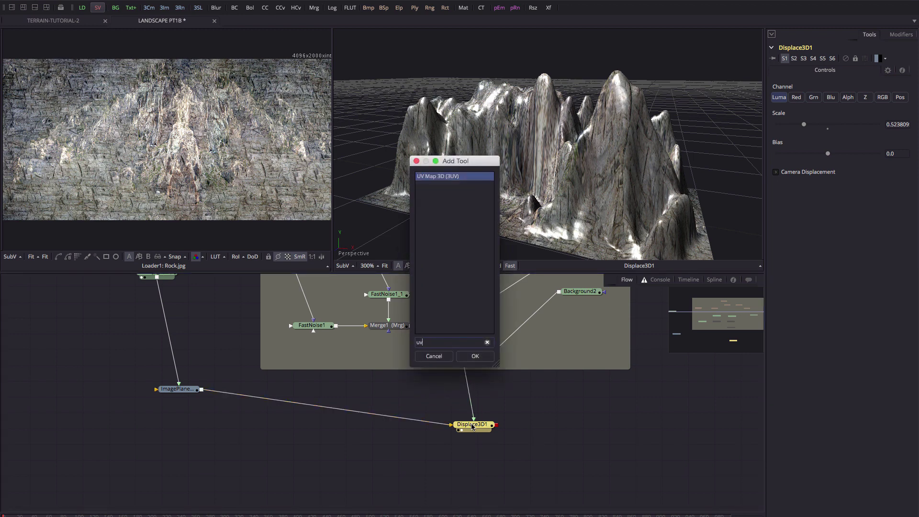
key("Return")
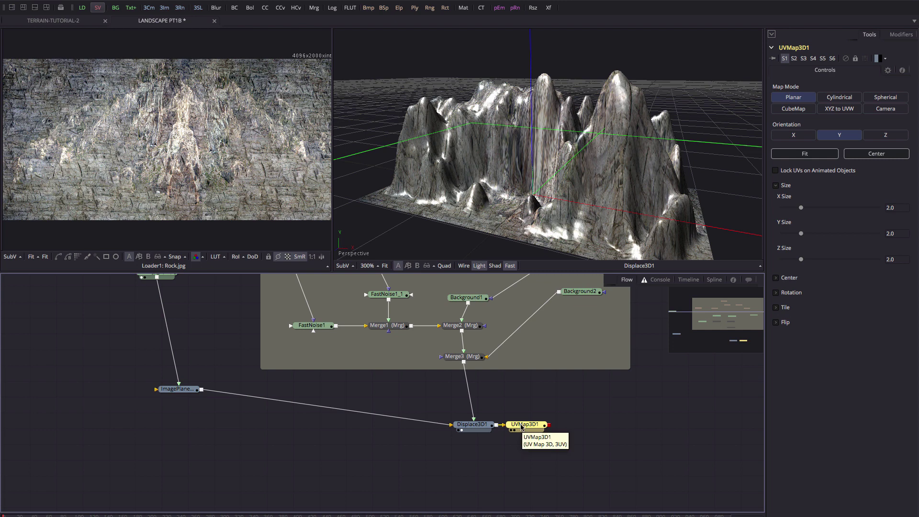
key("2")
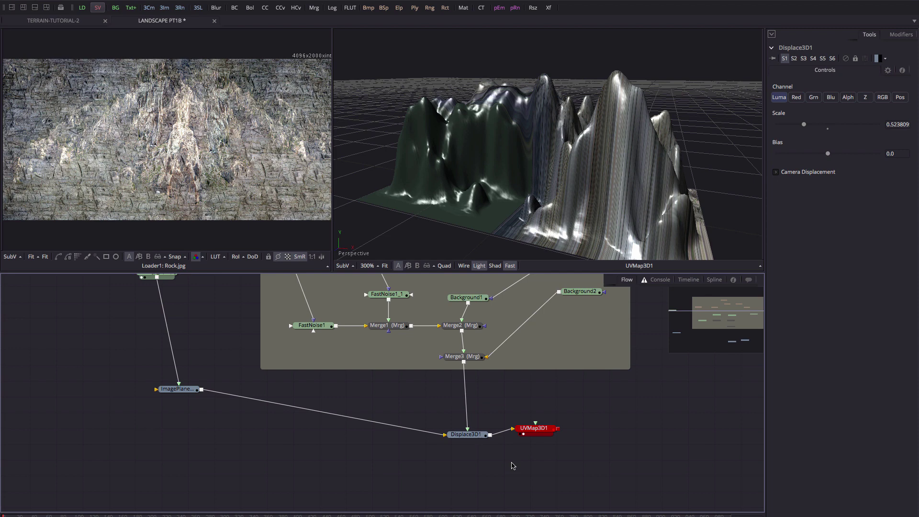
- Add a Camera 3D, connect it to the UV Map 3D node and set the camera's Z Offset to 2.0
key("shift+space")
type("ca")
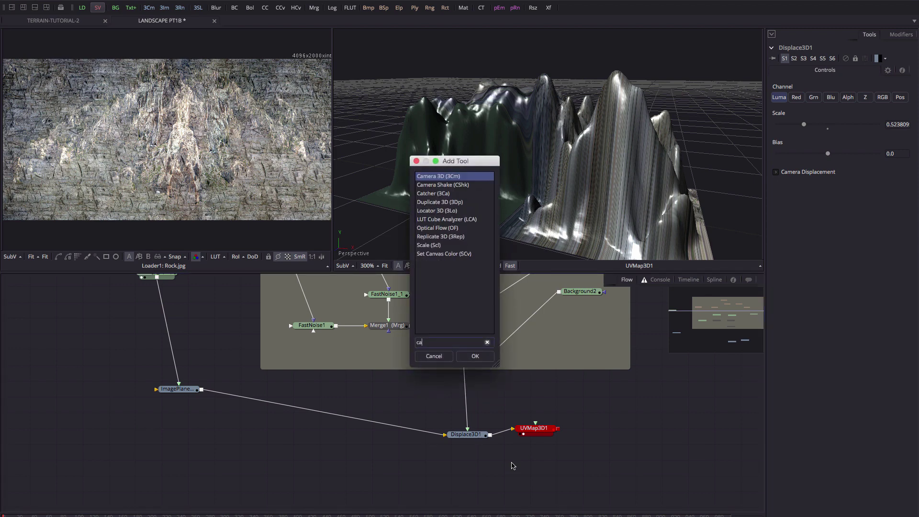
key("Return")
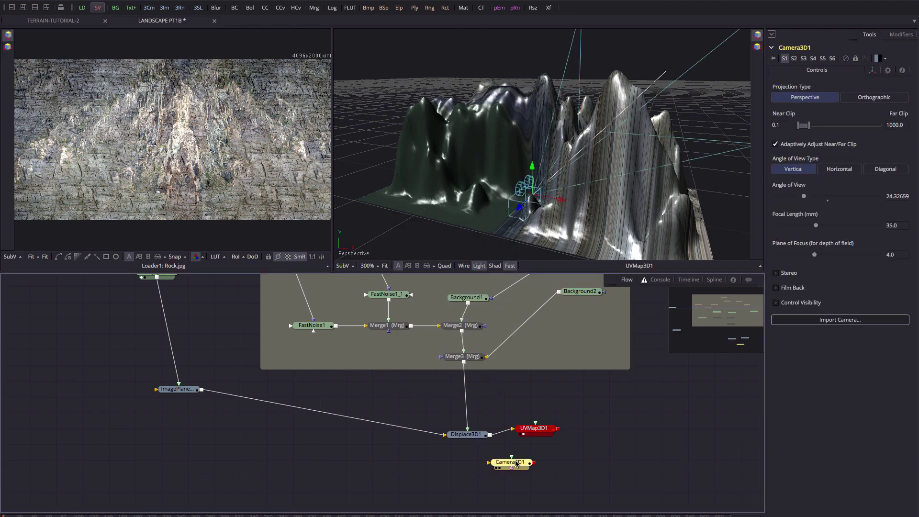
left_click_drag(516, 463, 536, 426)
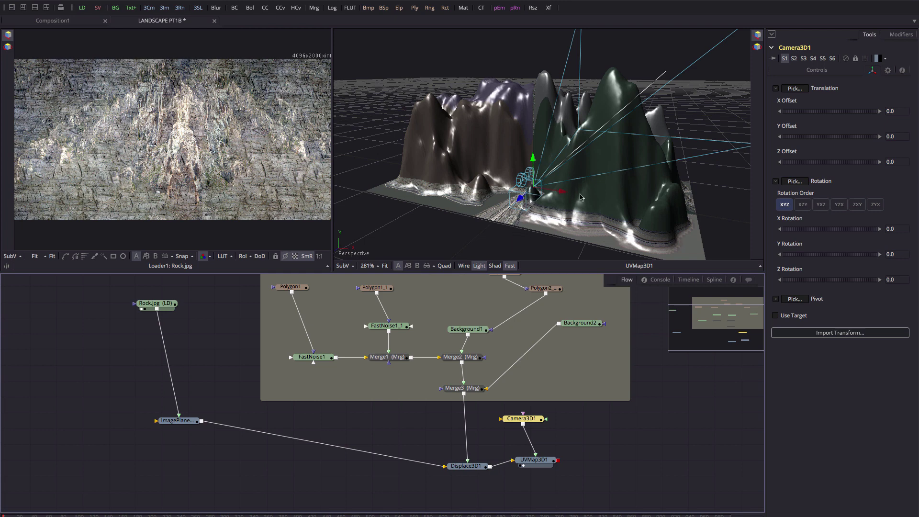
left_click(890, 162)
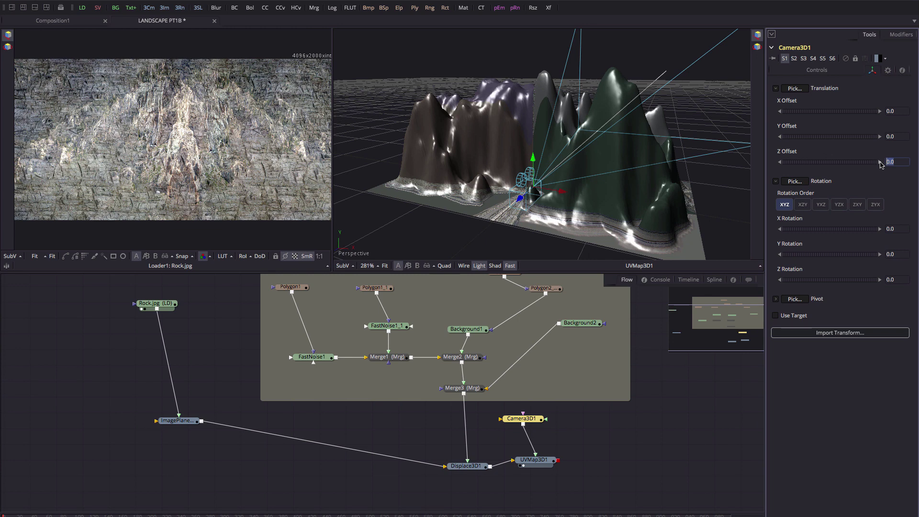
key("Tab")
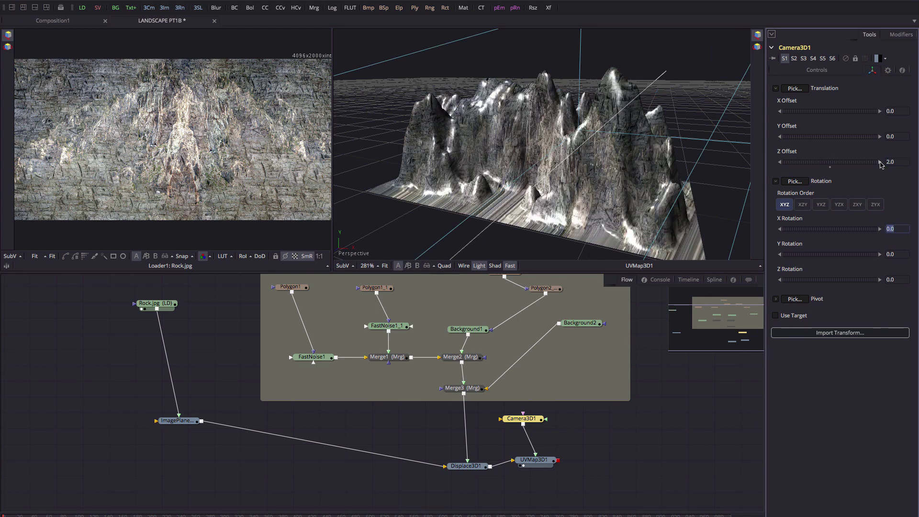
- Test how moving the camera along Z changes the rock projection on the terrain, restoring its Z Offset to 2
scroll(615, 196, "down", 3)
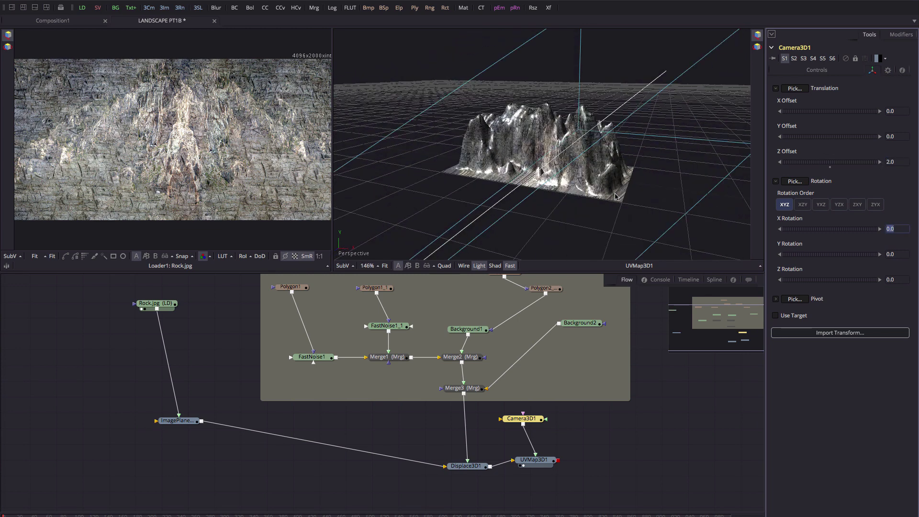
scroll(616, 197, "down", 5)
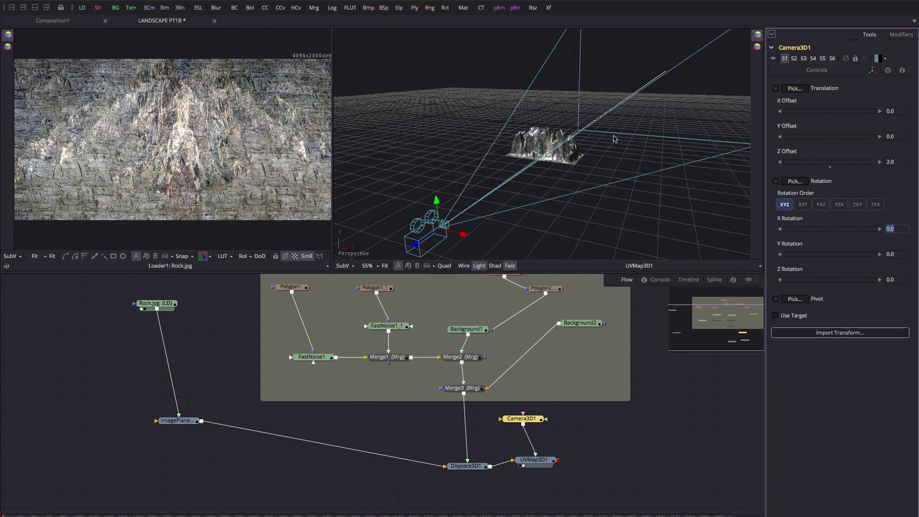
left_click_drag(415, 248, 460, 234)
scroll(502, 192, "up", 5)
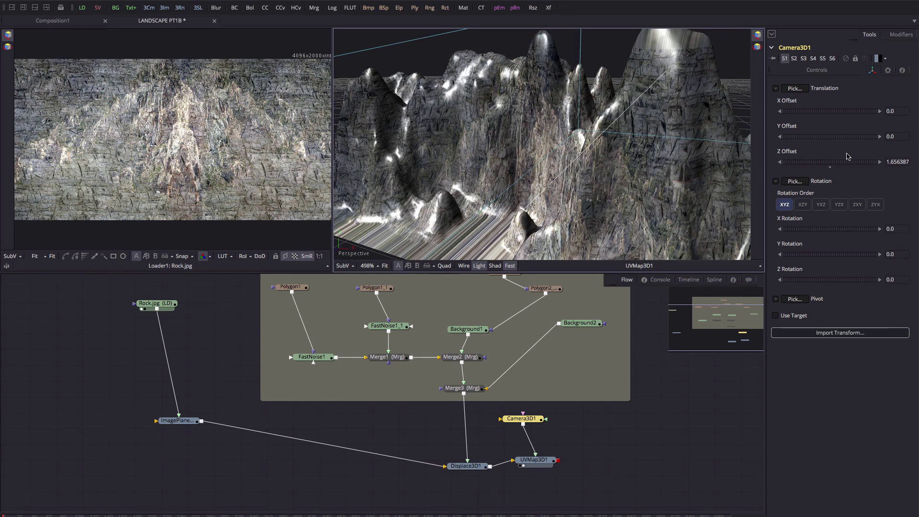
left_click_drag(833, 165, 682, 174)
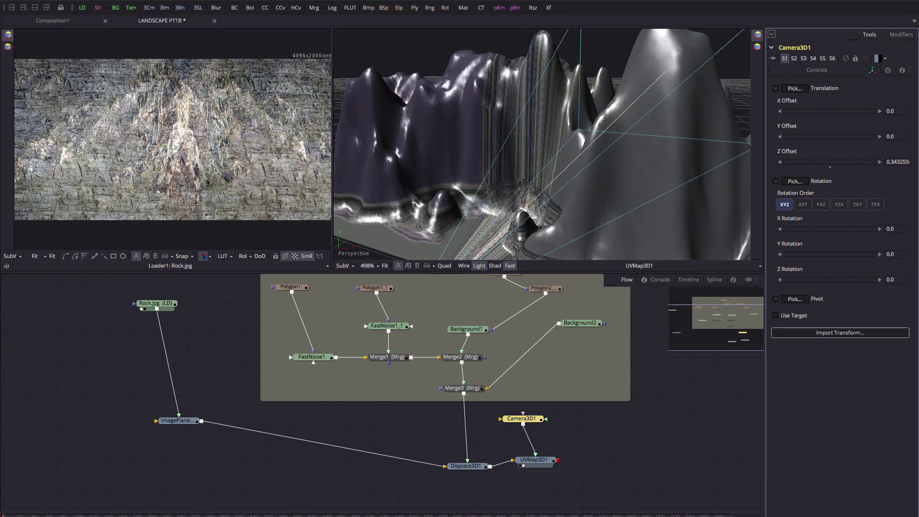
left_click(897, 162)
type("2")
key("Tab")
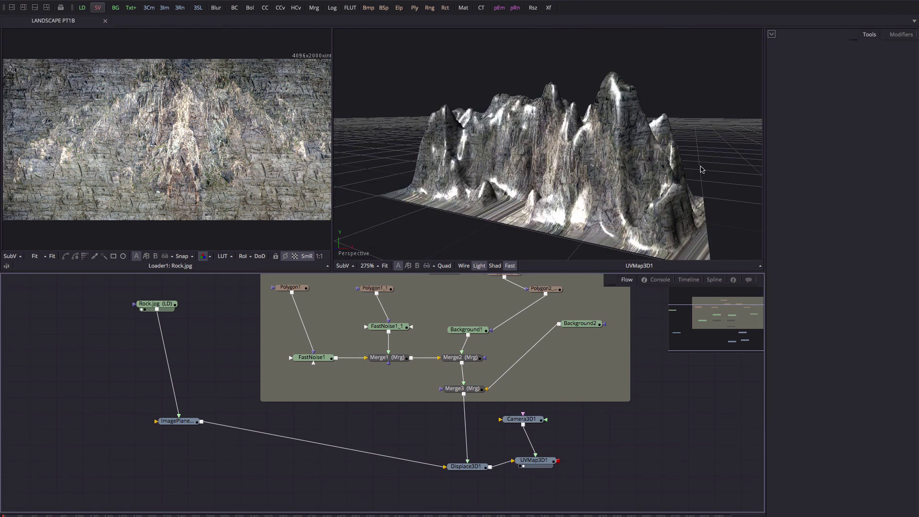
- Link the Camera3D1 Z Pivot to its Z Offset with the negated expression -Transform3DOp.Translate.Z
left_click_drag(660, 172, 607, 165)
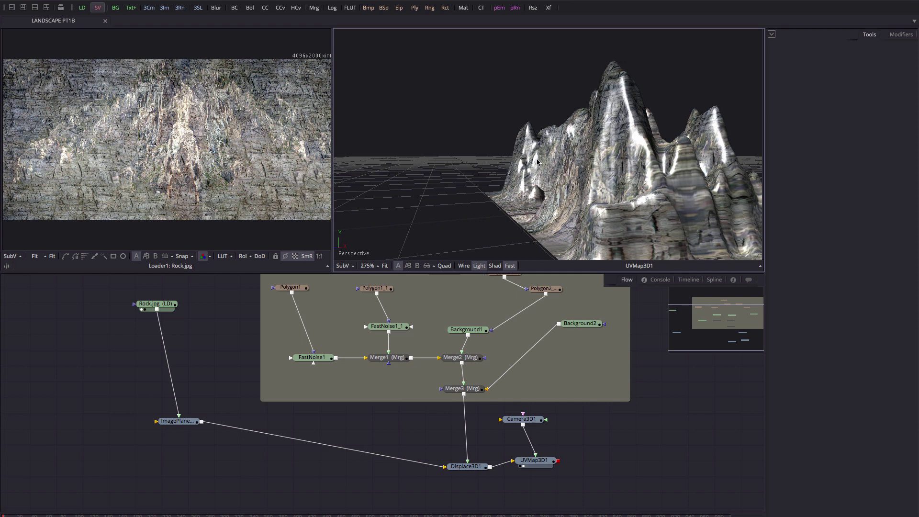
left_click_drag(536, 159, 564, 167)
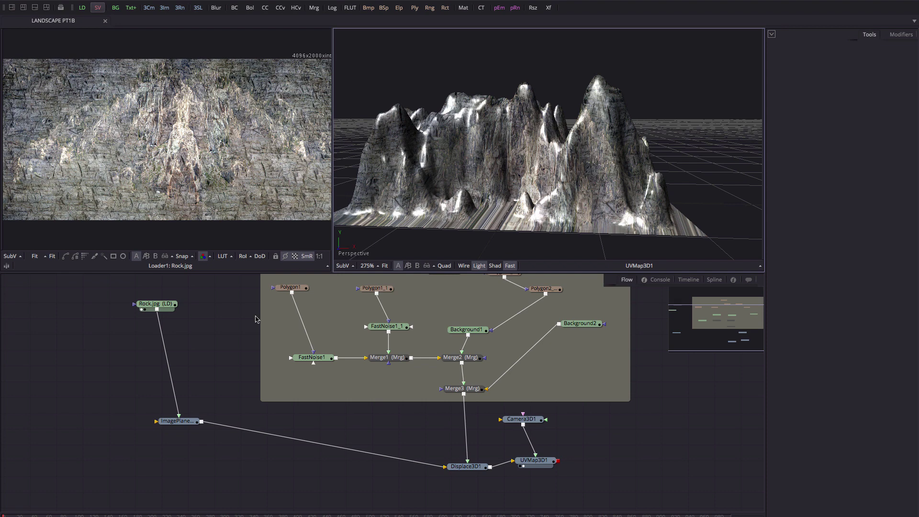
left_click(524, 420)
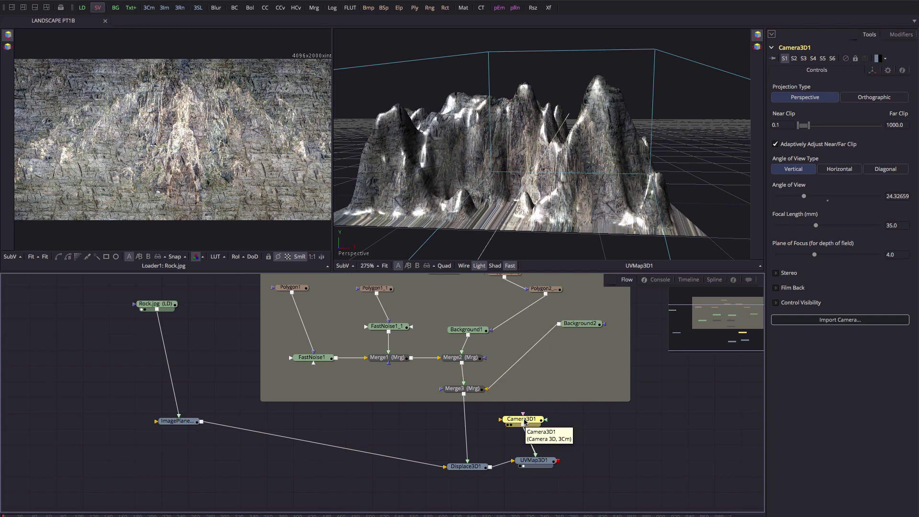
left_click(872, 70)
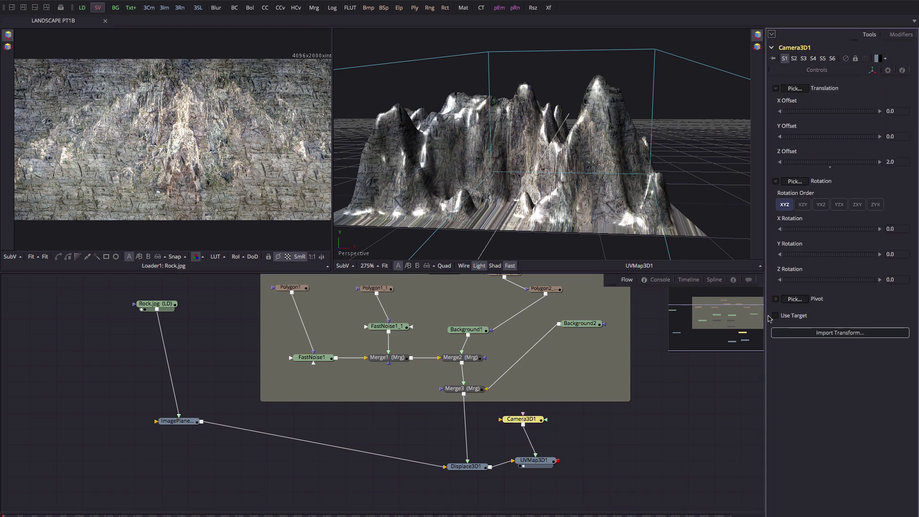
left_click(776, 299)
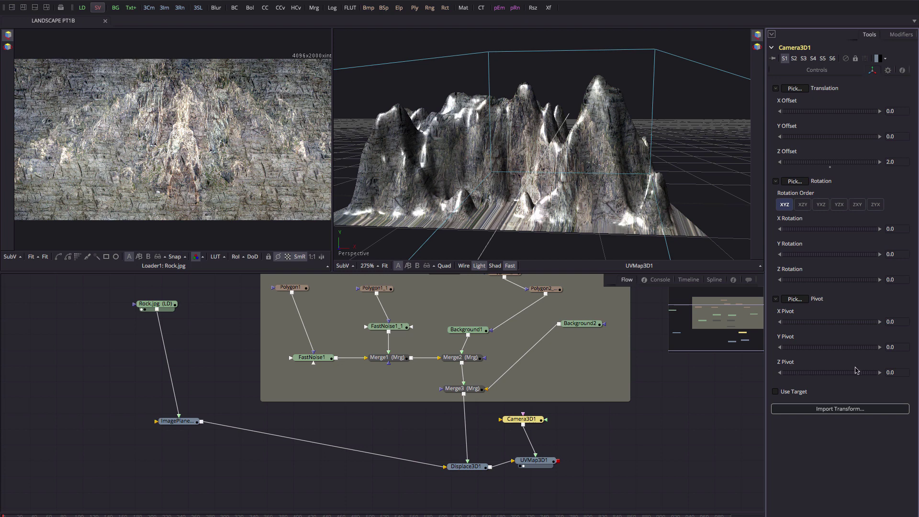
left_click(890, 372)
type("=")
key("Return")
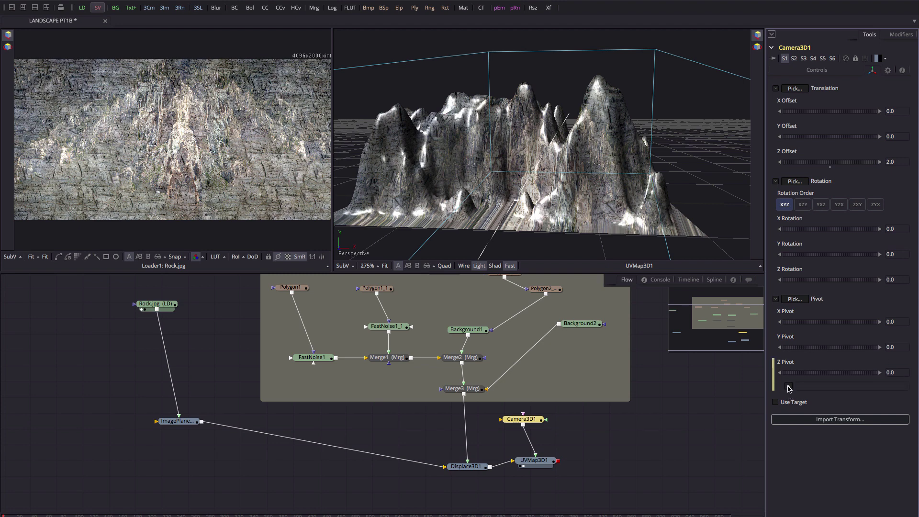
left_click_drag(788, 387, 832, 164)
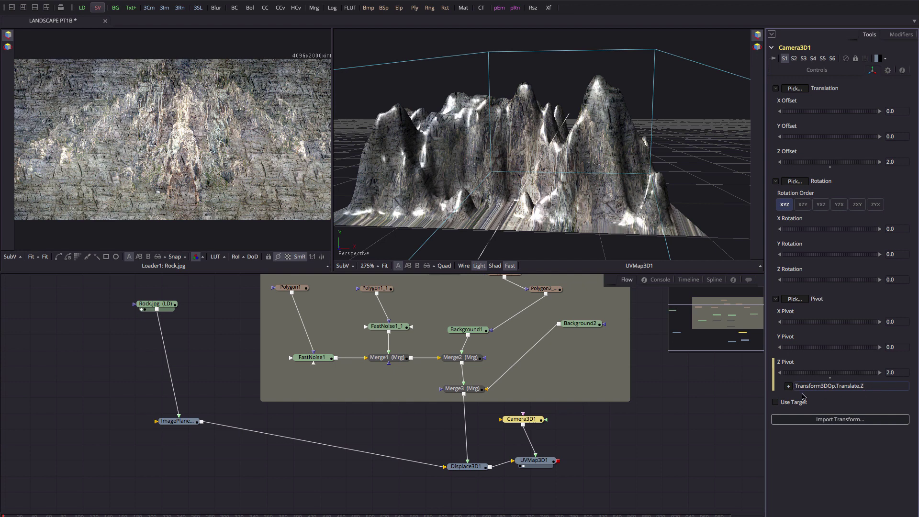
type("-")
key("Return")
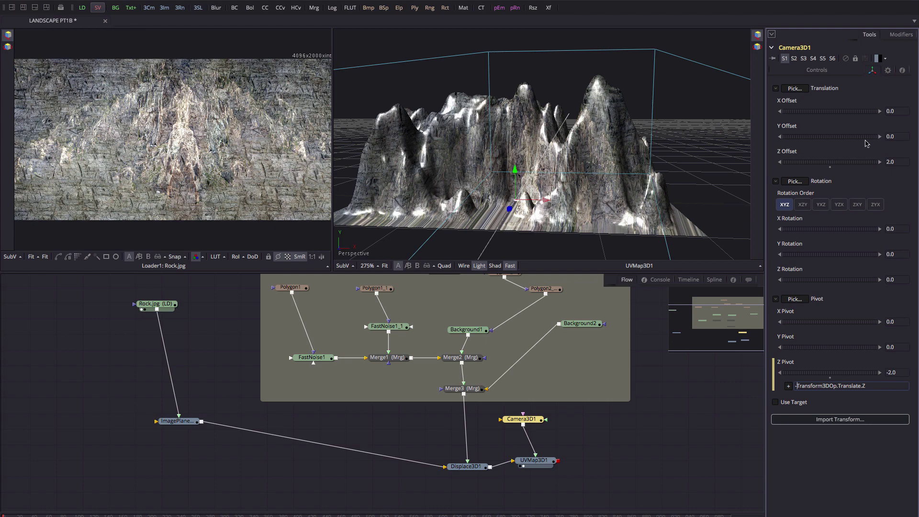
- Try a larger camera Z Offset with the linked pivot and reset the offset to 2
left_click_drag(824, 164, 834, 181)
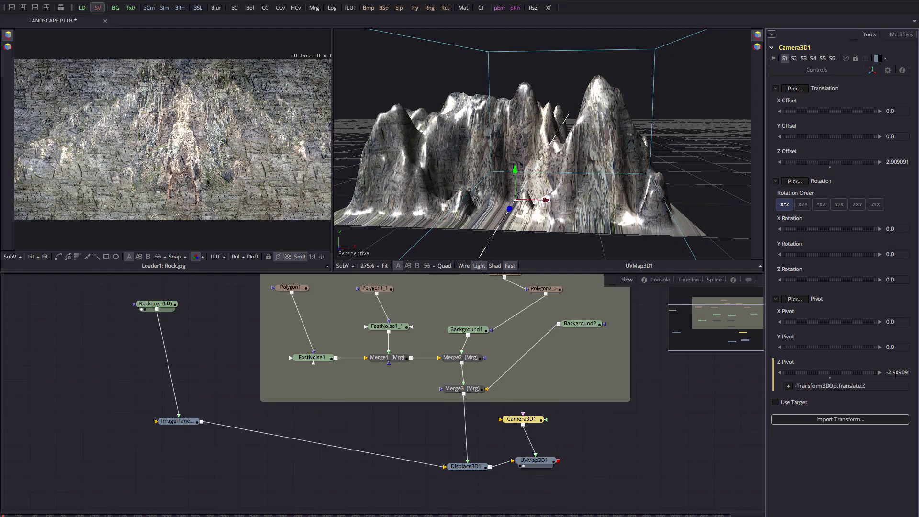
left_click(891, 162)
type("2")
key("Tab")
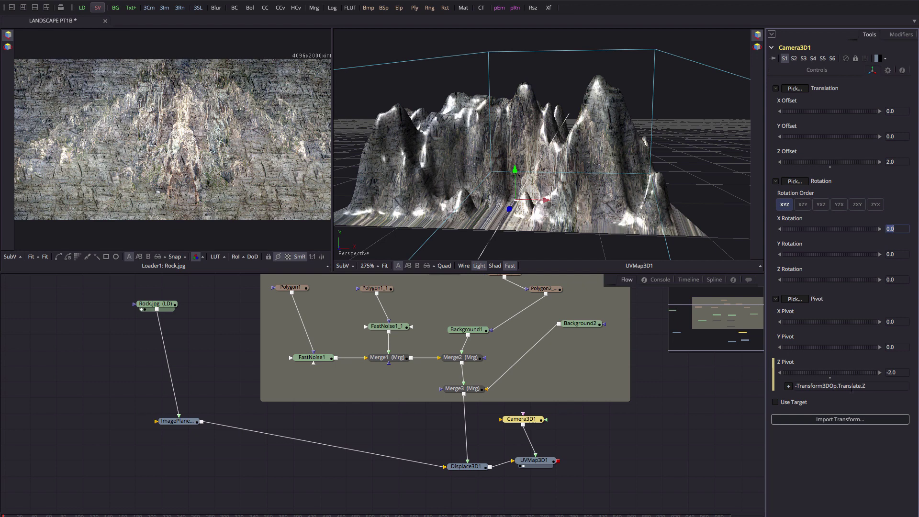
key("Tab")
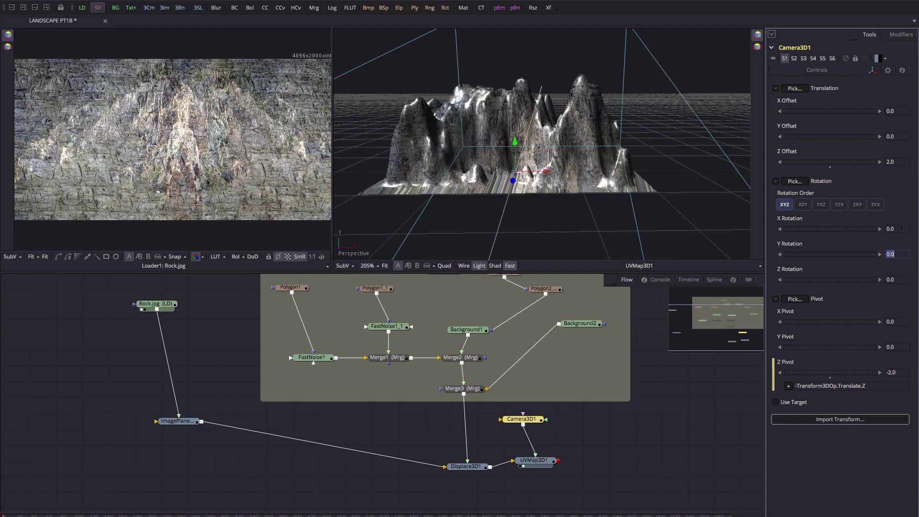
- Tilt the projection camera above the terrain, trying an X Rotation of -10 and settling on -30
left_click(890, 228)
type("-10")
key("Tab")
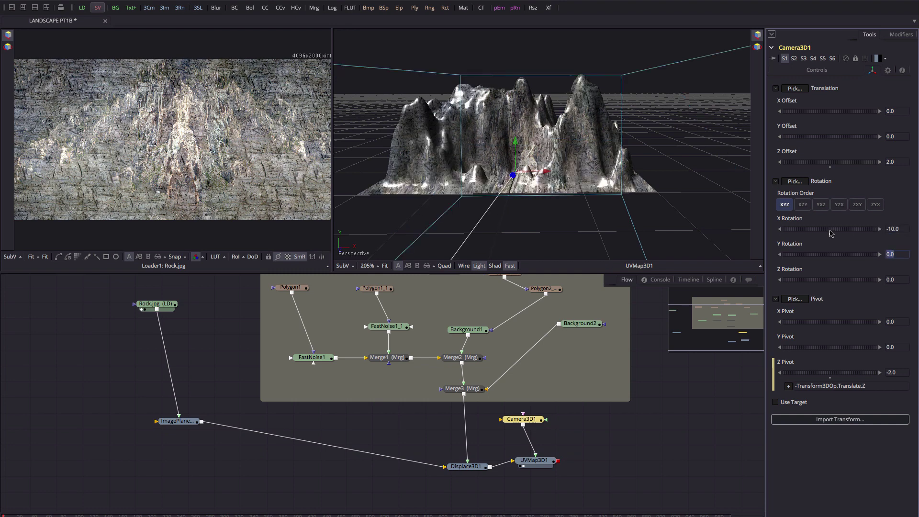
left_click_drag(830, 233, 827, 233)
left_click(915, 230)
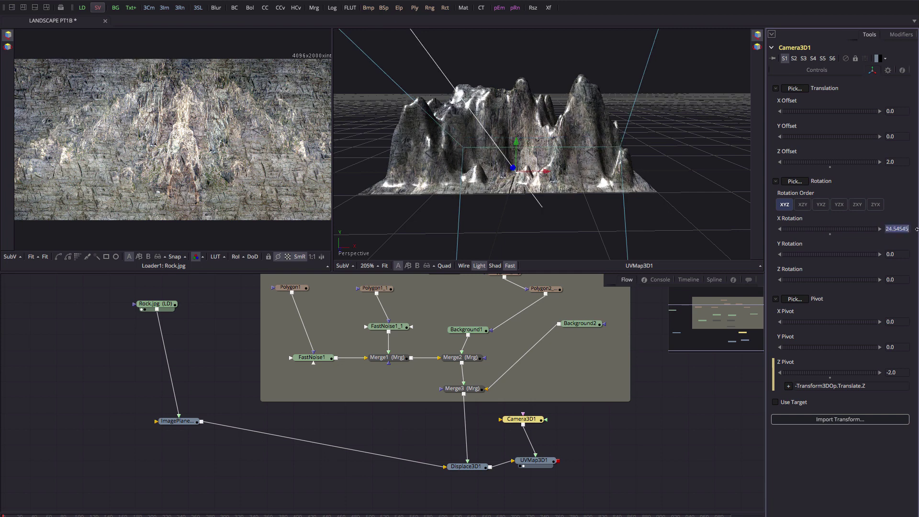
type("30")
key("Tab")
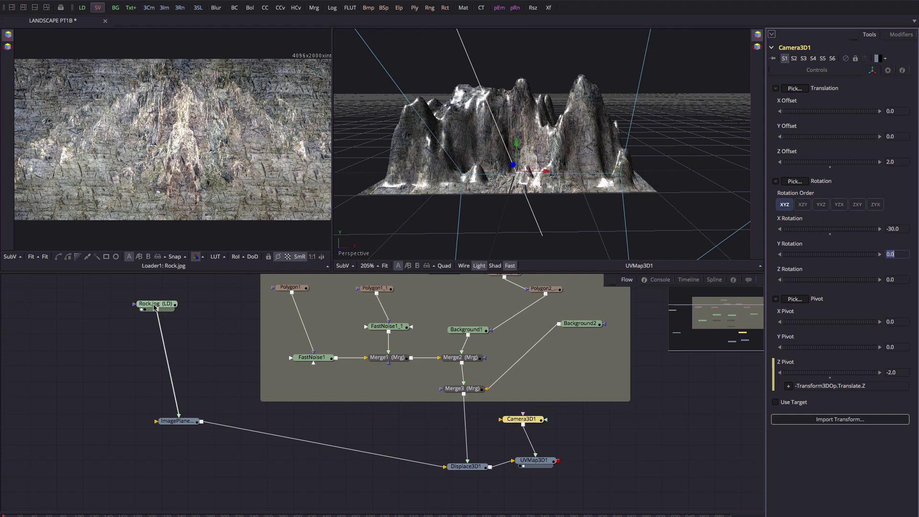
- Move the Rock.jpg Loader aside and insert a Blinn material node between it and the terrain's Image Plane
left_click_drag(154, 307, 67, 314)
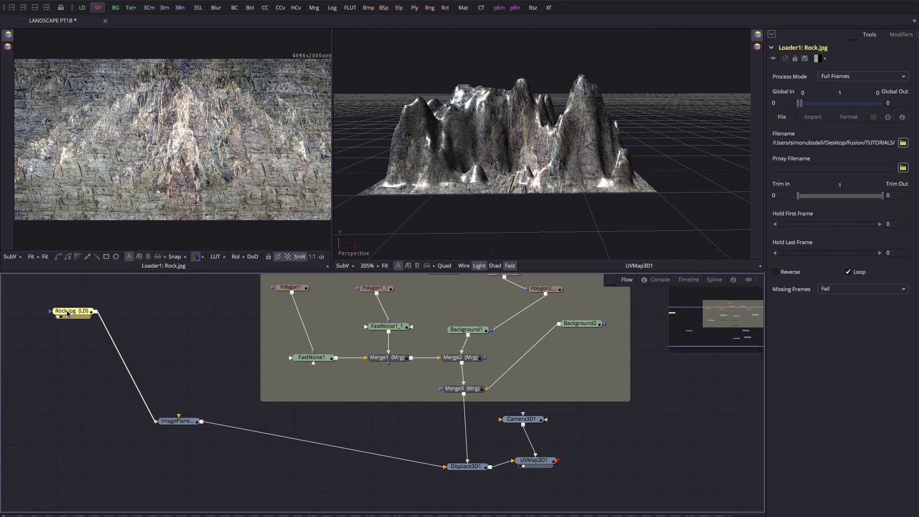
mouse_move(68, 313)
key("ctrl+space")
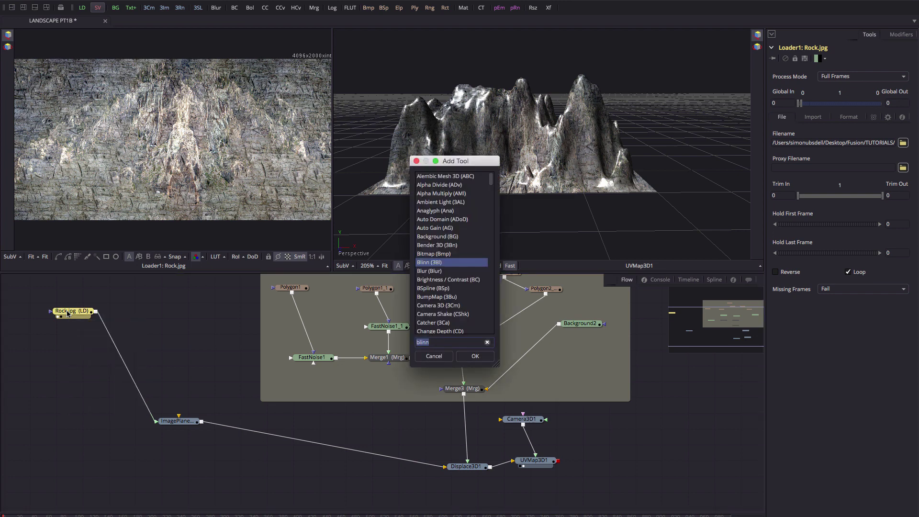
type("blin")
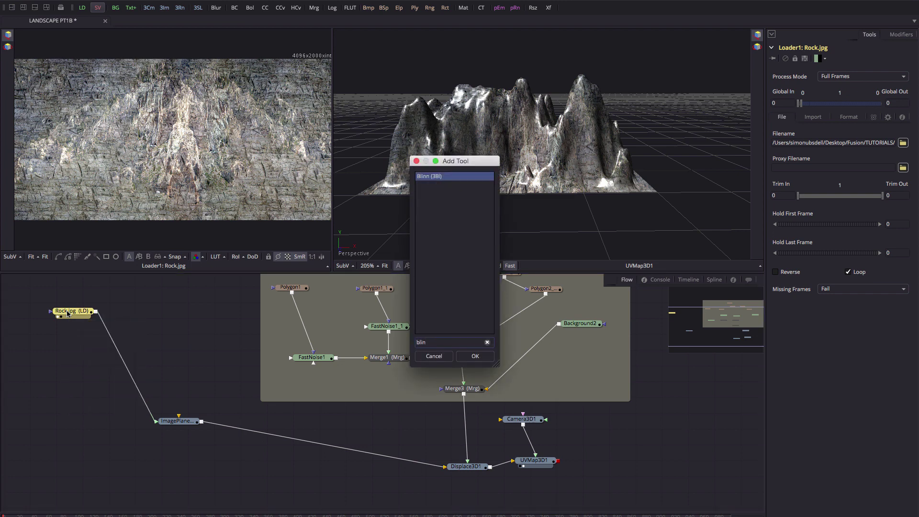
key("Return")
left_click_drag(123, 312, 125, 333)
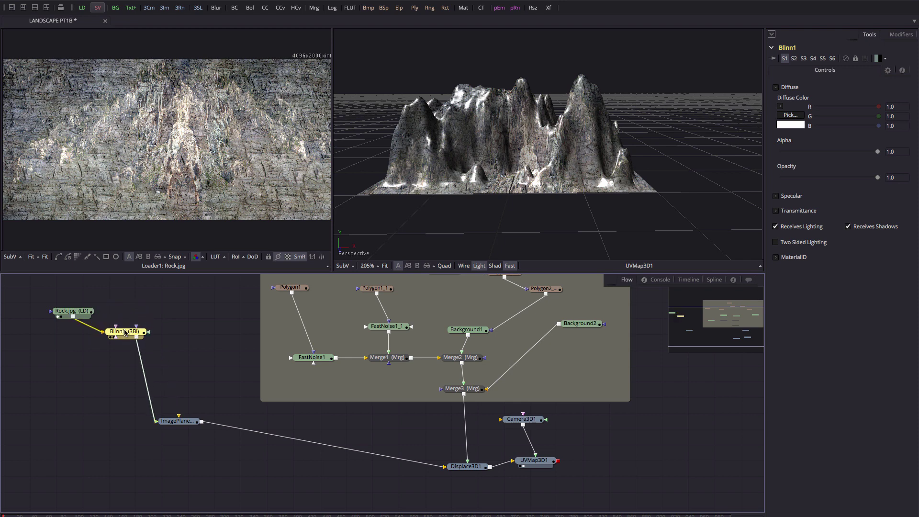
- Reduce the Blinn material's Specular Intensity to about 0.095
left_click(776, 197)
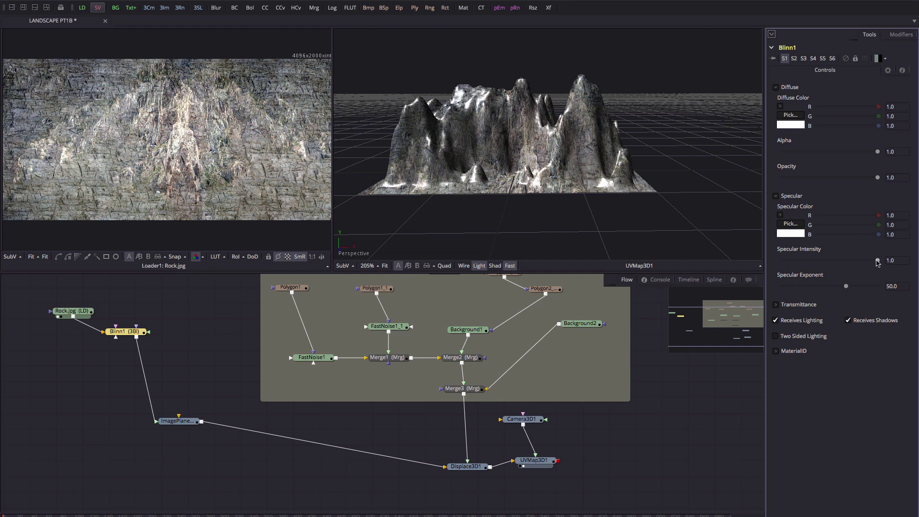
left_click_drag(876, 262, 838, 266)
left_click_drag(820, 270, 787, 271)
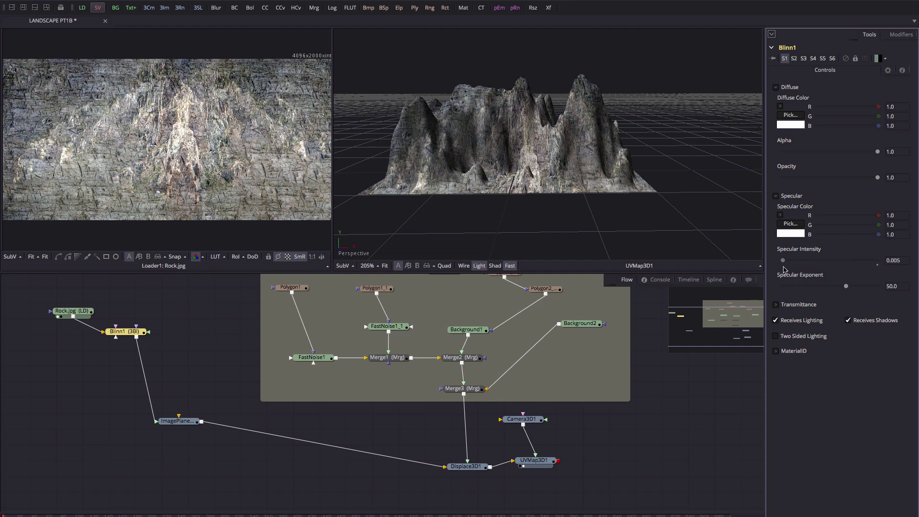
left_click_drag(787, 267, 791, 268)
- Add a second Loader node and load Sky.jpg from the TEXTURES folder
key("ctrl+space")
type("load")
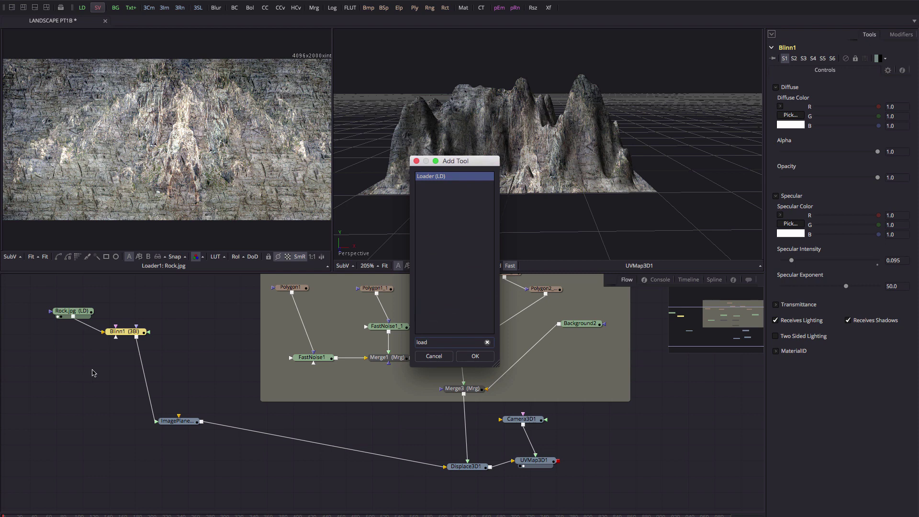
key("Return")
left_click(344, 98)
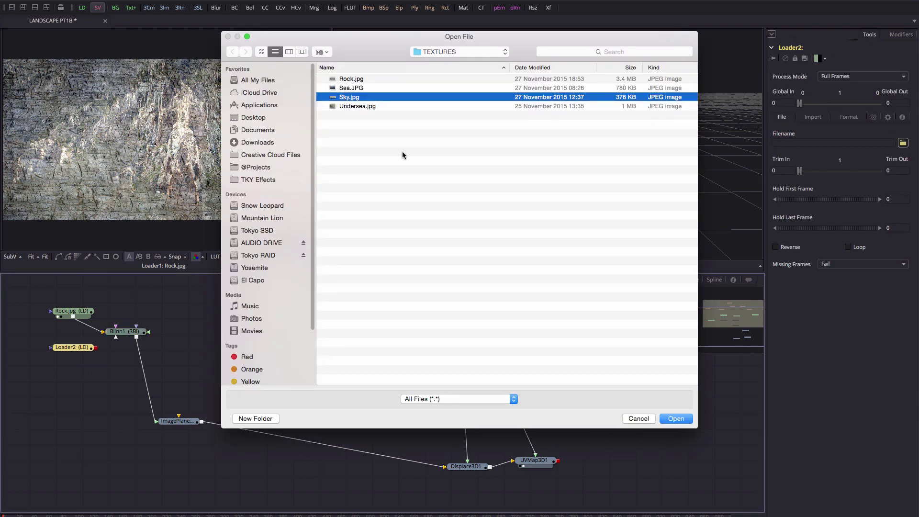
left_click(675, 419)
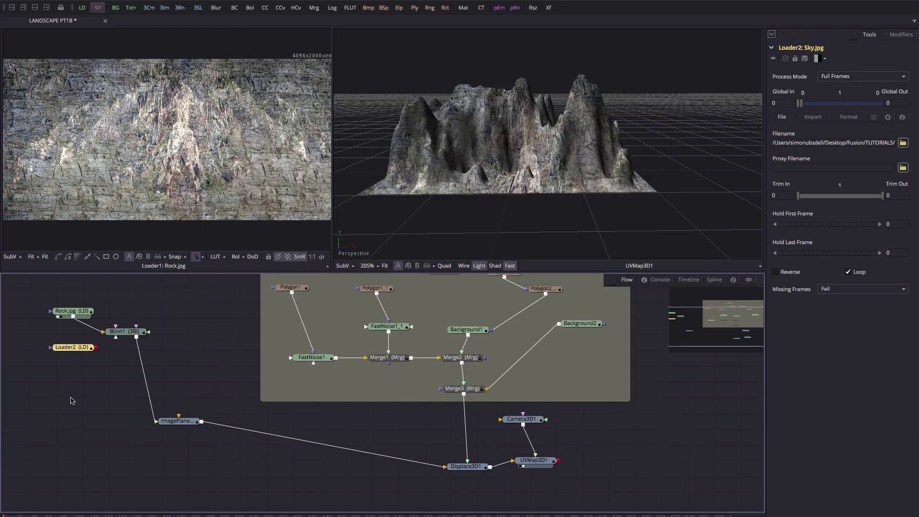
- Add an Image Plane 3D fed by the Sky.jpg Loader, show it in a viewer and space the two nodes apart
left_click_drag(80, 350, 81, 429)
key("ctrl+space")
type("image")
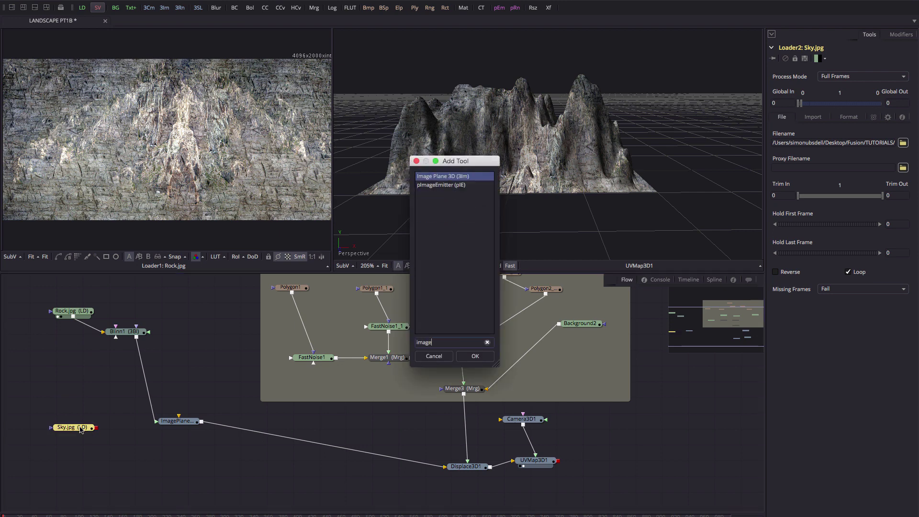
key("Return")
left_click_drag(120, 424, 197, 211)
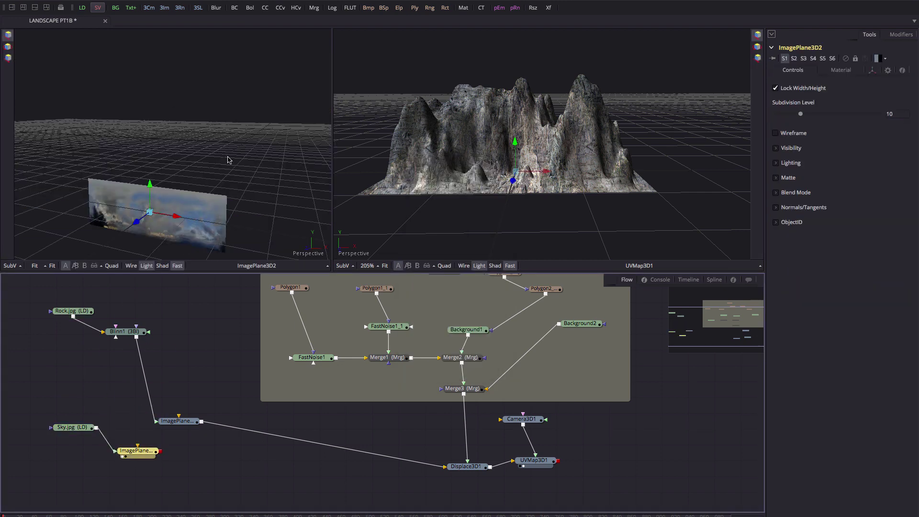
left_click_drag(87, 425, 75, 436)
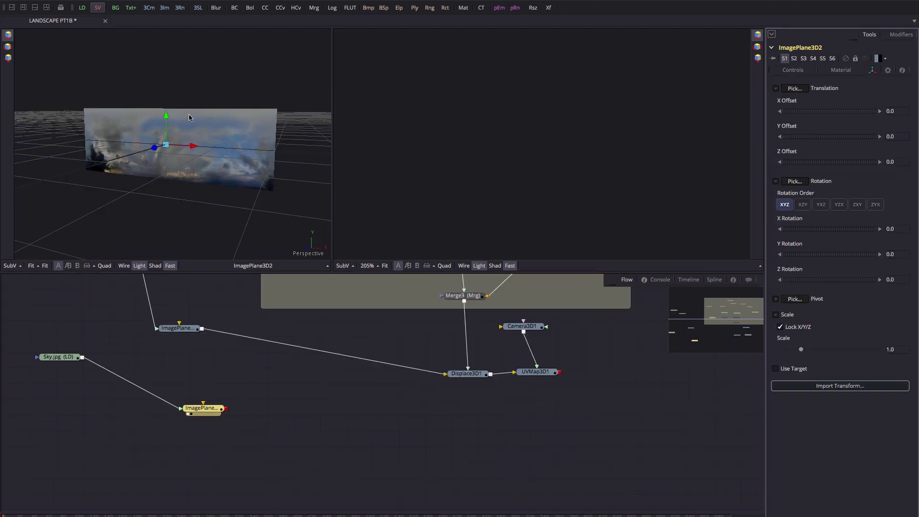
- Raise the sky plane to a Y Offset of about 0.173 and drive its Y Pivot with the expression -Transform3DOp.Translate.Y
left_click_drag(166, 117, 165, 83)
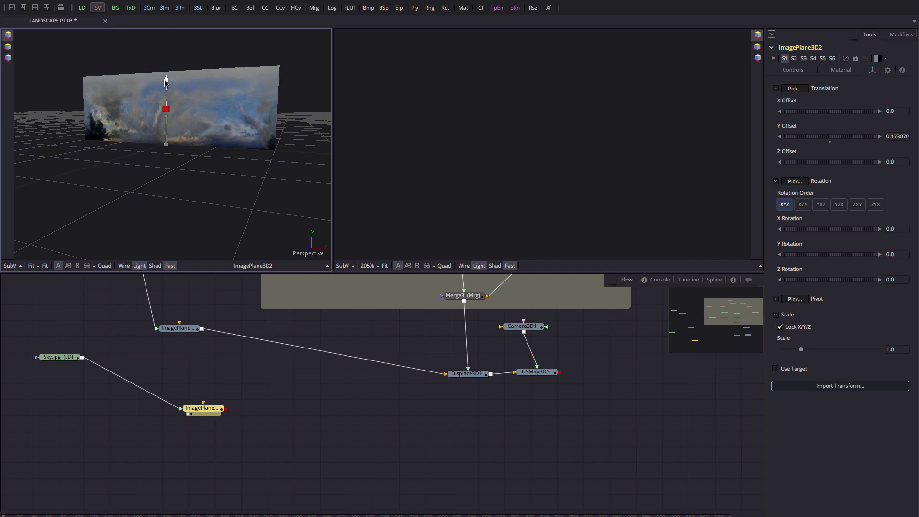
left_click_drag(165, 82, 165, 82)
left_click(775, 299)
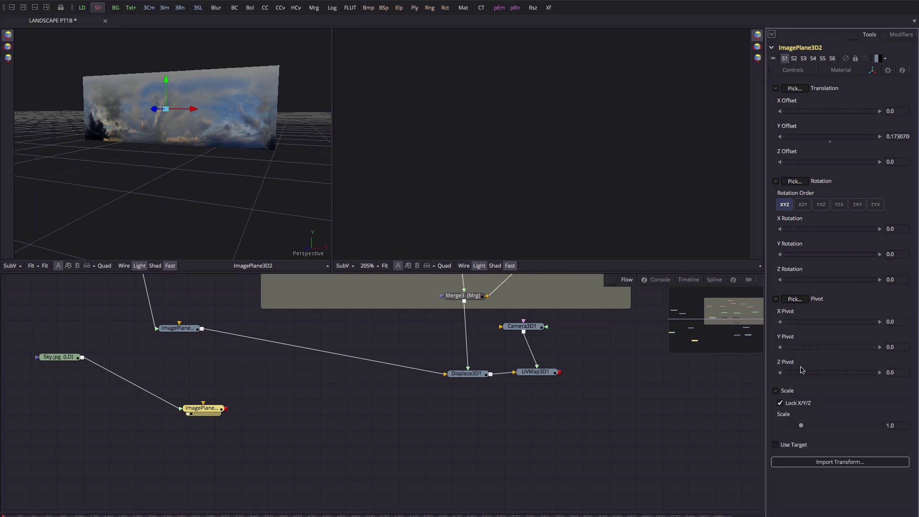
left_click(900, 347)
key("Return")
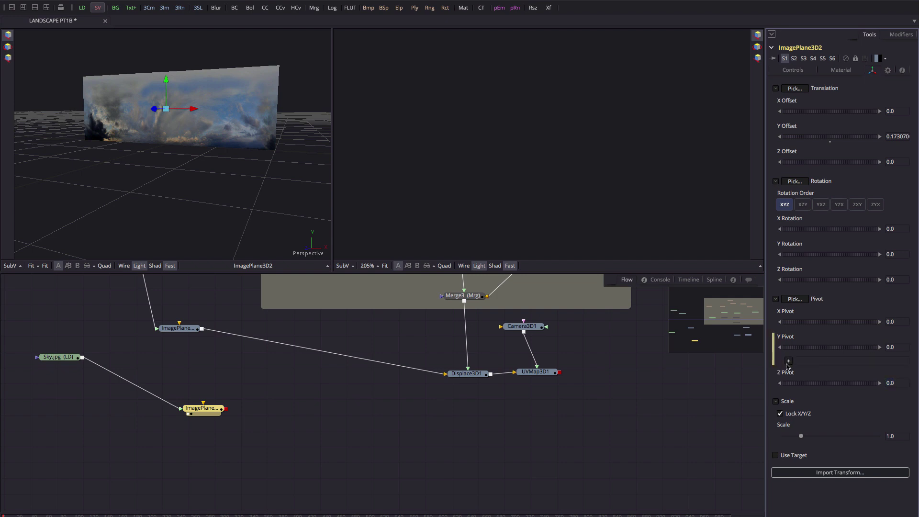
left_click_drag(789, 364, 840, 140)
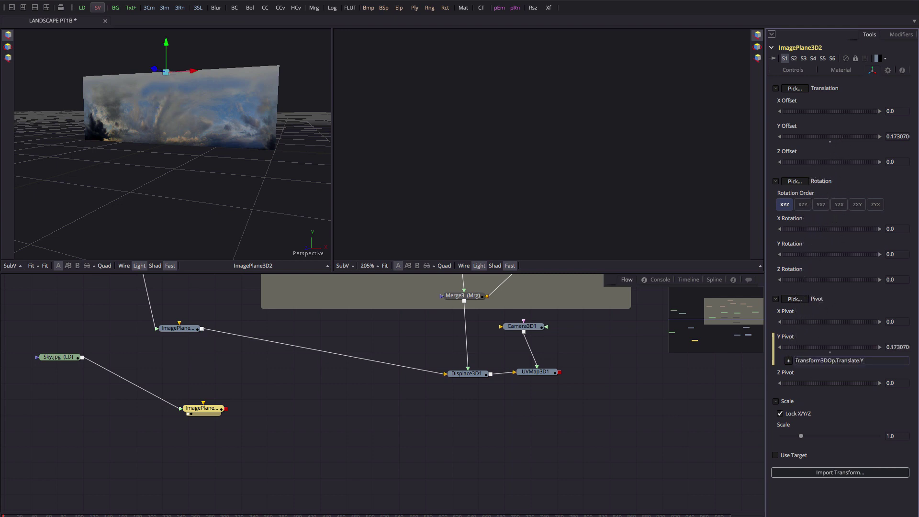
type("-")
key("Tab")
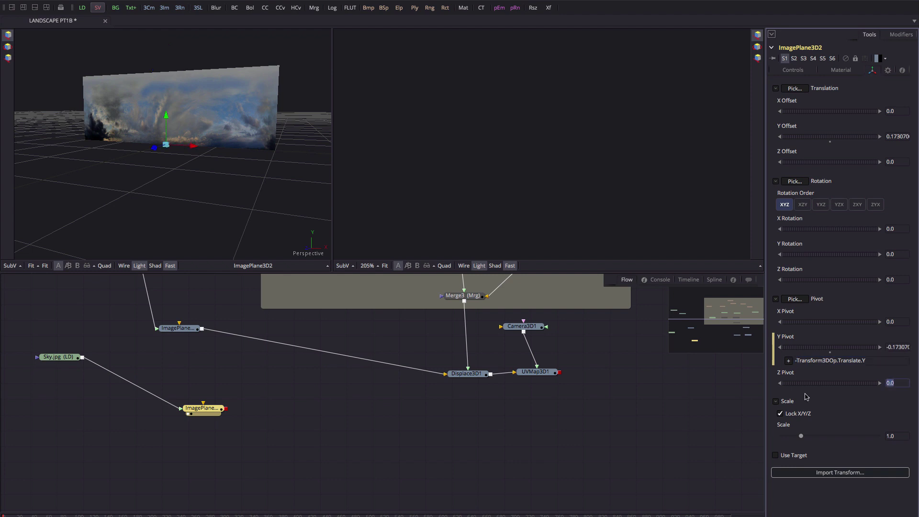
- Set the sky plane's Scale to 20
left_click_drag(800, 435, 812, 438)
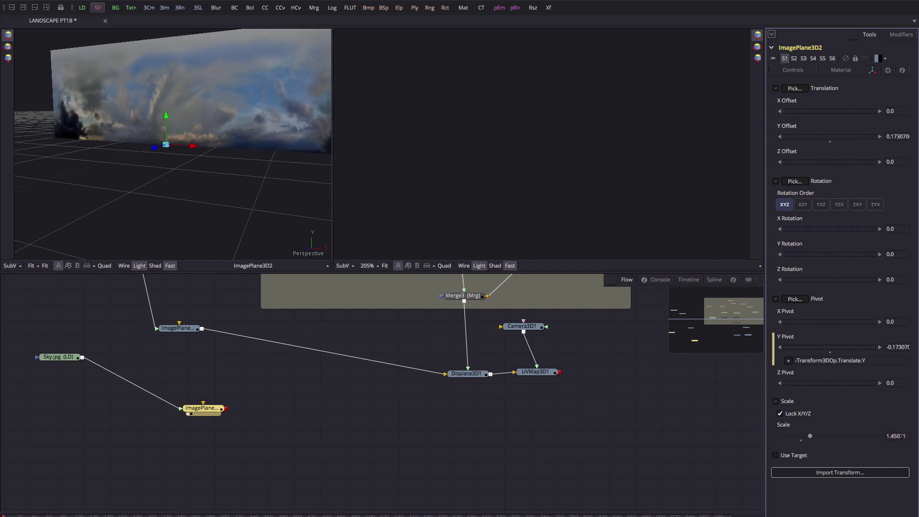
left_click(895, 435)
type("200")
key("Return")
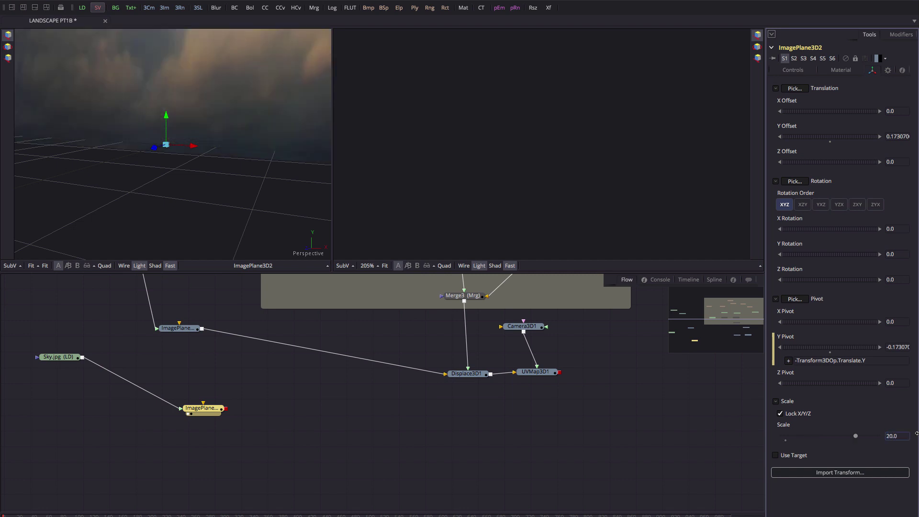
- Show UVMap3D1 in the second viewer, combine it with the sky plane in a Merge 3D, and view the merge
left_click(204, 153)
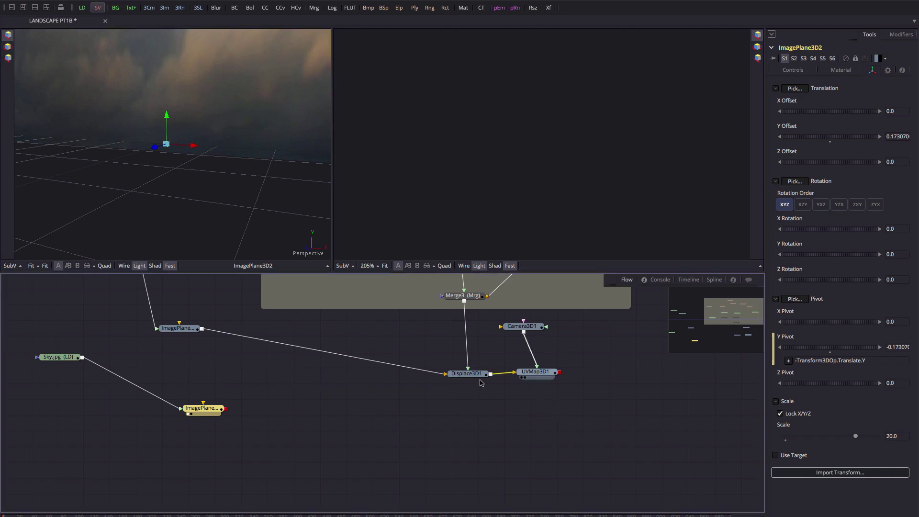
left_click(524, 377)
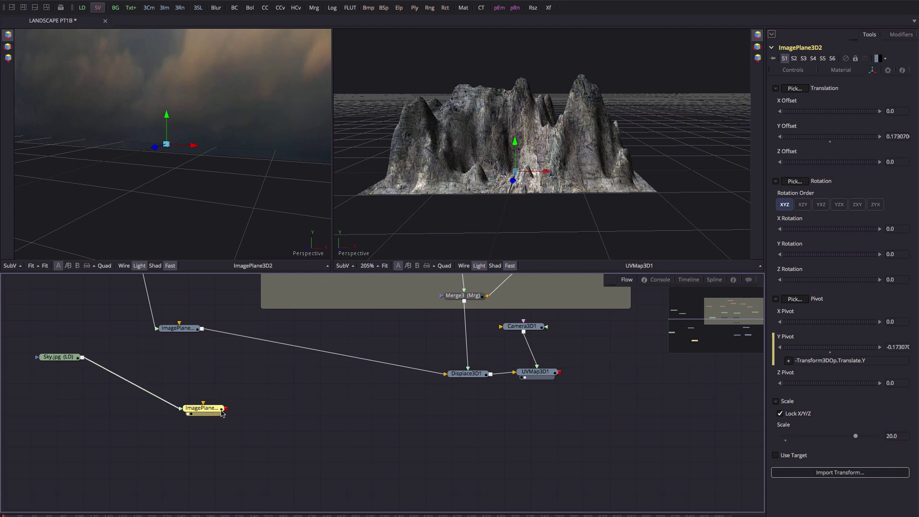
left_click_drag(225, 411, 560, 376)
left_click_drag(536, 404, 604, 402)
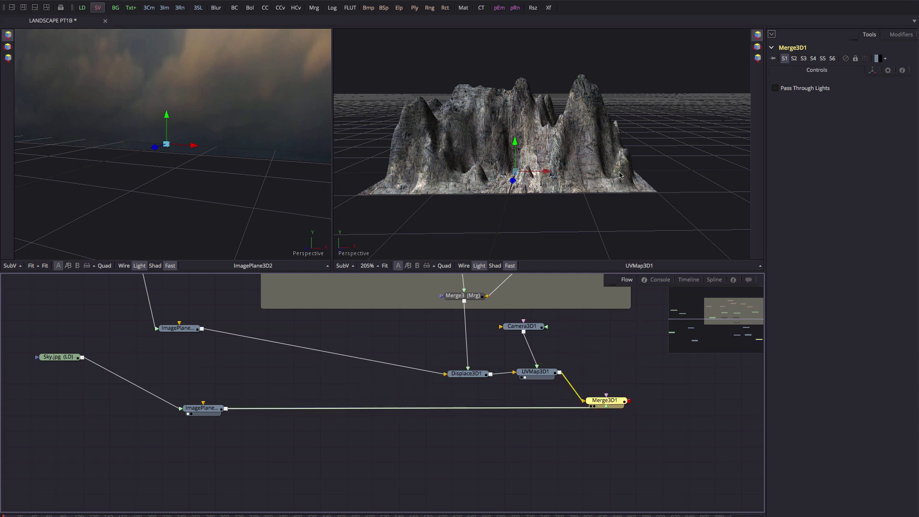
key("2")
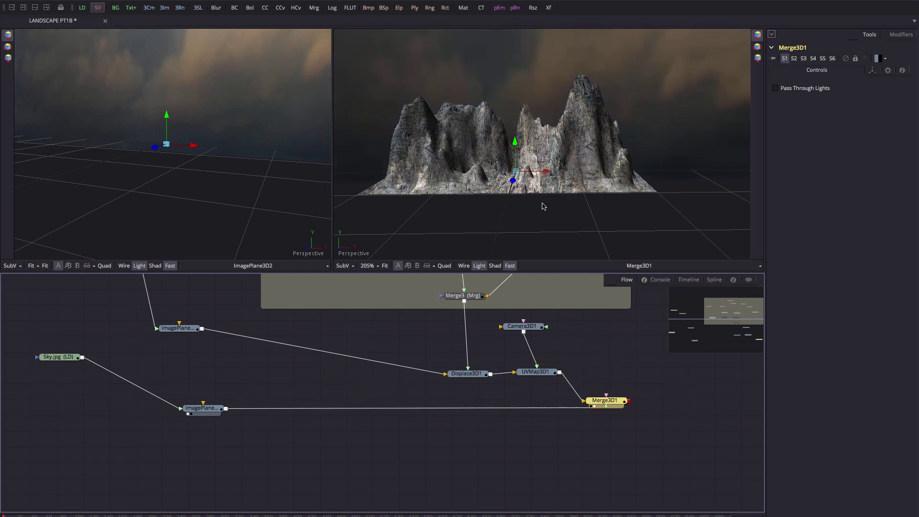
- Push the sky plane behind the terrain by setting its Z Offset to -10
left_click(573, 101)
scroll(565, 149, "down", 6)
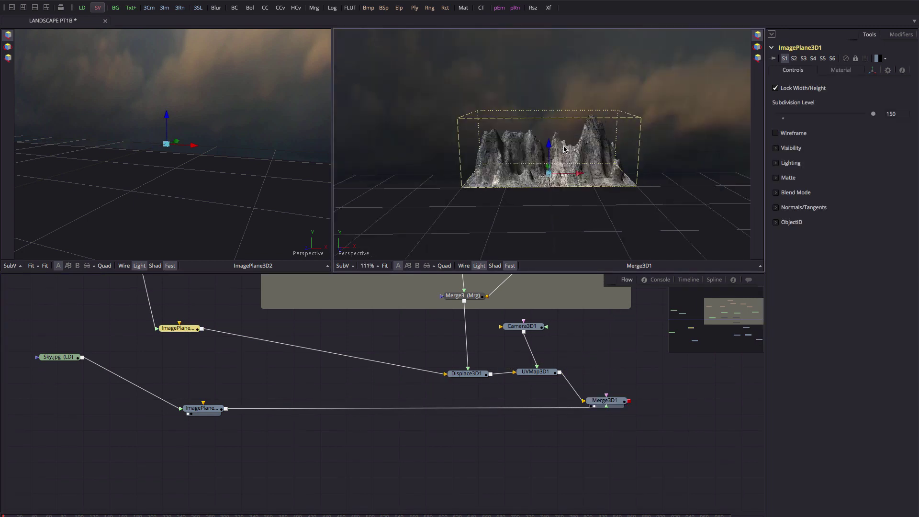
scroll(564, 149, "down", 6)
left_click(201, 408)
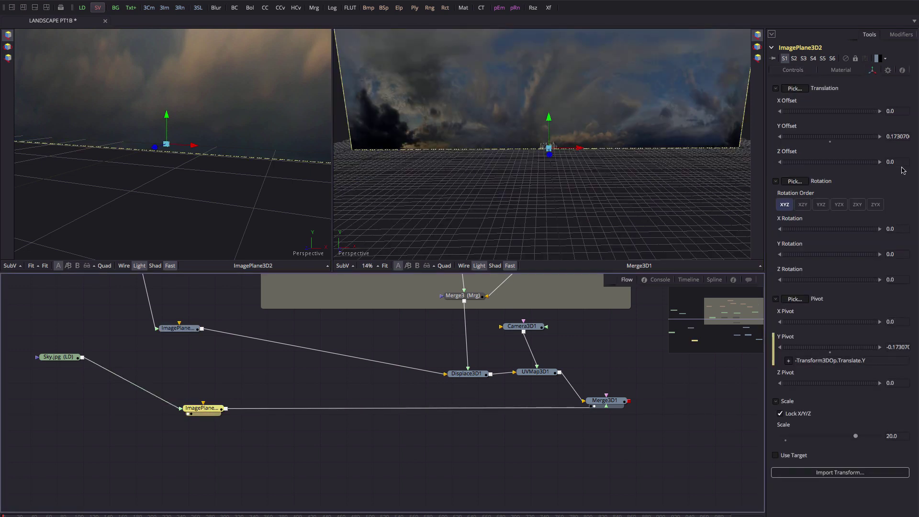
left_click(890, 162)
type("-1")
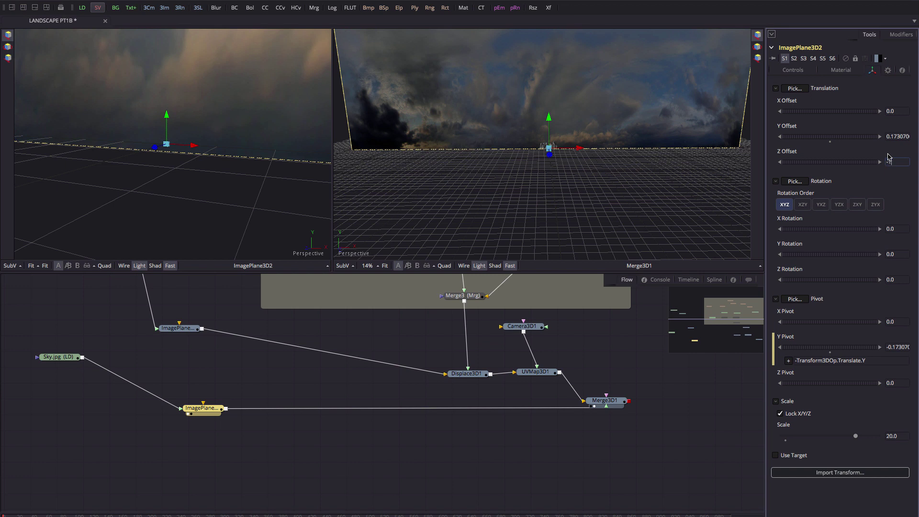
type("0")
key("Tab")
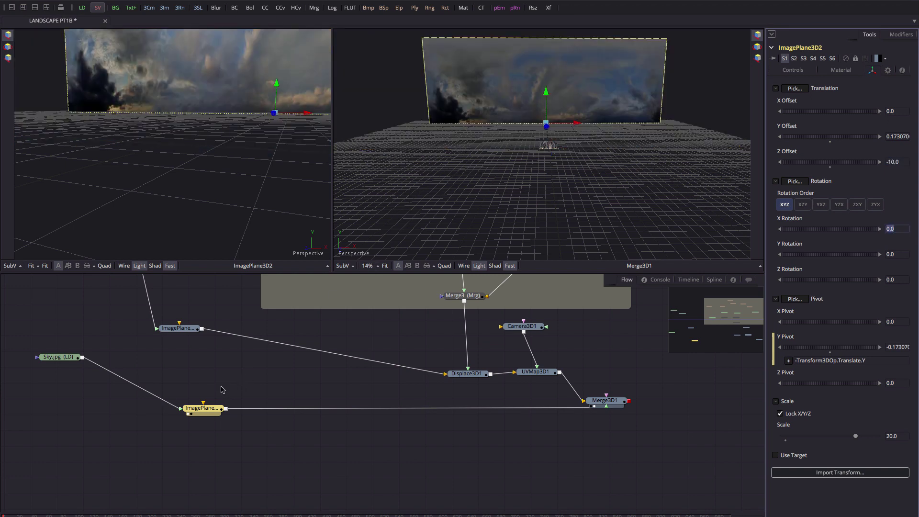
- Insert a Bender 3D node between the sky Image Plane and the Merge 3D
left_click(203, 410)
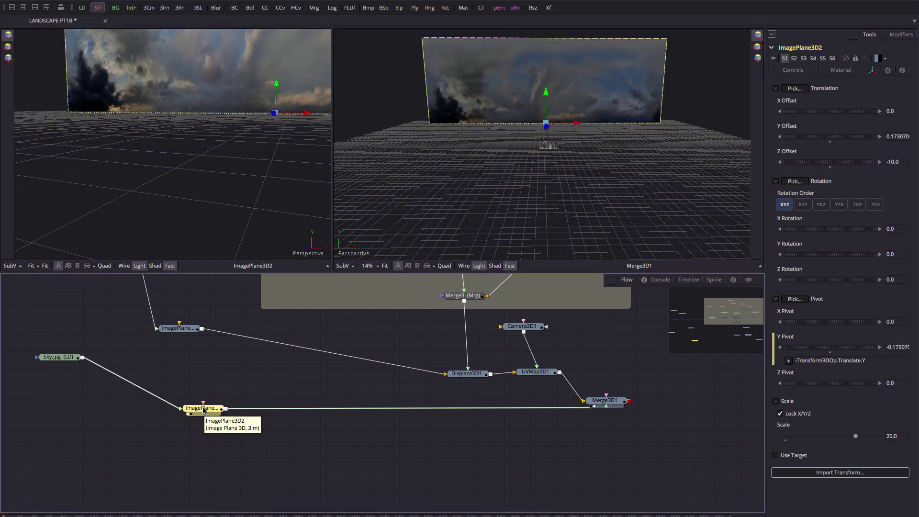
key("ctrl+space")
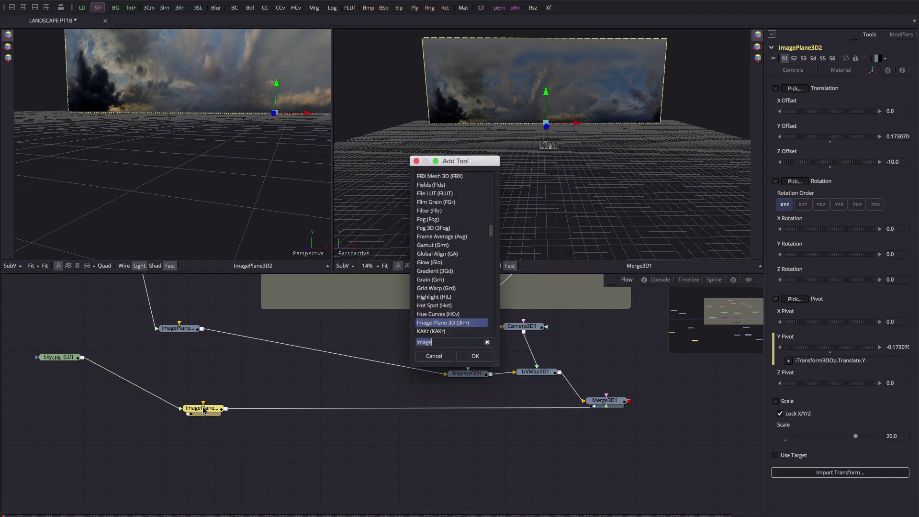
type("bende")
key("Return")
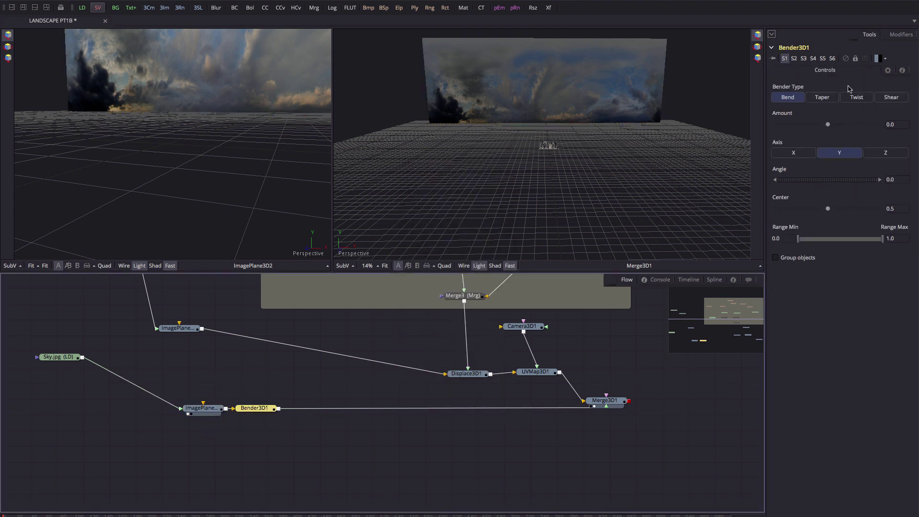
- Curve the sky backdrop by bending it on the X axis with an Angle of 90 and an Amount of about 0.43
left_click(792, 153)
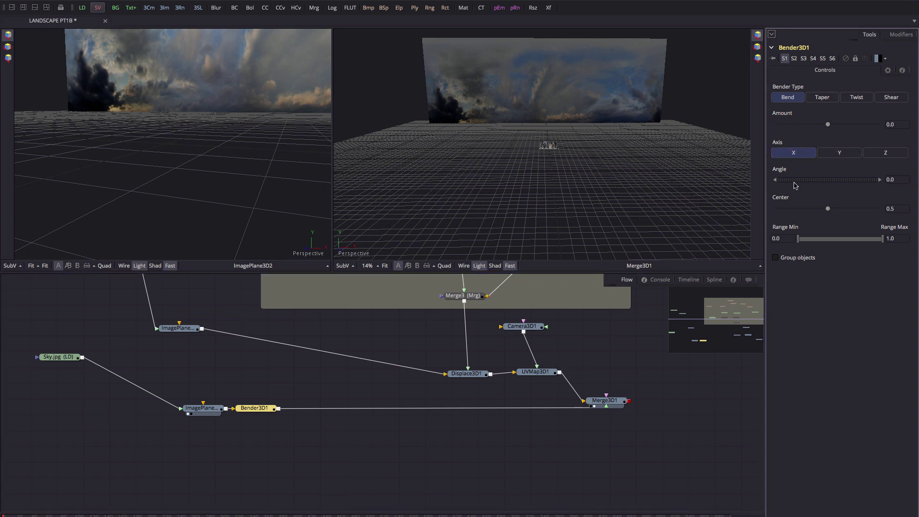
left_click(902, 179)
key("Tab")
left_click(828, 125)
left_click_drag(828, 126, 849, 127)
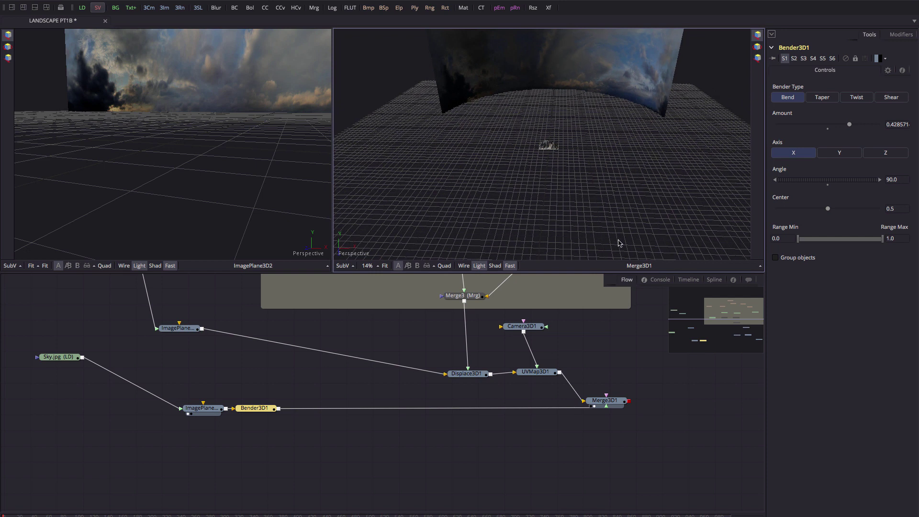
- Turn off Affected by Lights in the sky plane's Lighting options
left_click(198, 410)
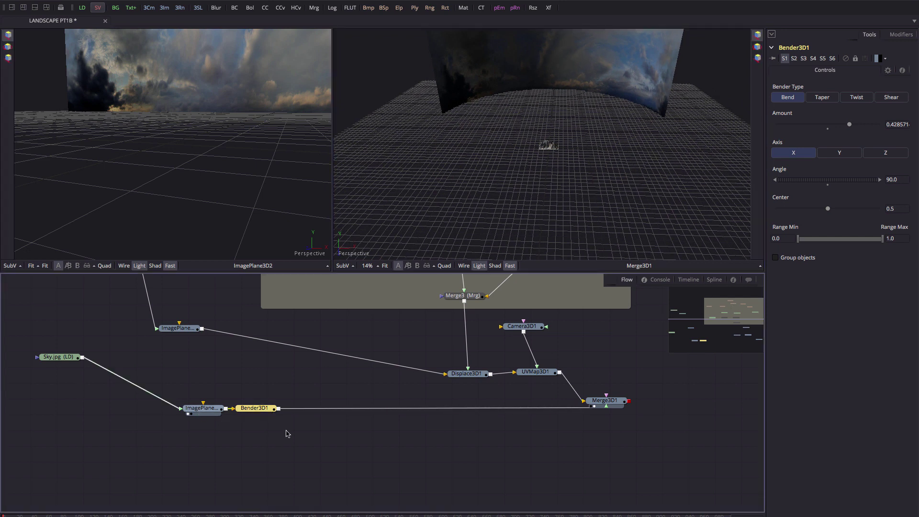
left_click(794, 70)
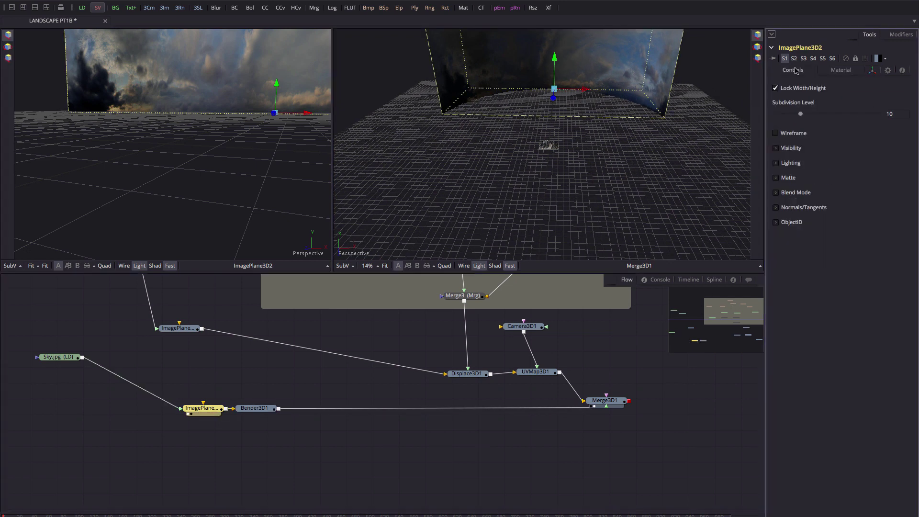
left_click(776, 163)
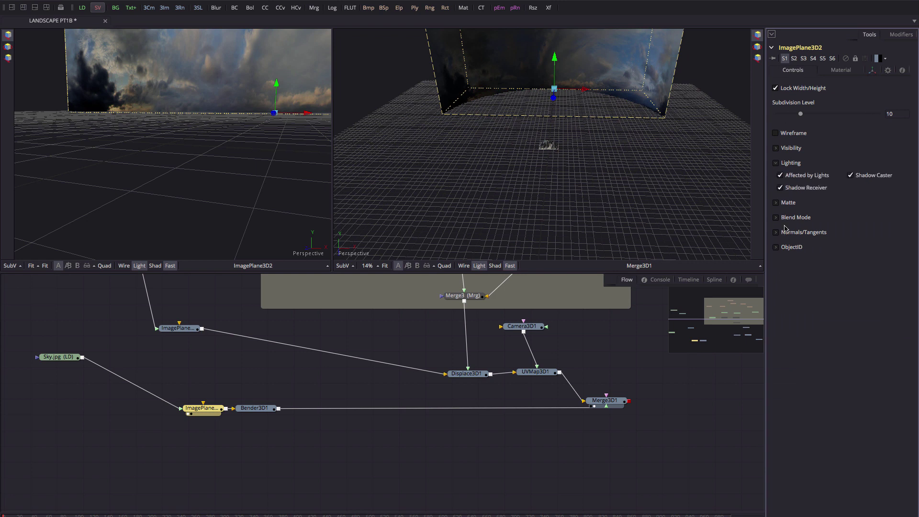
left_click(779, 176)
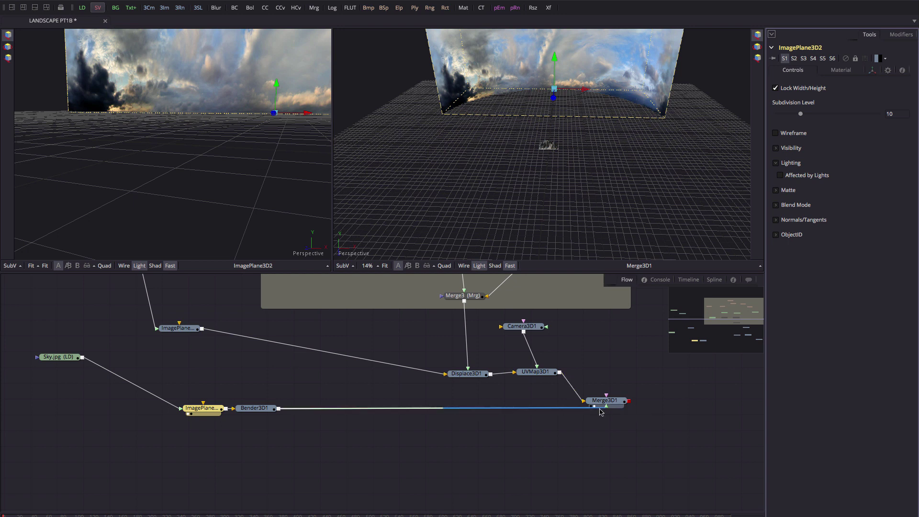
- Merge a new Camera 3D into Merge3D1 and arrange the camera node below the merge
left_click_drag(597, 401, 600, 413)
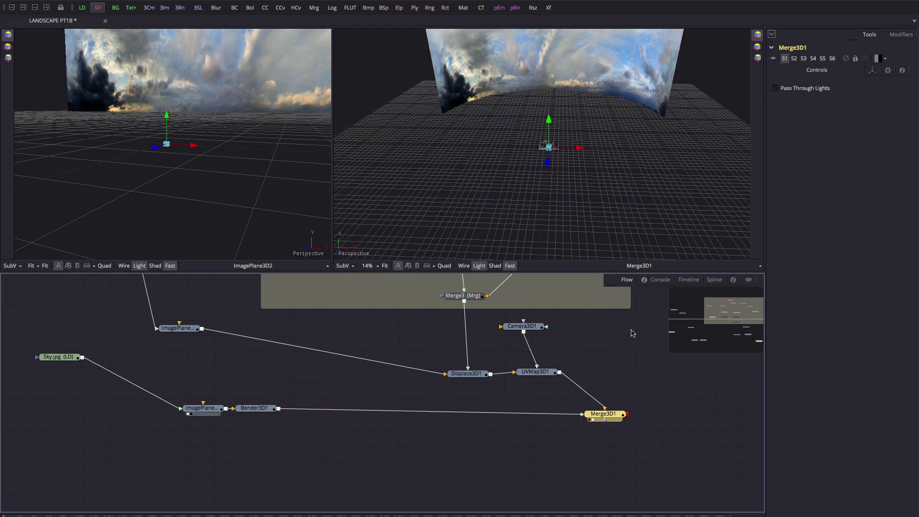
left_click(611, 414)
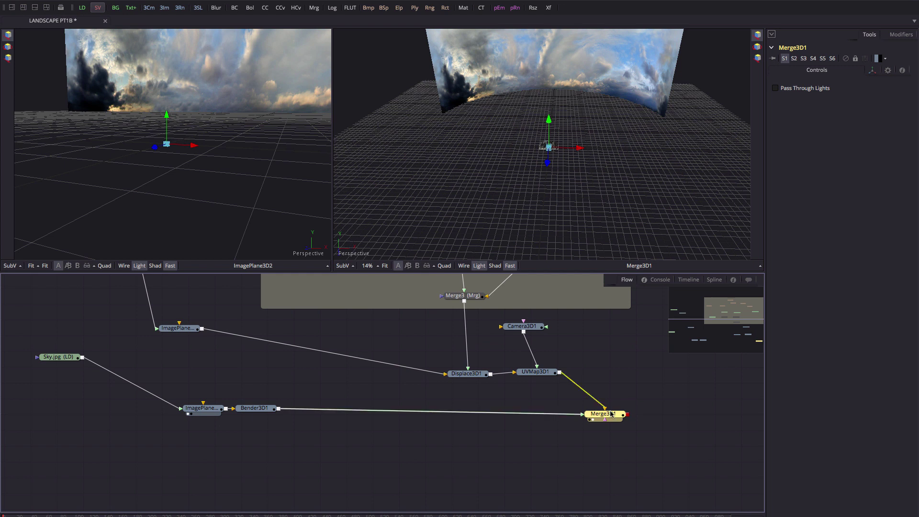
key("shift+space")
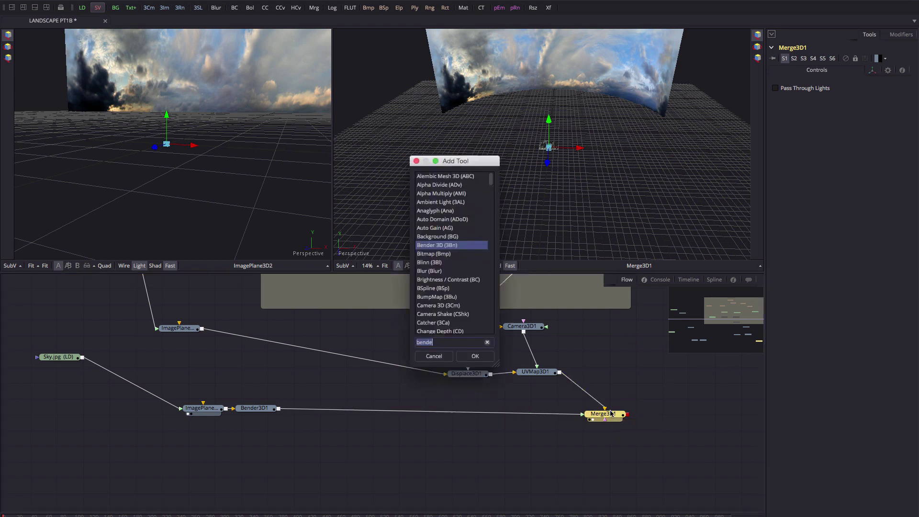
type("cam")
key("Return")
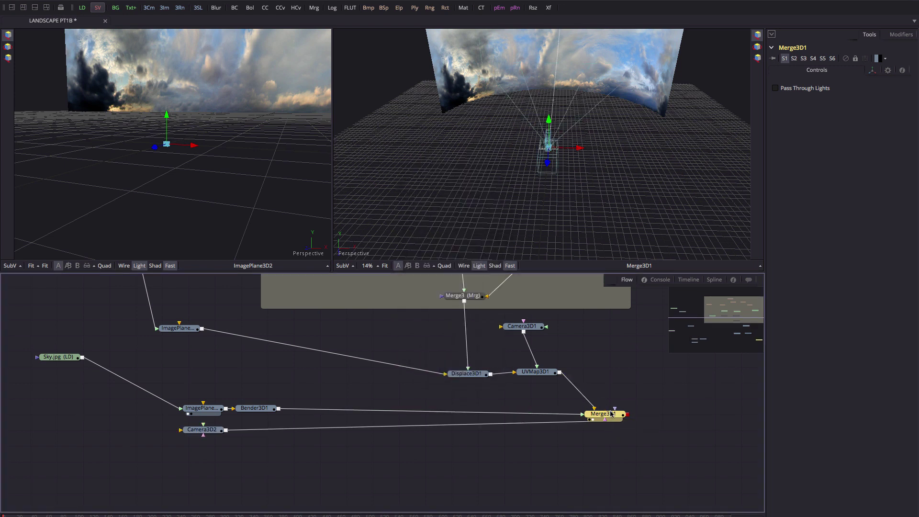
left_click_drag(601, 456, 591, 455)
- Add a Renderer 3D after Merge3D1 and show its output in the second viewer
left_click(607, 414)
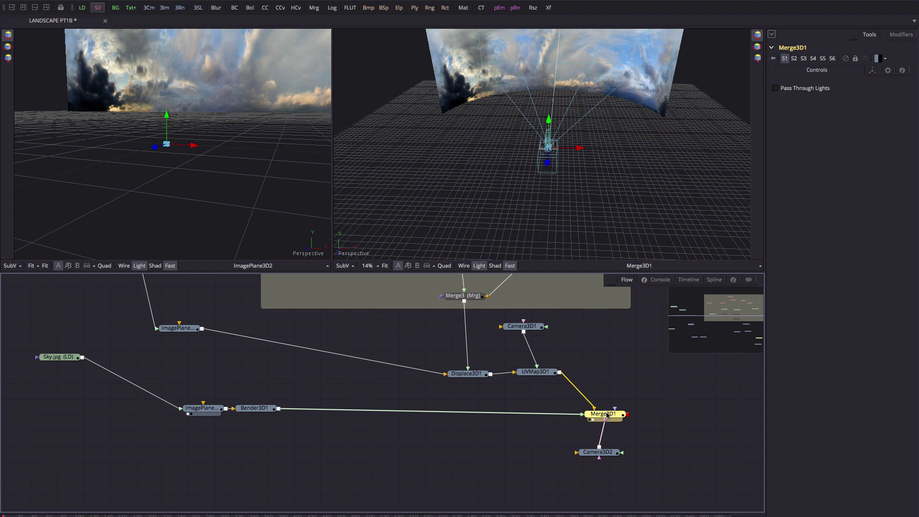
key("ctrl+space")
type("rend")
key("Return")
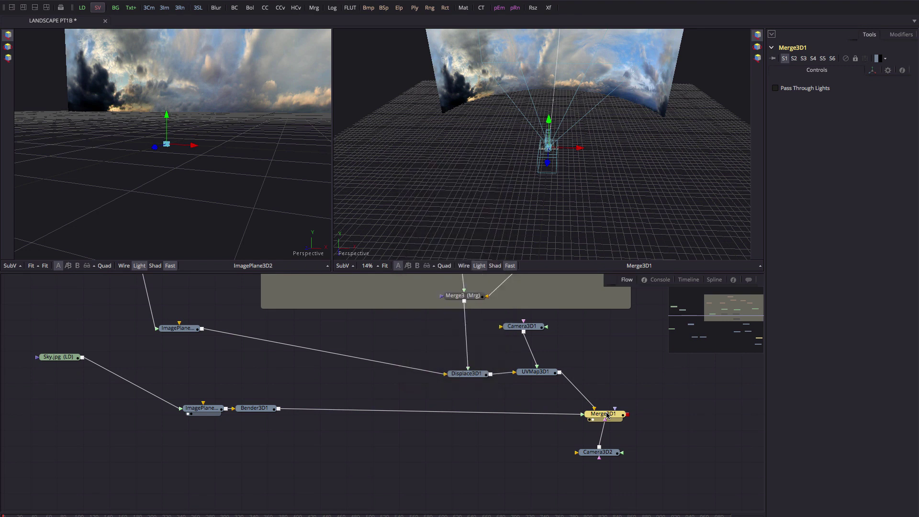
left_click_drag(656, 414, 633, 139)
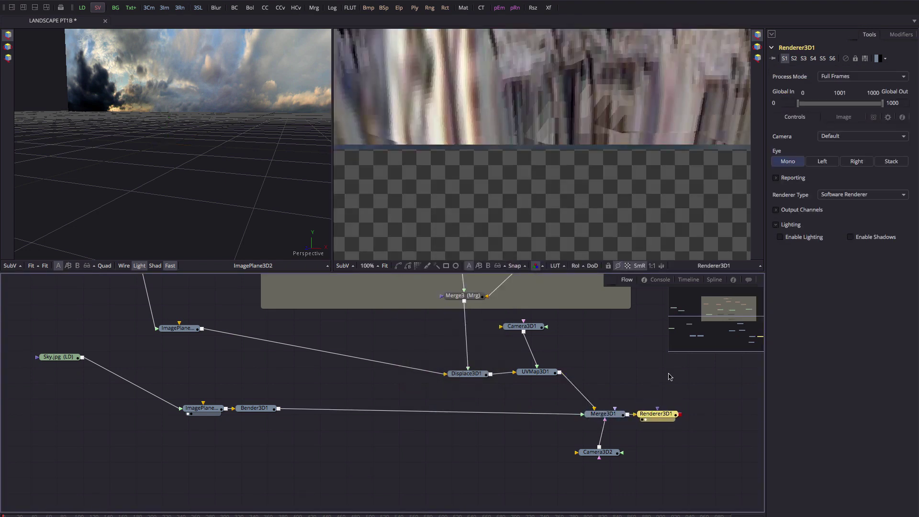
- Link Camera3D2's Z Pivot to its own Z Offset with the expression Transform3DOp.Translate.Z
left_click(601, 453)
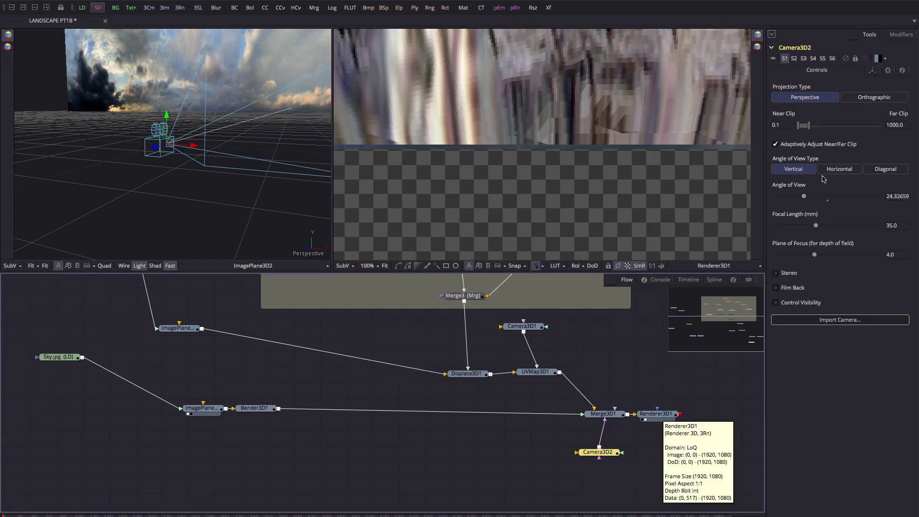
left_click(655, 414)
left_click(598, 452)
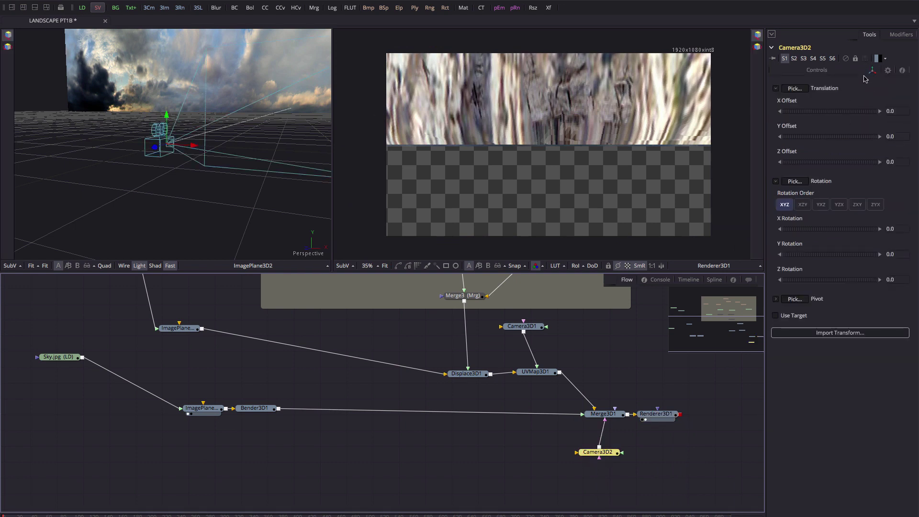
left_click(776, 299)
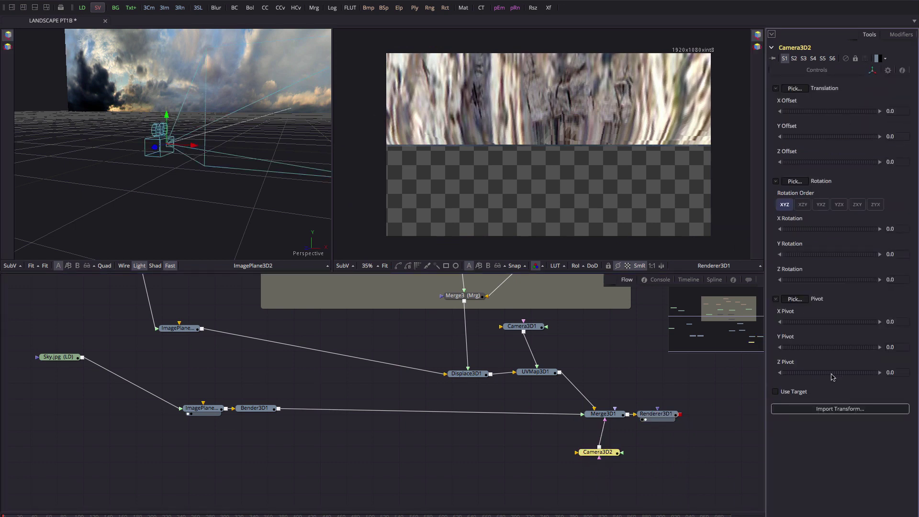
left_click_drag(900, 371, 884, 371)
key("Return")
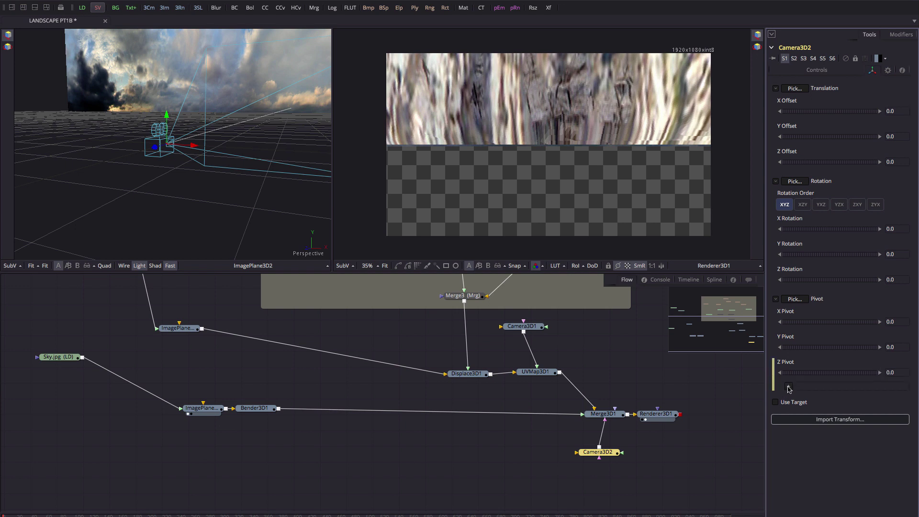
left_click_drag(789, 386, 833, 163)
left_click(795, 386)
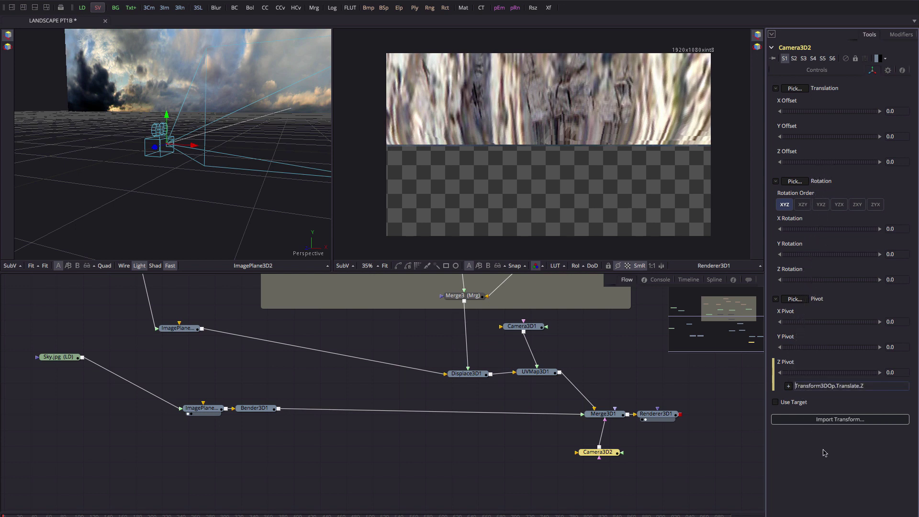
- Negate the camera's Z Pivot expression to -Transform3DOp.Translate.Z and set the Z Offset to 1.5
type("-")
key("Return")
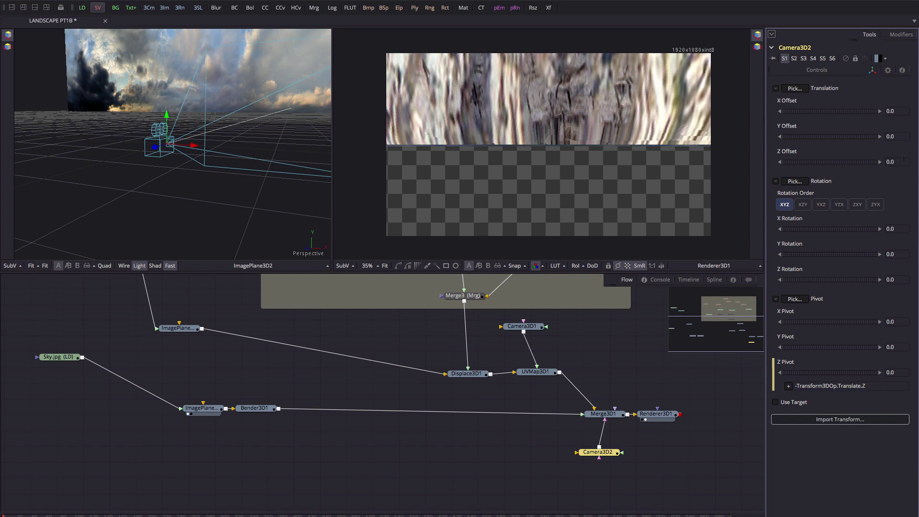
left_click(904, 159)
key("Tab")
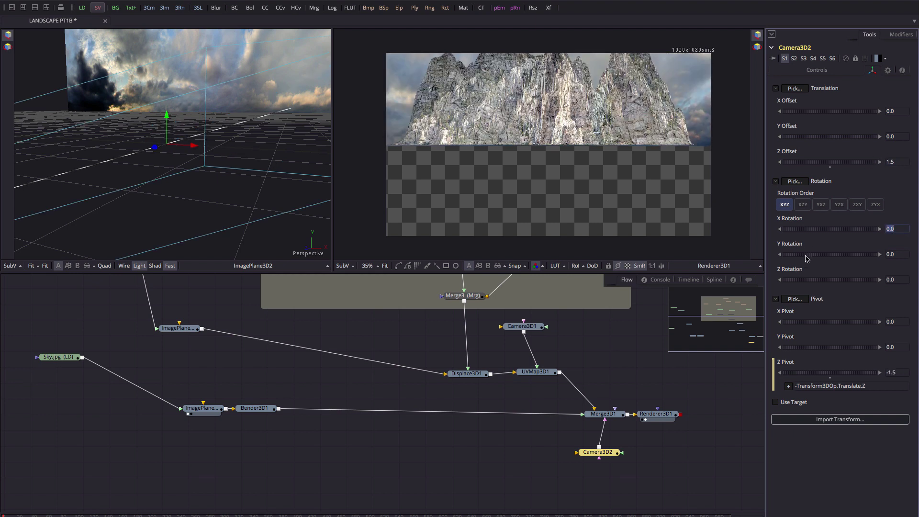
- Try orbiting the camera around the rock by varying its Y Rotation, and reset the value to 0
mouse_move(808, 259)
left_mouse_down()
mouse_move(816, 257)
mouse_move(798, 257)
mouse_move(827, 259)
mouse_move(816, 258)
left_mouse_up()
left_click(897, 254)
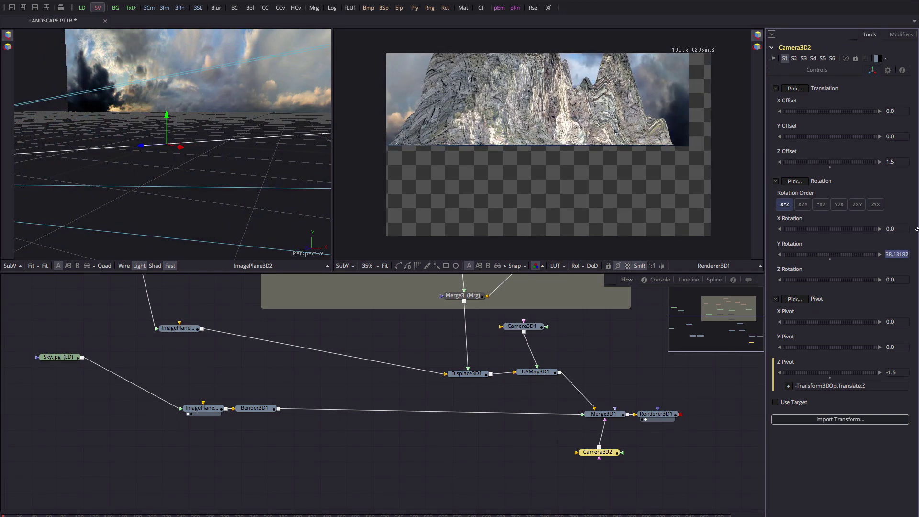
type("0")
key("Tab")
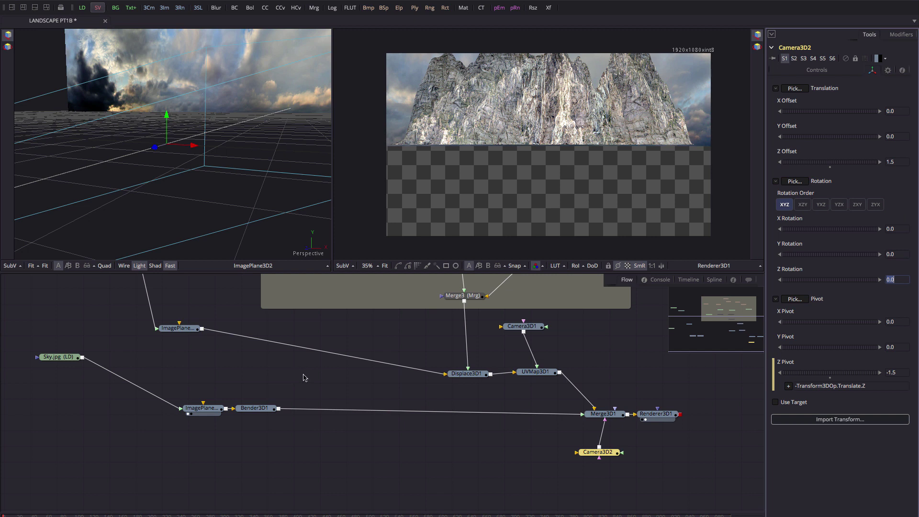
- Move the rock's image plane node farther from Blinn1 to make room for another material node
scroll(383, 416, "up", 3)
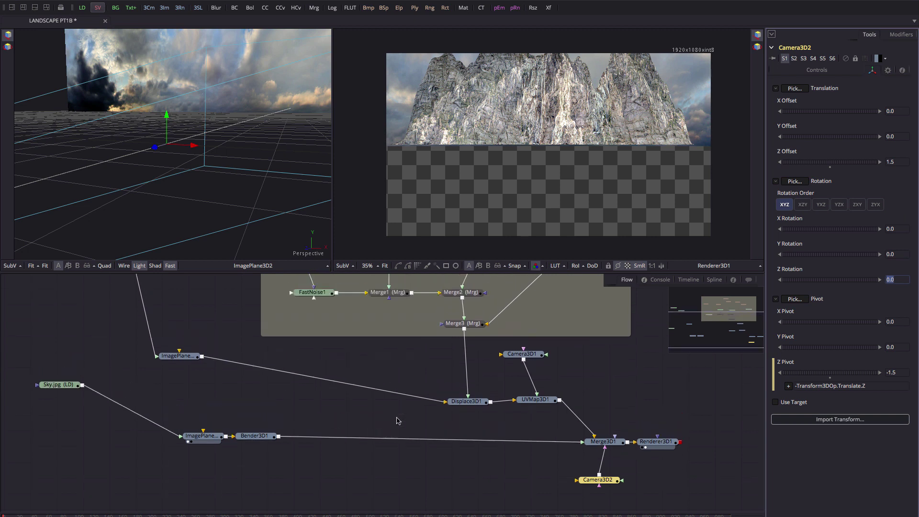
scroll(366, 419, "up", 3)
left_click_drag(37, 302, 147, 391)
left_click(149, 389)
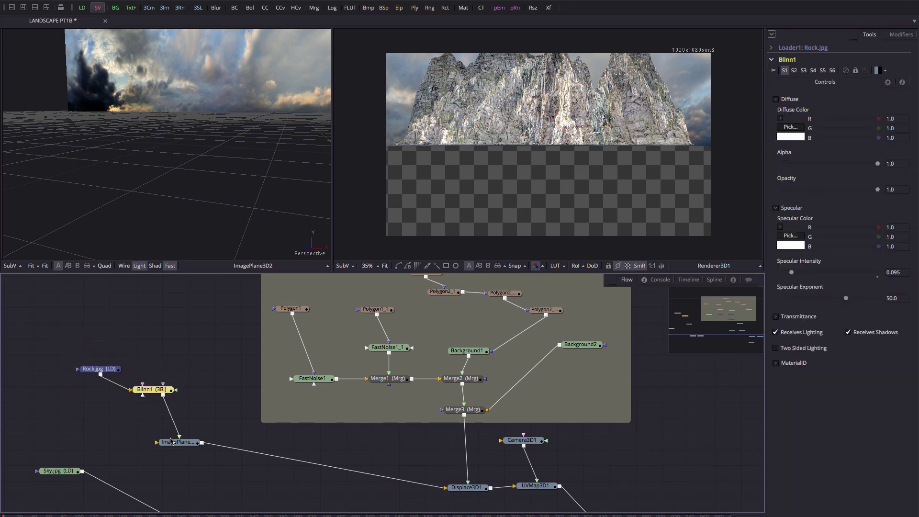
left_click_drag(178, 444, 240, 473)
left_click(150, 389)
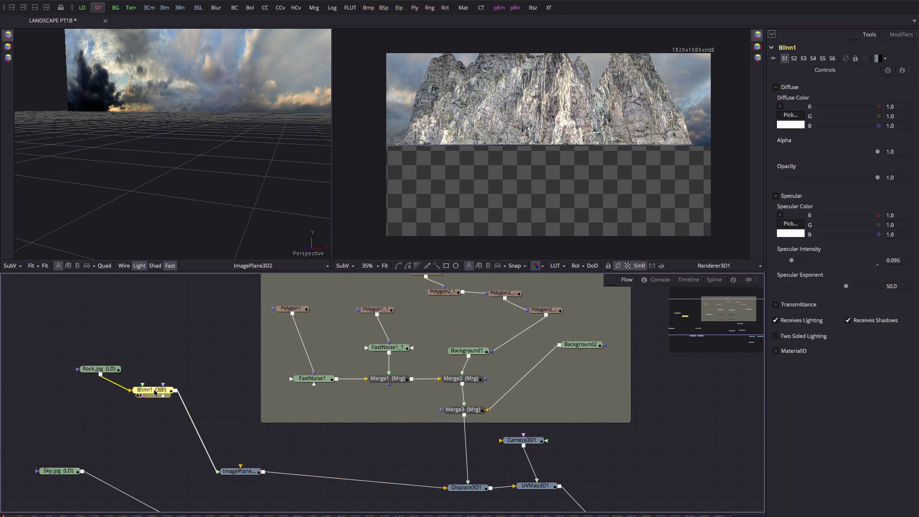
- Insert a Reflect material node between Blinn1 and the rock's image plane
key("ctrl+space")
type("rend")
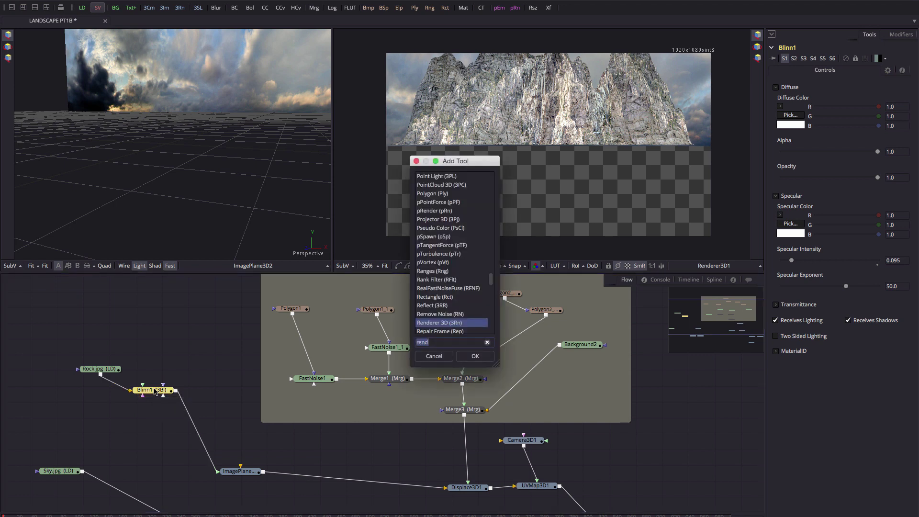
type("ref")
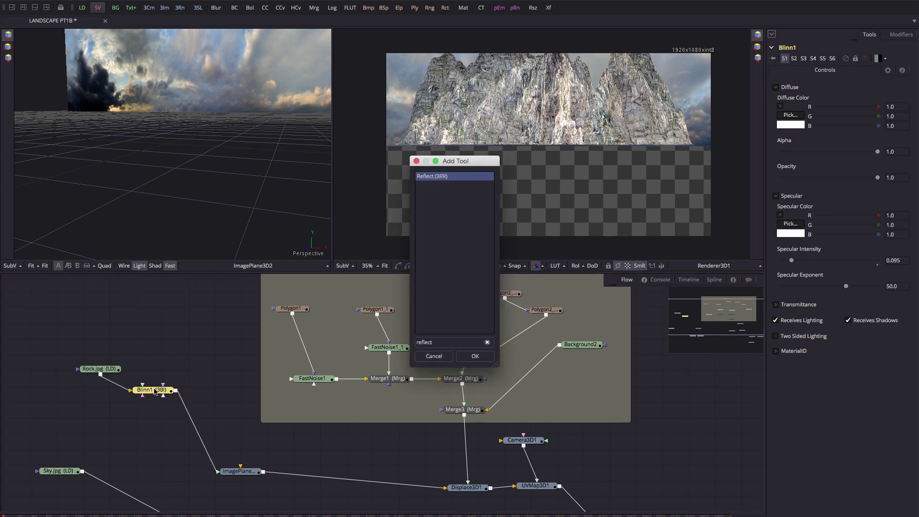
type("lect")
key("Return")
left_click_drag(209, 411, 209, 413)
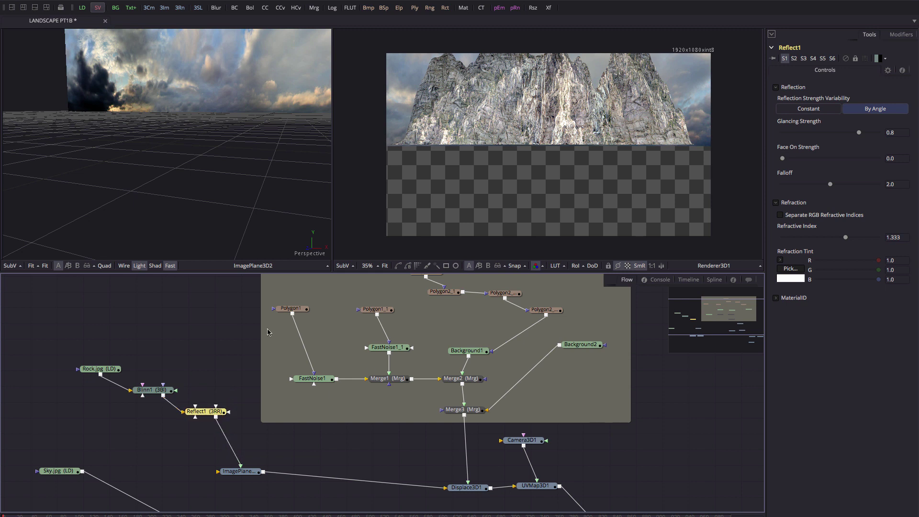
- Connect Sky.jpg to the Reflect material and set its Glancing Strength to about 0.695
left_click(71, 471)
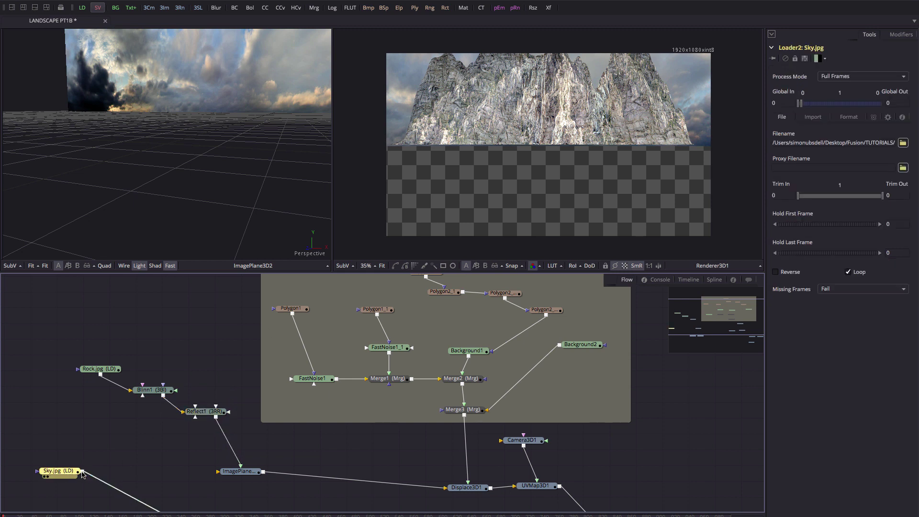
left_click_drag(83, 471, 190, 410)
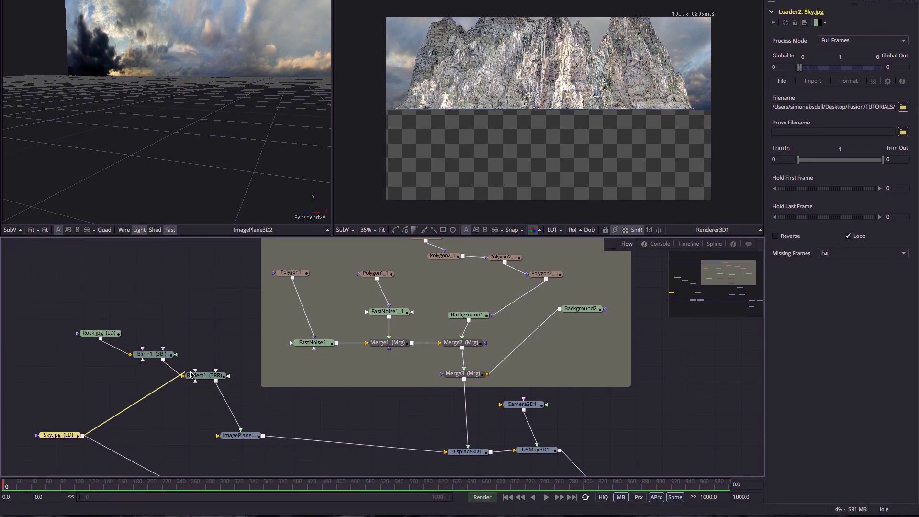
left_click_drag(190, 374, 208, 408)
left_click_drag(208, 441, 206, 435)
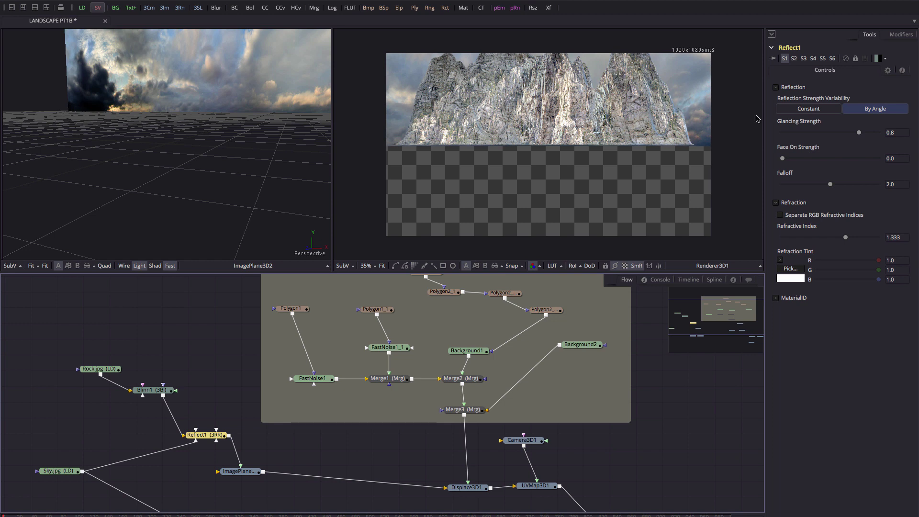
mouse_move(861, 134)
left_mouse_down()
mouse_move(805, 135)
mouse_move(871, 135)
mouse_move(794, 140)
mouse_move(850, 139)
left_mouse_up()
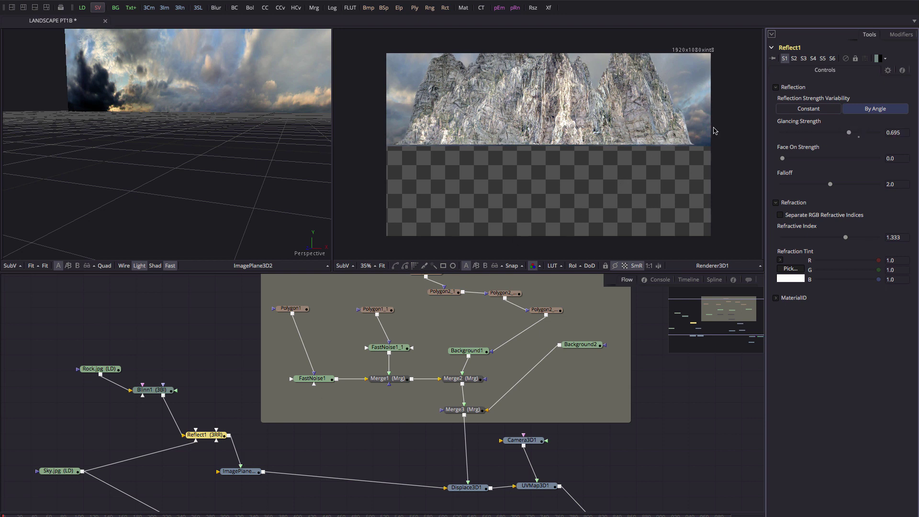
- Add a Coordinate Space node fed by Sky.jpg and compare its output with the original sky in the first viewer
left_click_drag(70, 472, 51, 470)
left_click(68, 432)
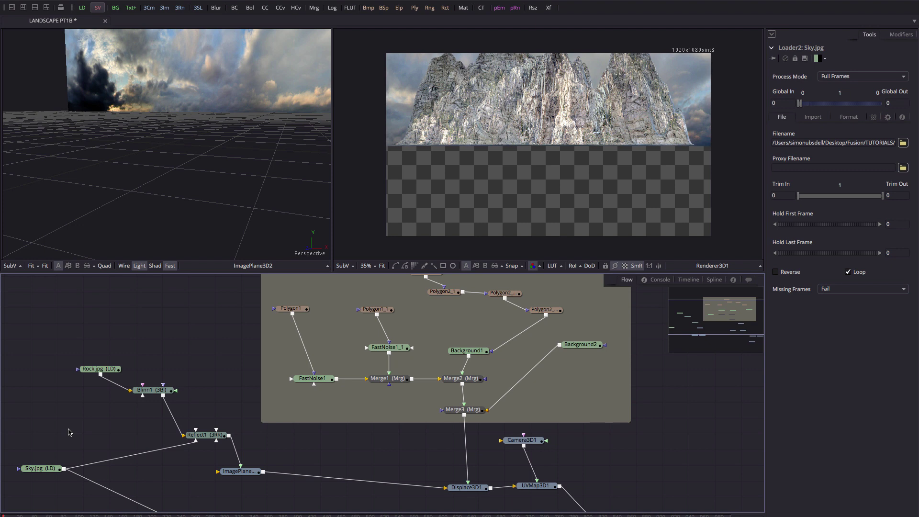
key("ctrl+space")
type("coor")
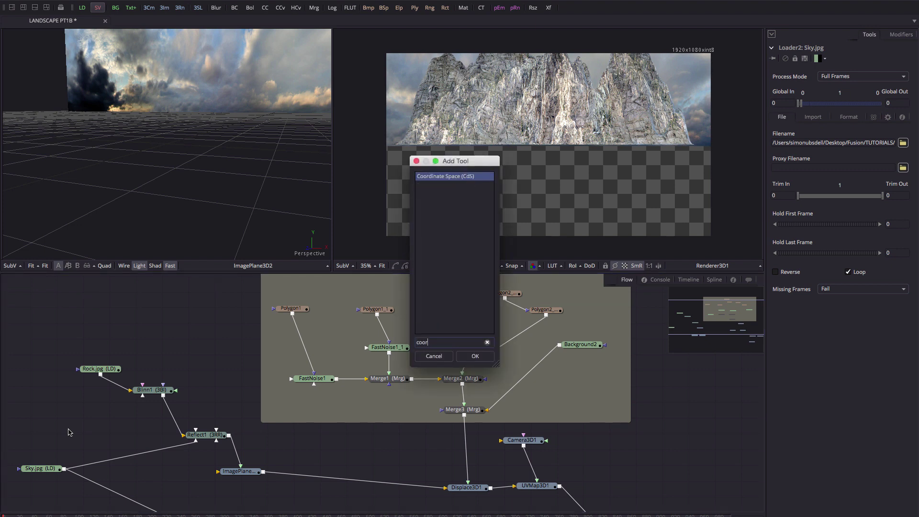
key("Return")
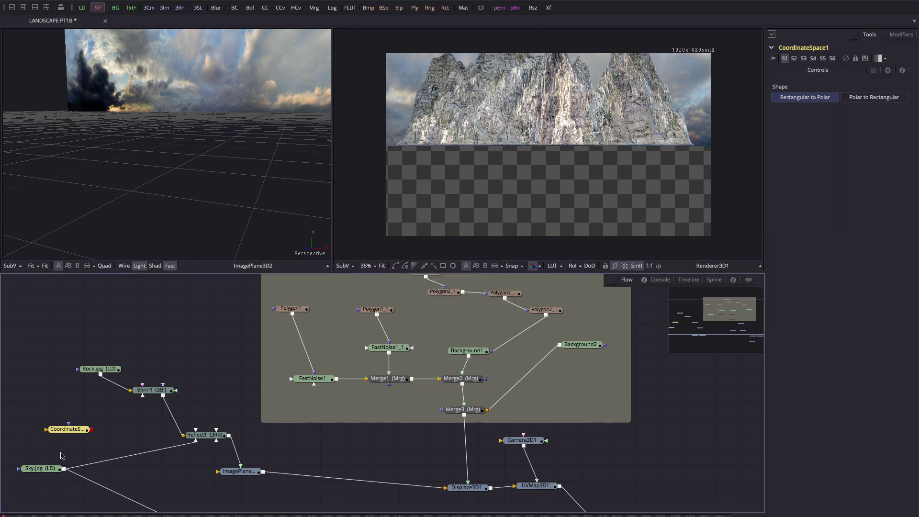
left_click_drag(67, 428, 101, 429)
left_click_drag(64, 469, 171, 152)
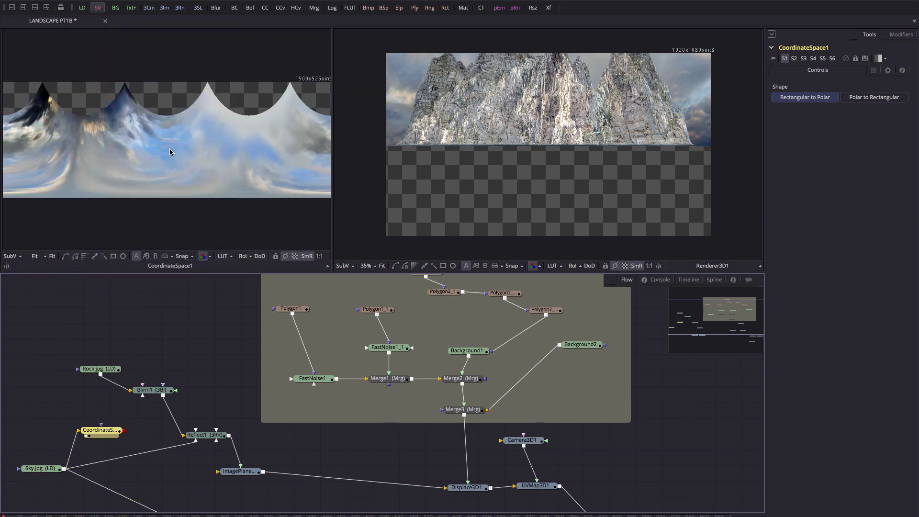
key("1")
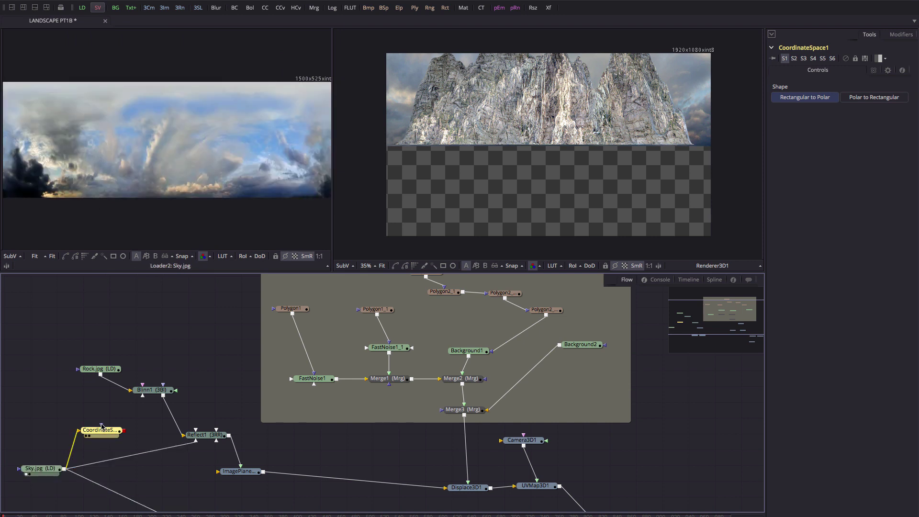
key("1")
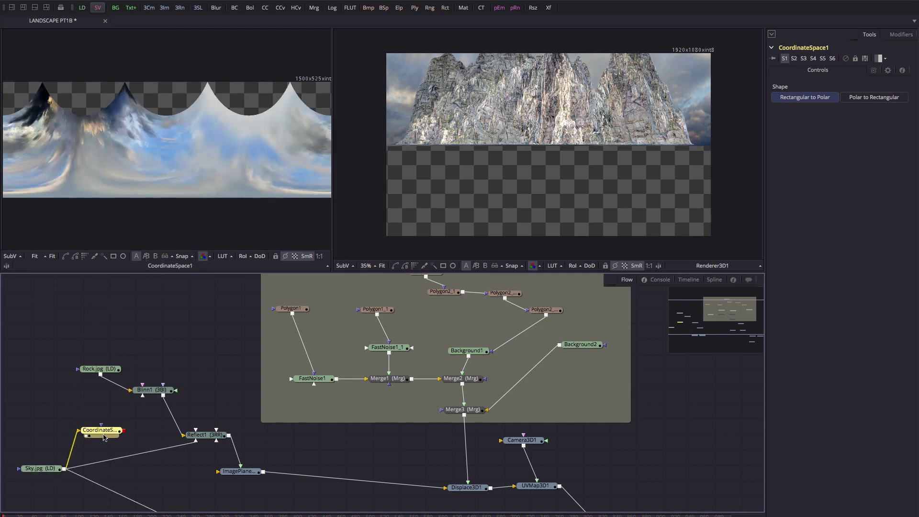
- Add a Crop node after the Coordinate Space node and show its output in the first viewer
left_click_drag(101, 430, 95, 424)
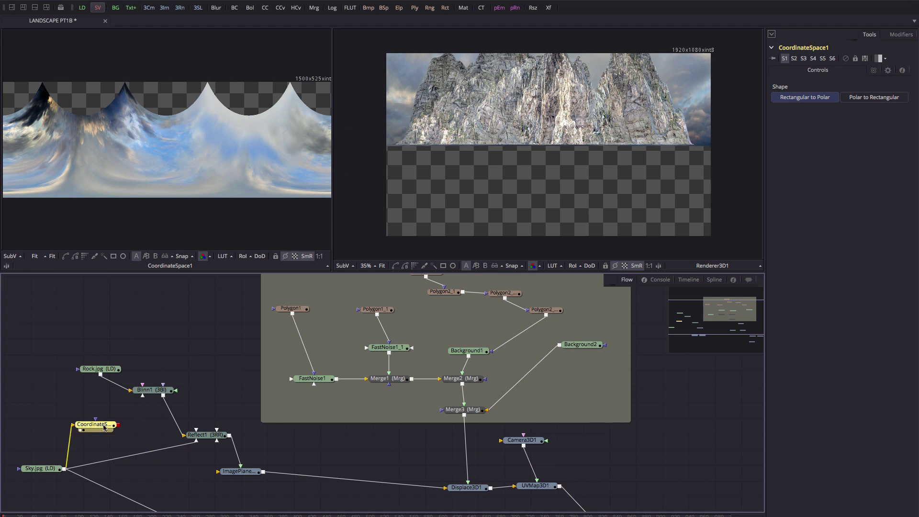
left_click_drag(104, 427, 108, 425)
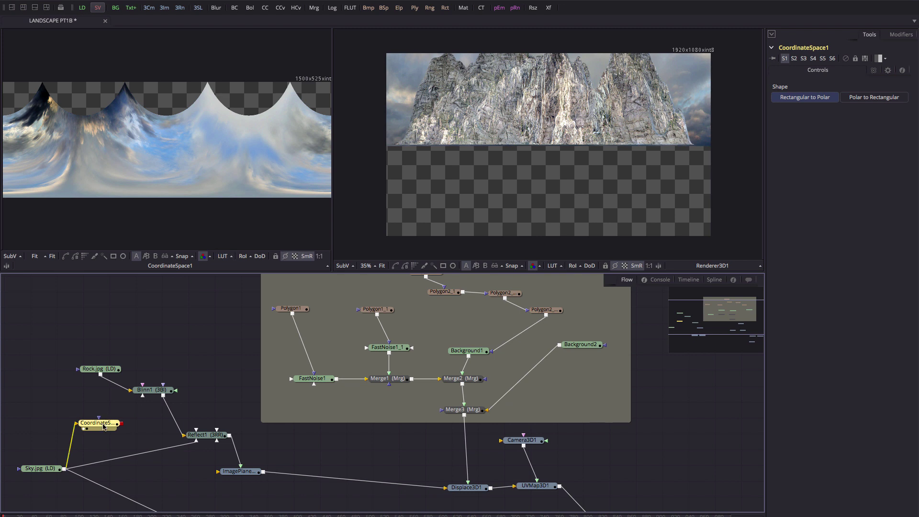
key("ctrl+space")
type("crop")
key("Return")
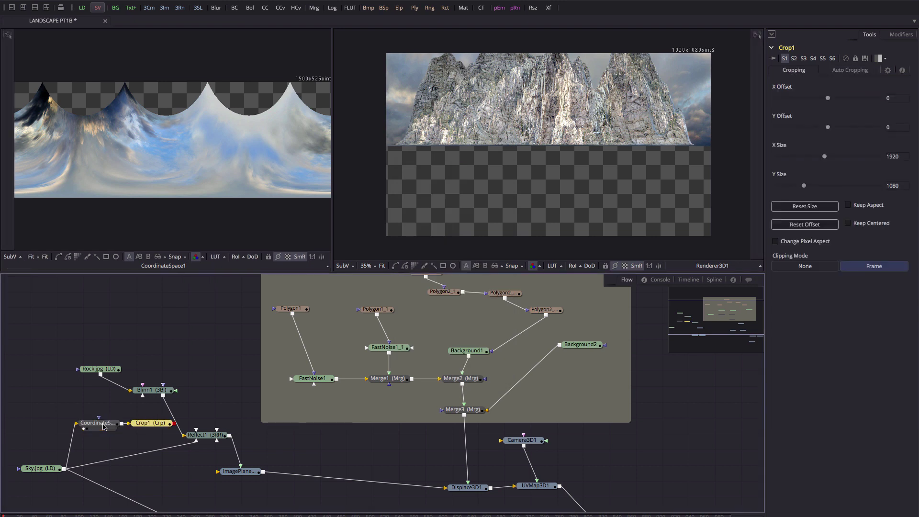
left_click_drag(148, 424, 124, 166)
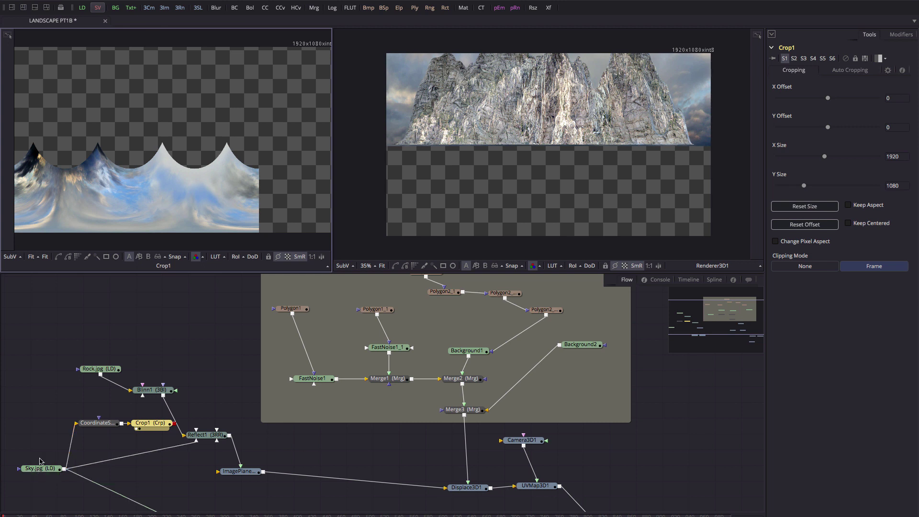
- Crop the polar sky image to an X Size of 1500 and a Y Size of 372
mouse_move(41, 470)
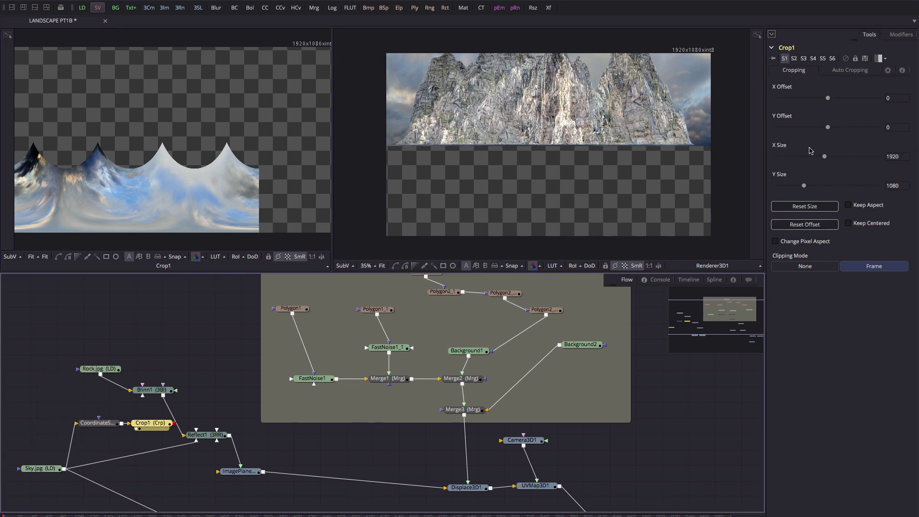
left_click(903, 156)
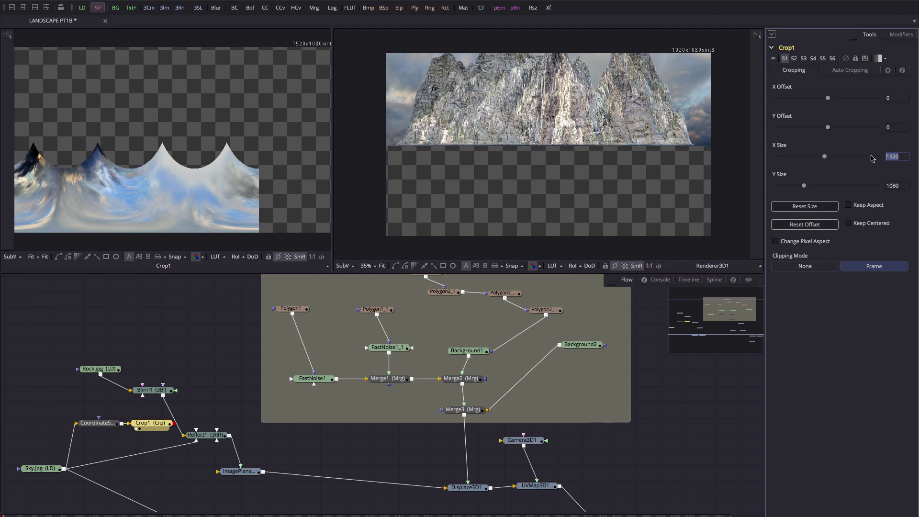
type("1500")
key("Return")
left_click(824, 162)
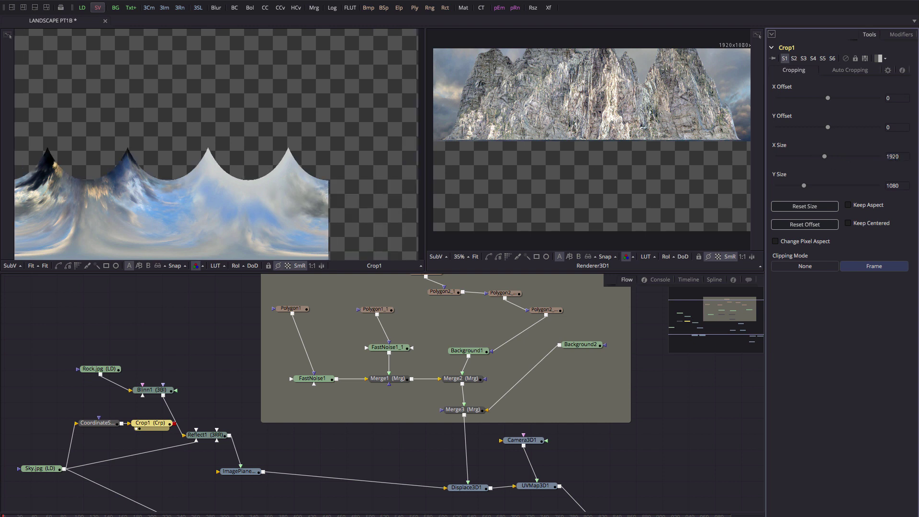
left_click(893, 157)
type("1500")
key("Return")
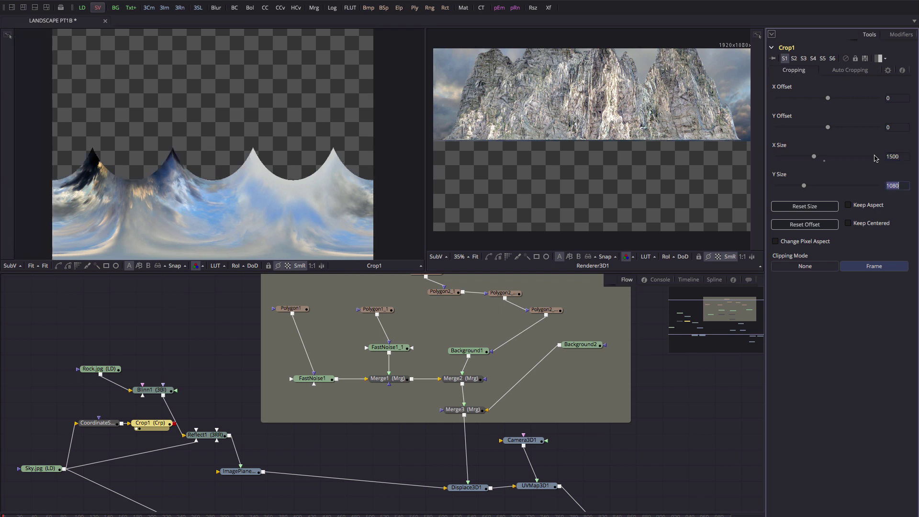
left_click_drag(805, 186, 790, 189)
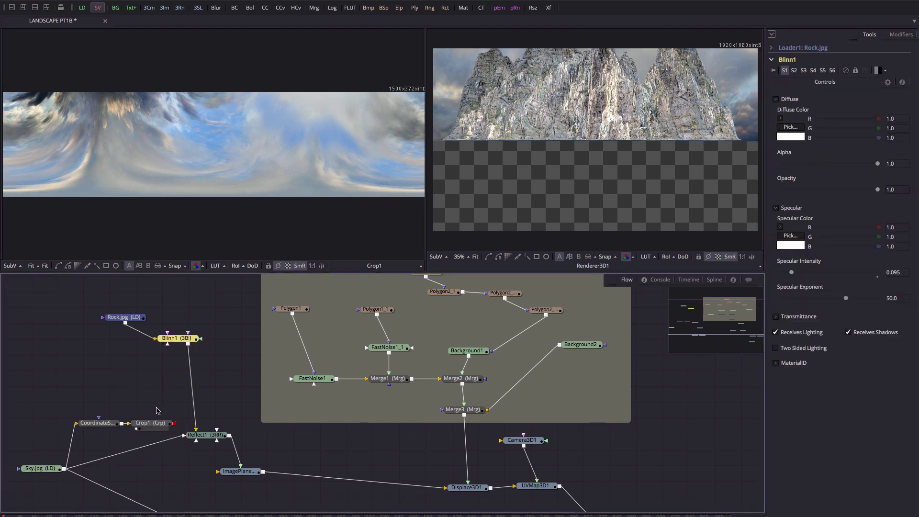
- Feed the Crop output into the Reflect material instead of Sky.jpg, show the material in the first viewer, and tidy the sky nodes' layout
left_click_drag(151, 427, 148, 410)
left_click(148, 410)
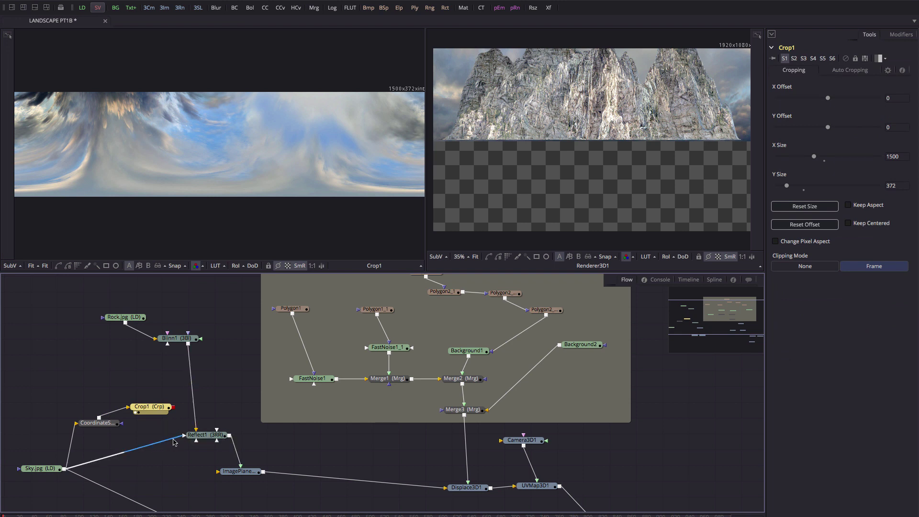
left_click_drag(173, 407, 163, 118)
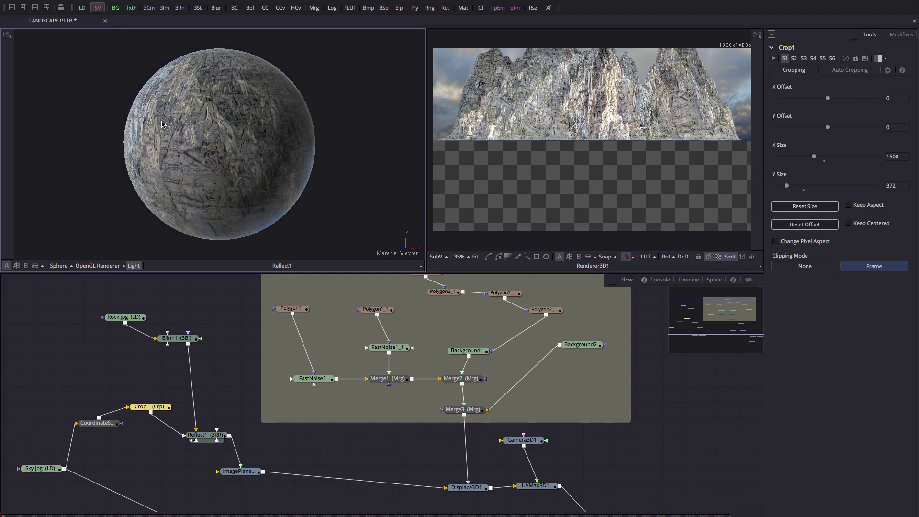
left_click_drag(106, 425, 71, 404)
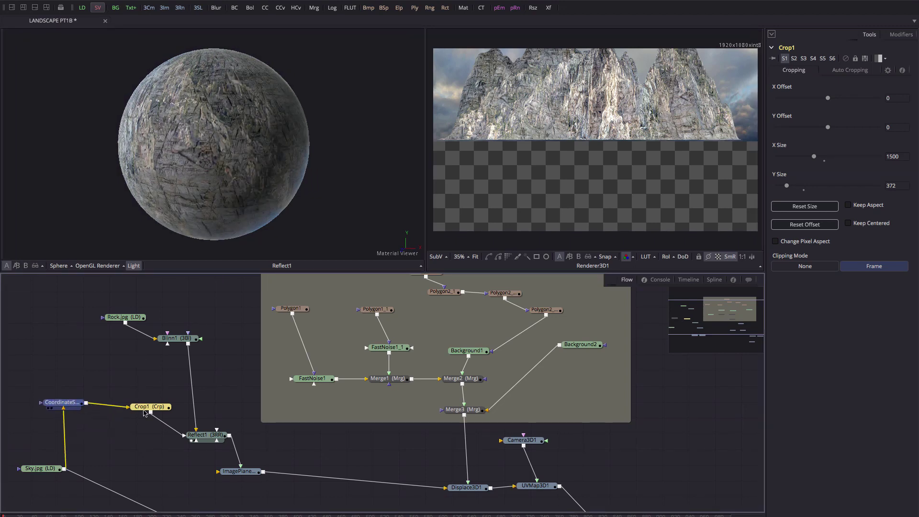
left_click_drag(146, 407, 113, 387)
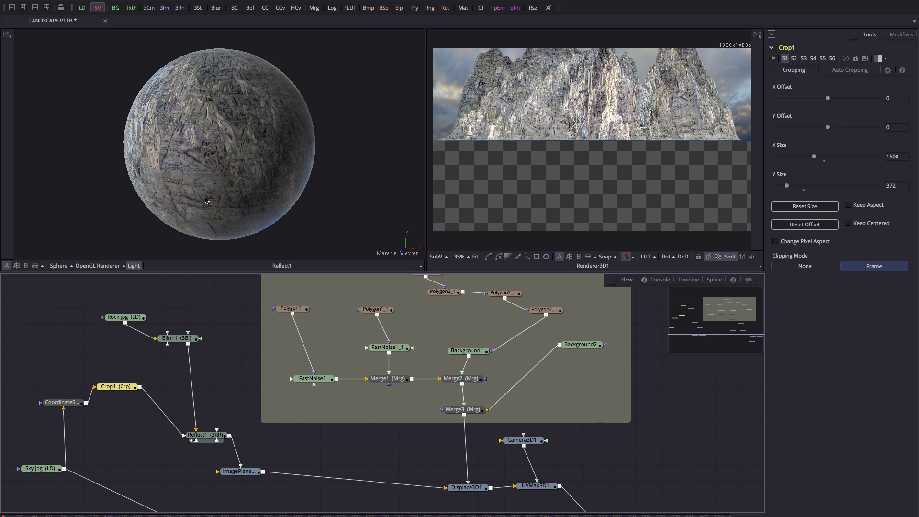
- Insert a SphereMap node between the Crop node and the Reflect material, checking both nodes' output in the first viewer
key("shift+space")
type("sphere")
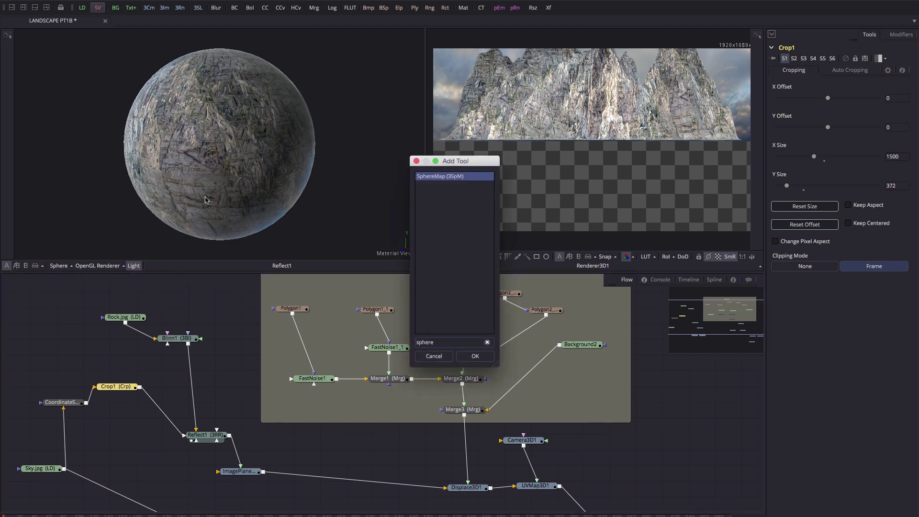
key("Return")
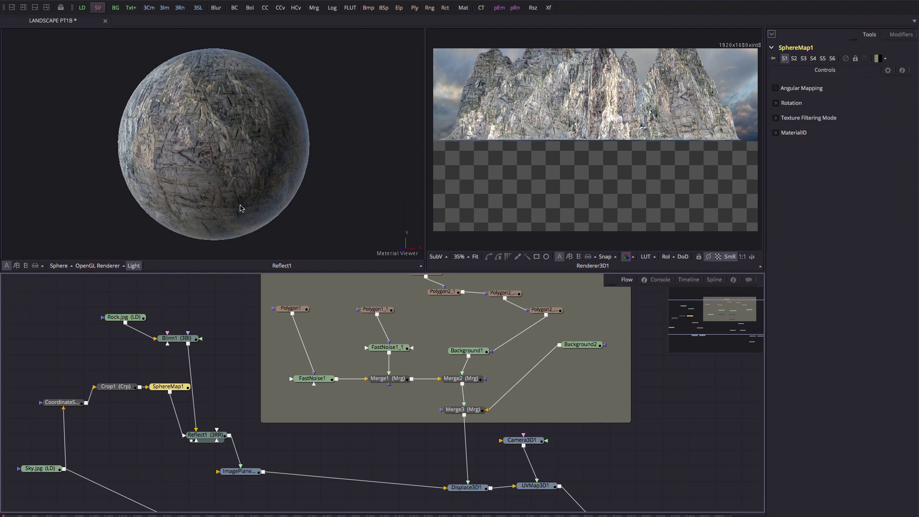
key("1")
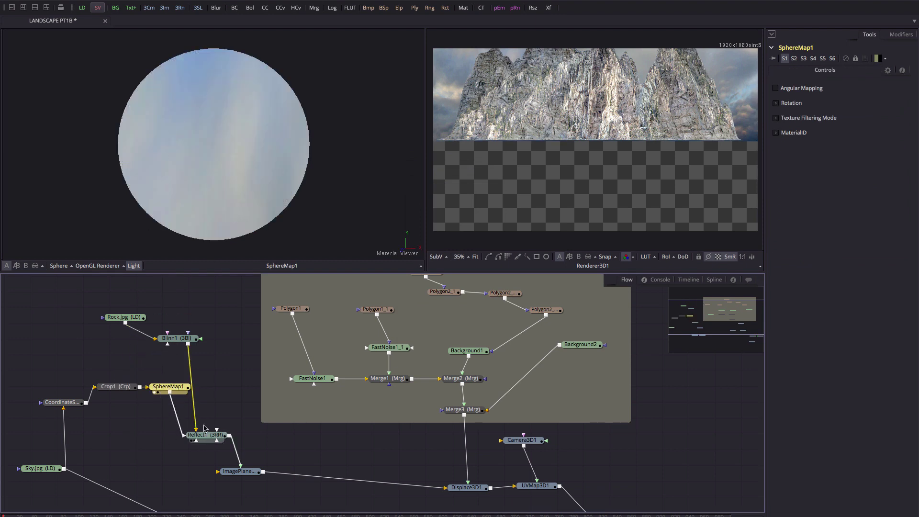
key("1")
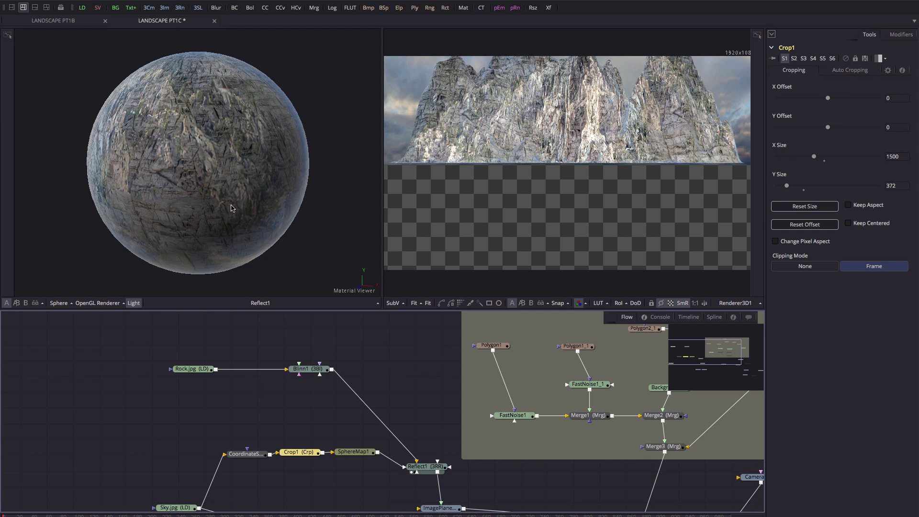
- Add a Shape 3D cube that takes the Reflect node as its material and show it in the first viewer
left_click(395, 359)
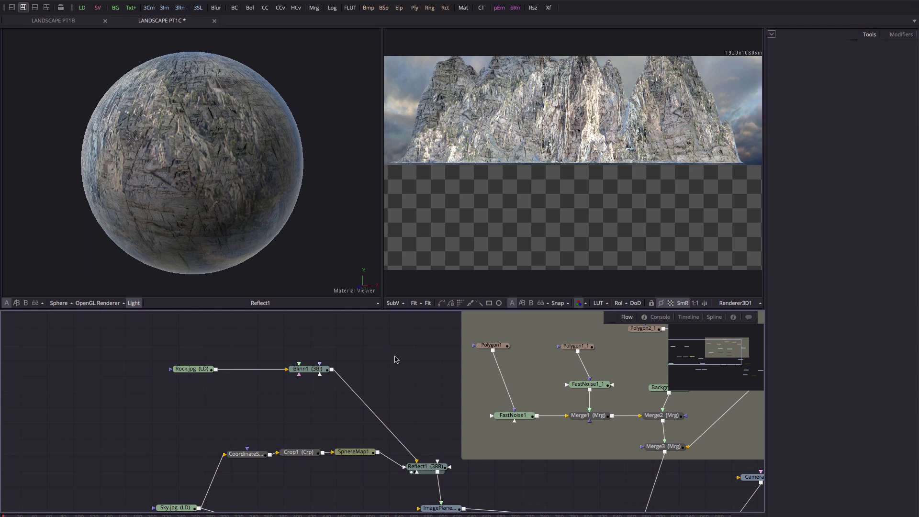
key("ctrl+space")
type("shape")
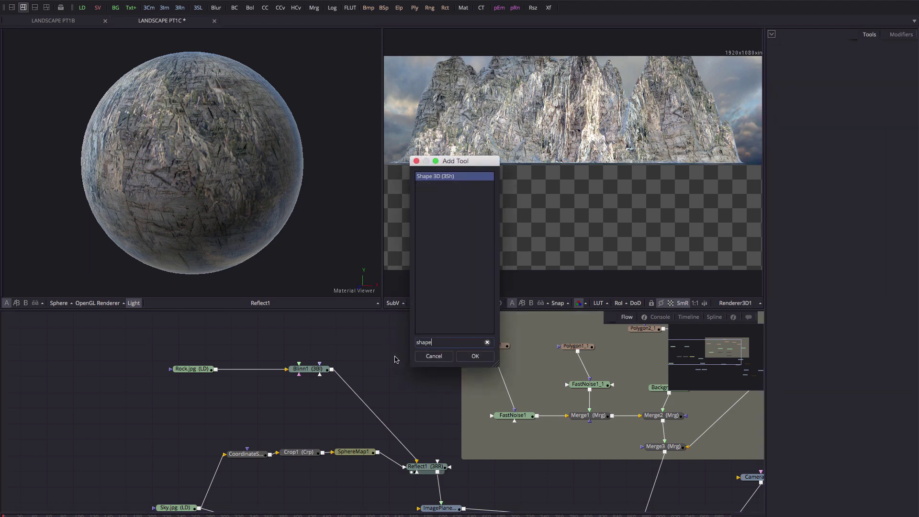
key("Return")
left_click_drag(395, 360, 398, 356)
left_click_drag(437, 472, 386, 342)
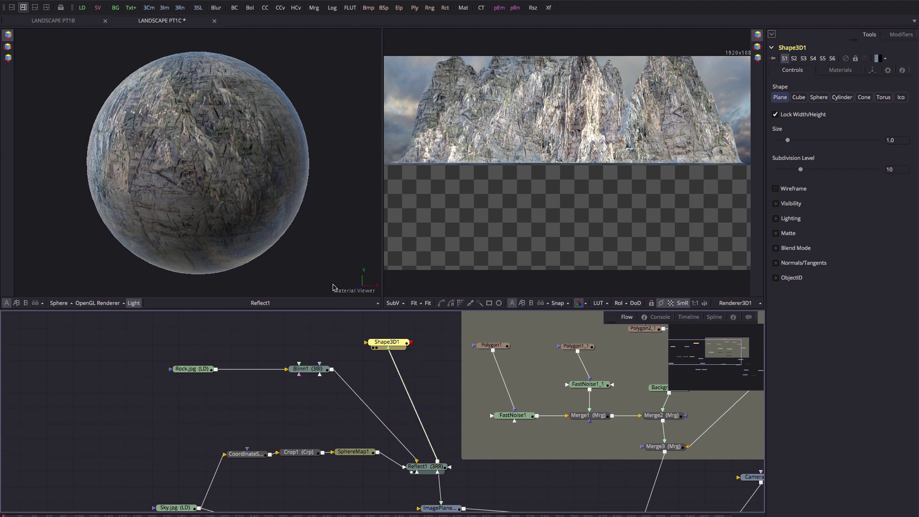
left_click_drag(333, 288, 330, 285)
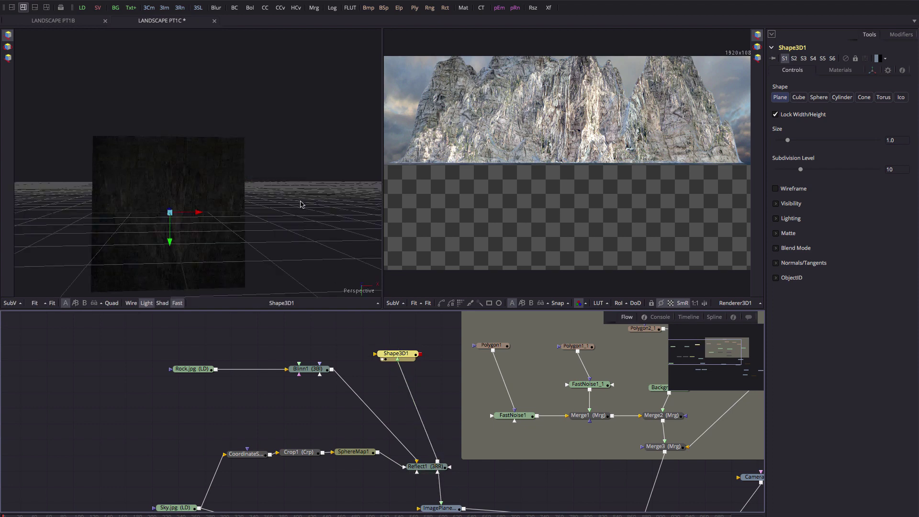
left_click_drag(300, 201, 208, 128)
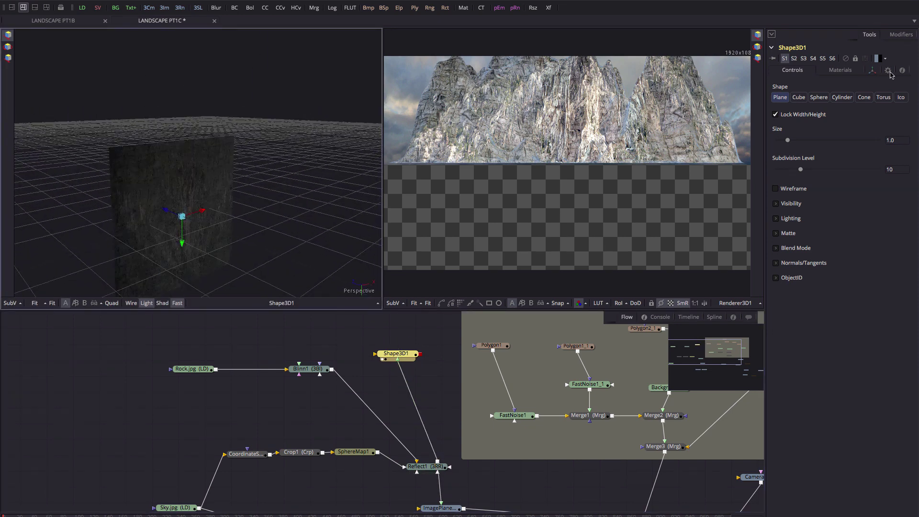
left_click(798, 97)
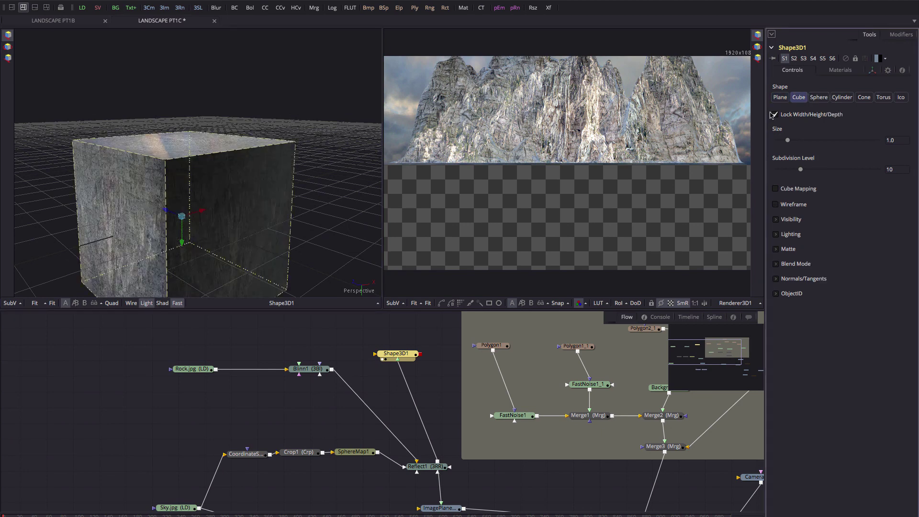
- Set the Reflect material's Face On Strength to 1.0 and inspect the sky reflections on the cube
left_click(425, 466)
left_click_drag(782, 159, 918, 170)
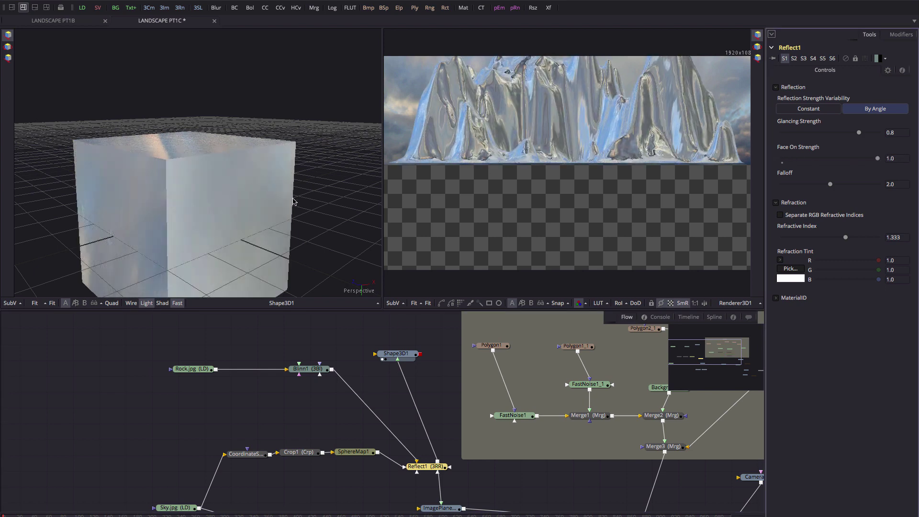
left_click_drag(289, 199, 158, 120)
left_click_drag(191, 369, 173, 364)
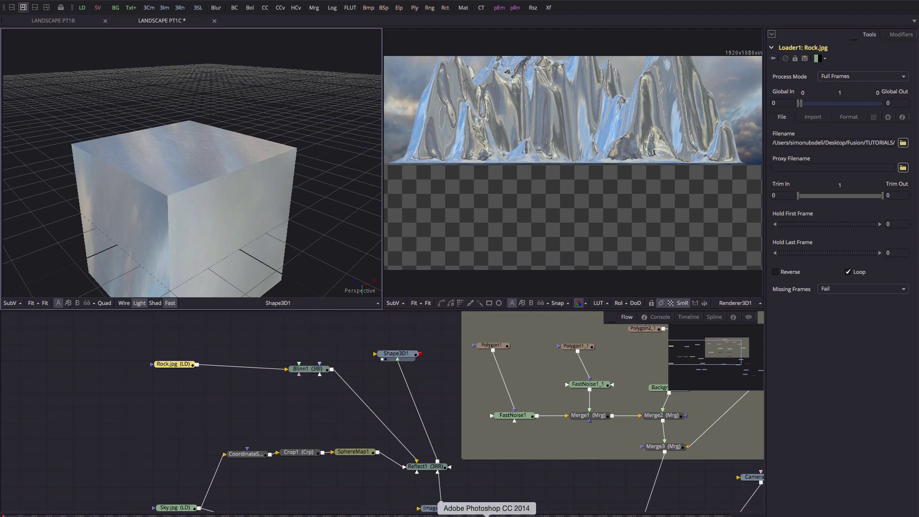
- Switch to Photoshop and compare the sky.psd panorama with the building_probe.psd light probe image
left_click(483, 513)
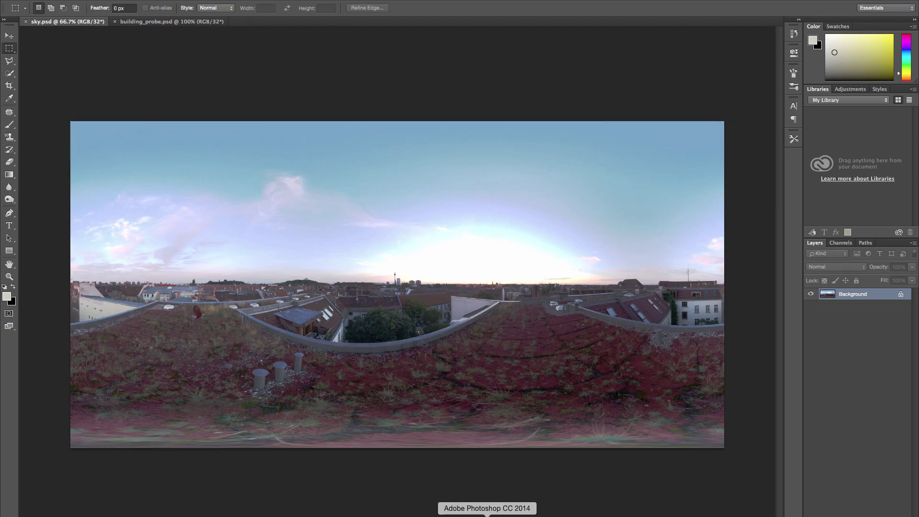
left_click(160, 23)
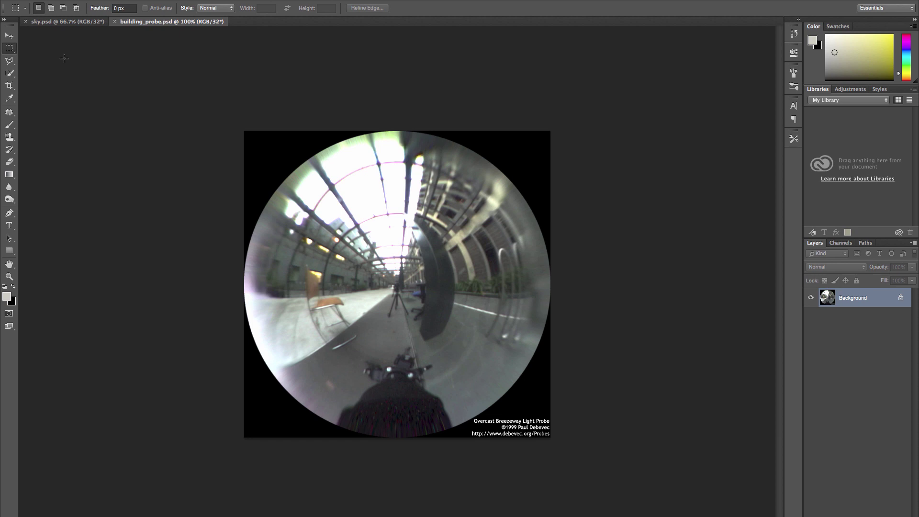
left_click(66, 21)
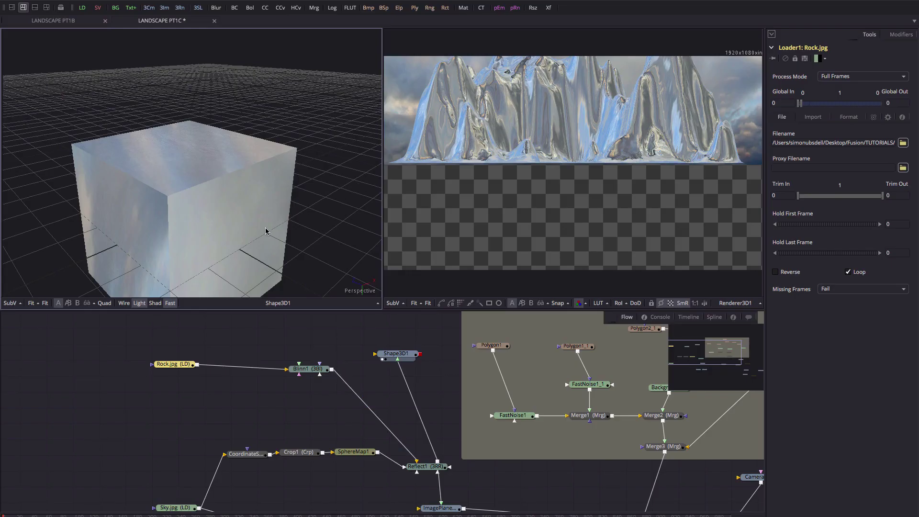
- Return to Fusion and examine the reflective cube, comparing the Coordinate Space and SphereMap outputs in the first viewer
left_click_drag(266, 234, 295, 222)
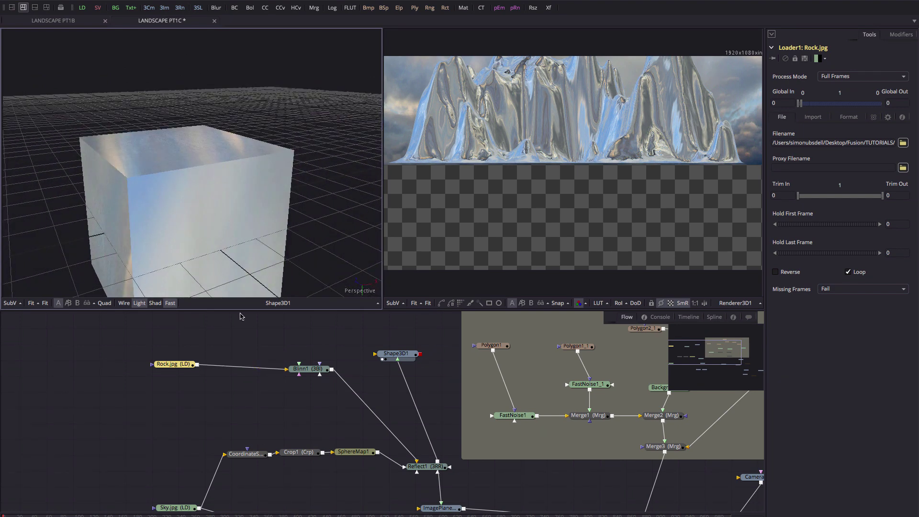
scroll(247, 408, "down", 1)
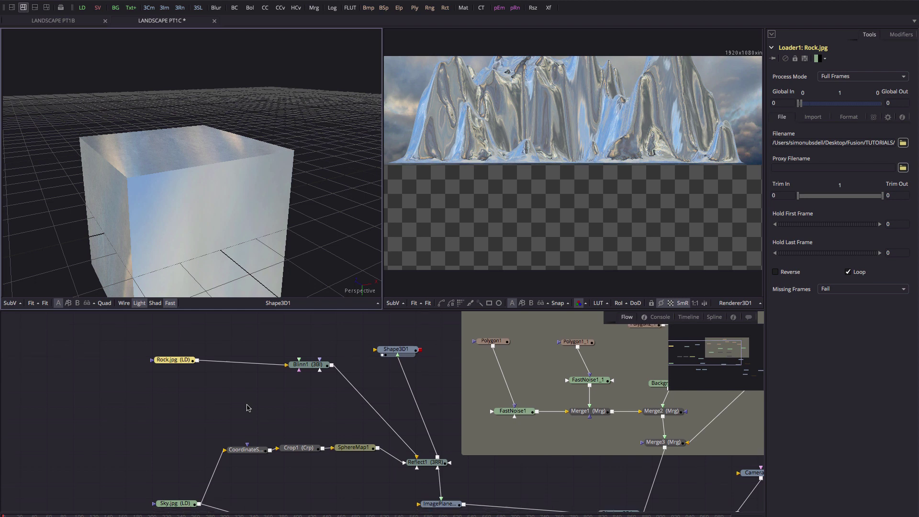
scroll(247, 408, "down", 8)
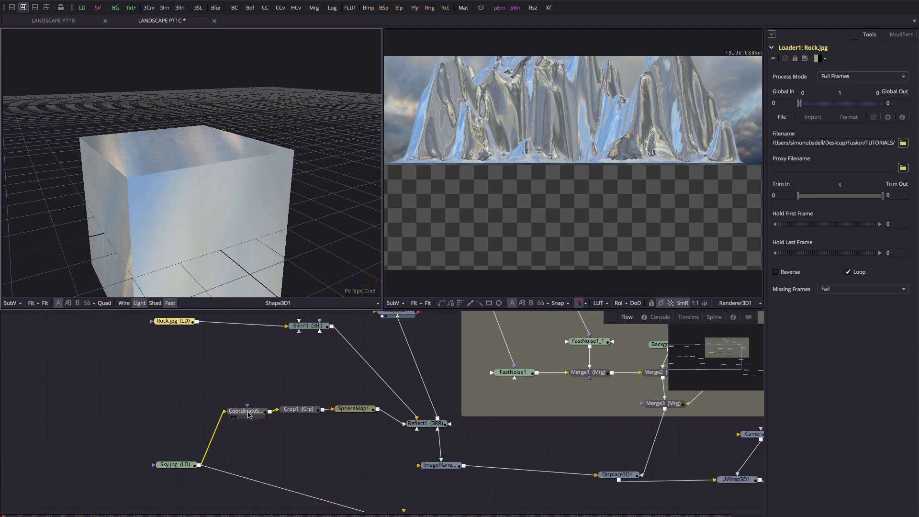
left_click_drag(249, 413, 228, 365)
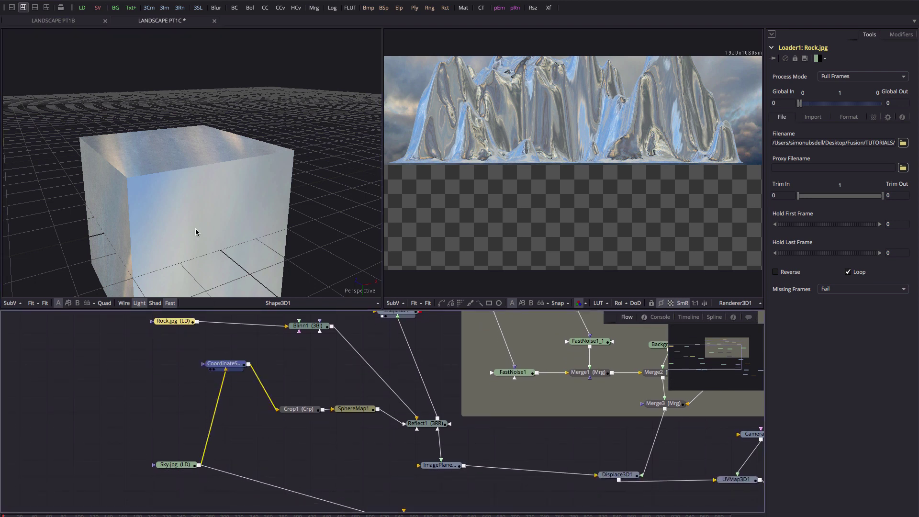
left_click_drag(196, 232, 196, 232)
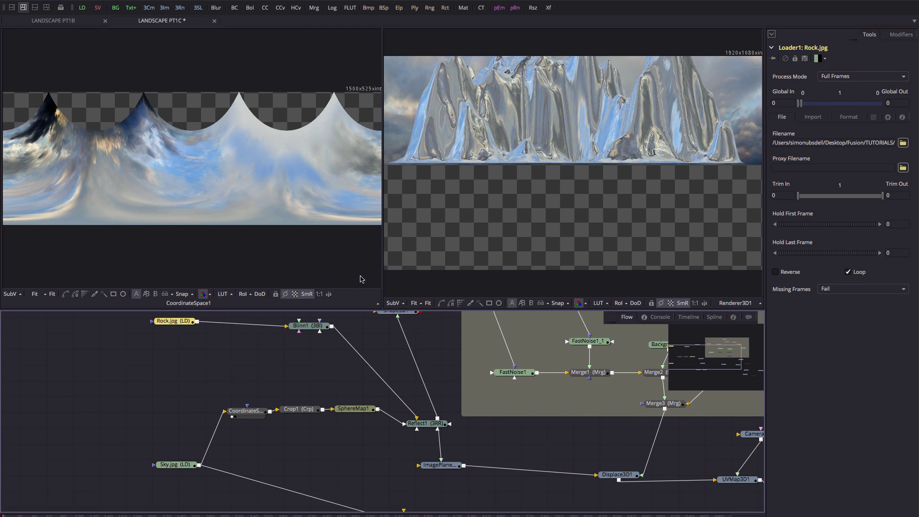
left_click_drag(355, 410, 218, 174)
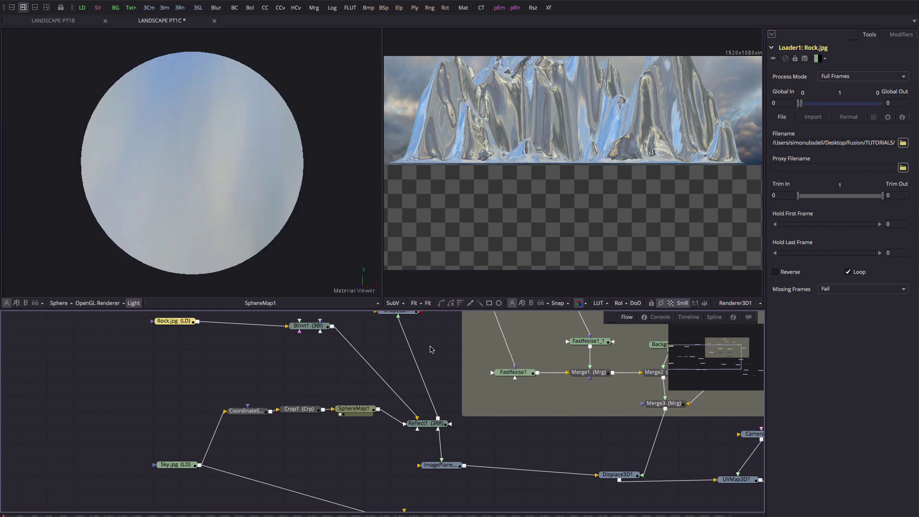
left_click_drag(397, 311, 132, 160)
left_click_drag(427, 437, 423, 418)
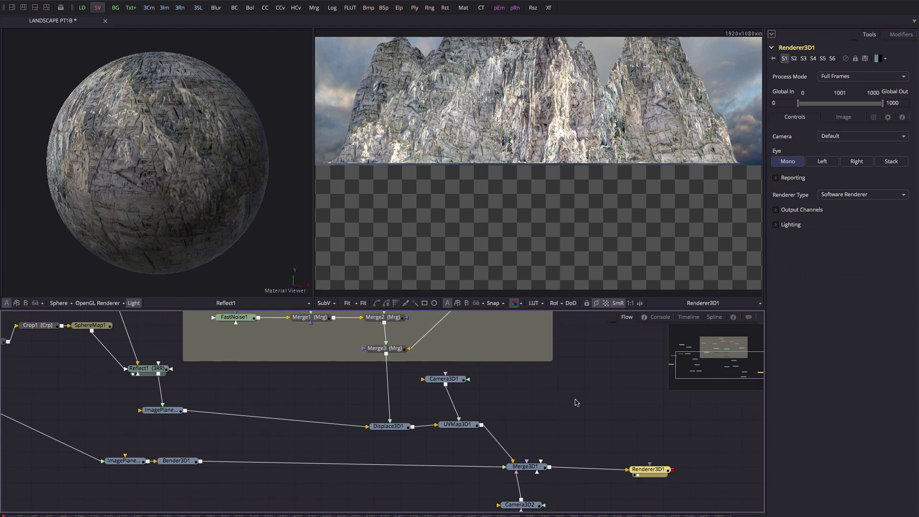
- Add a Spot Light connected to the 3D merge and place its node above the merge
left_click(525, 466)
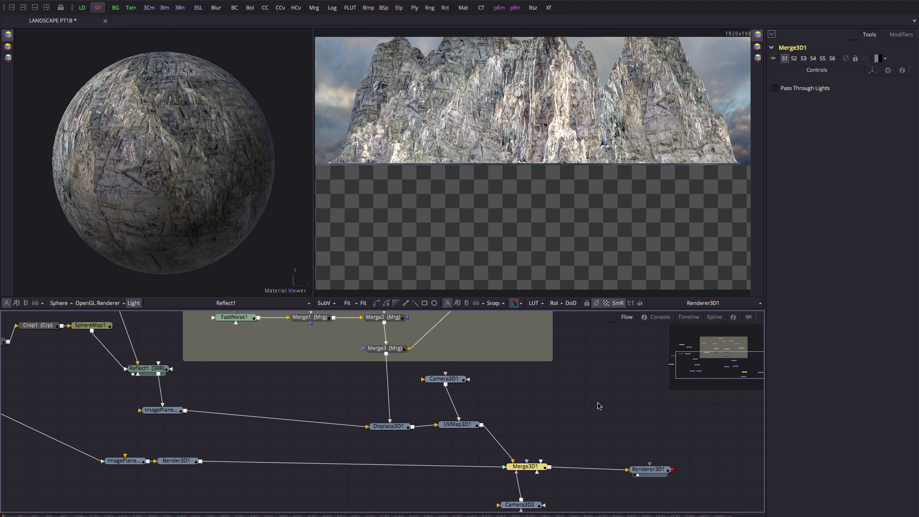
key("ctrl+space")
type("spo")
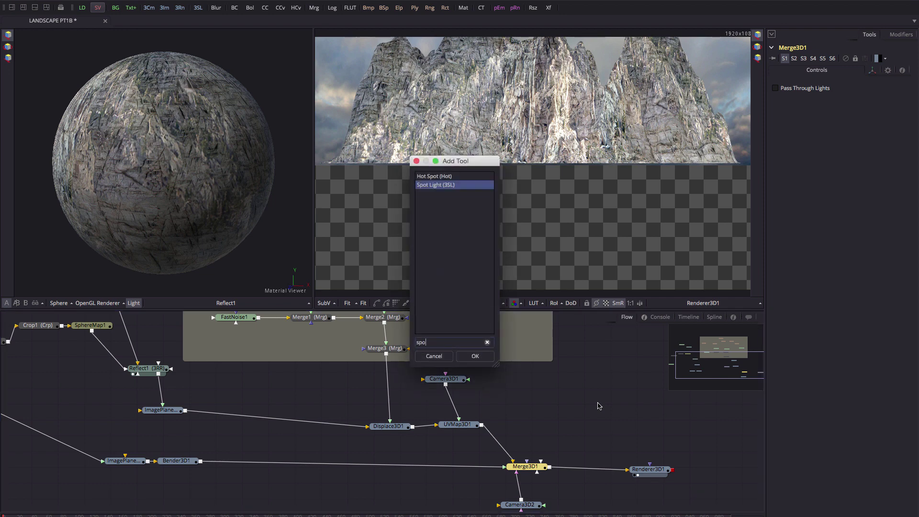
key("Return")
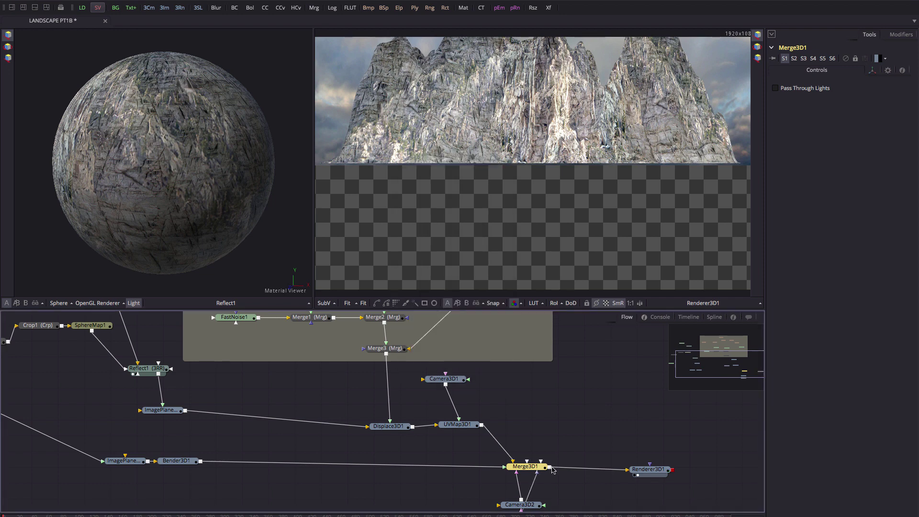
left_click_drag(524, 453, 540, 348)
- Enable both lighting and shadows in the 3D renderer
left_click(644, 402)
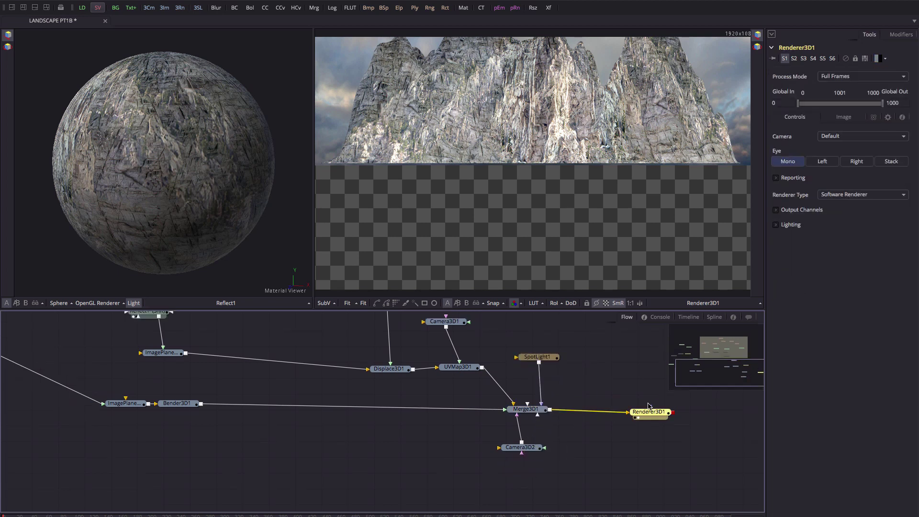
left_click(776, 225)
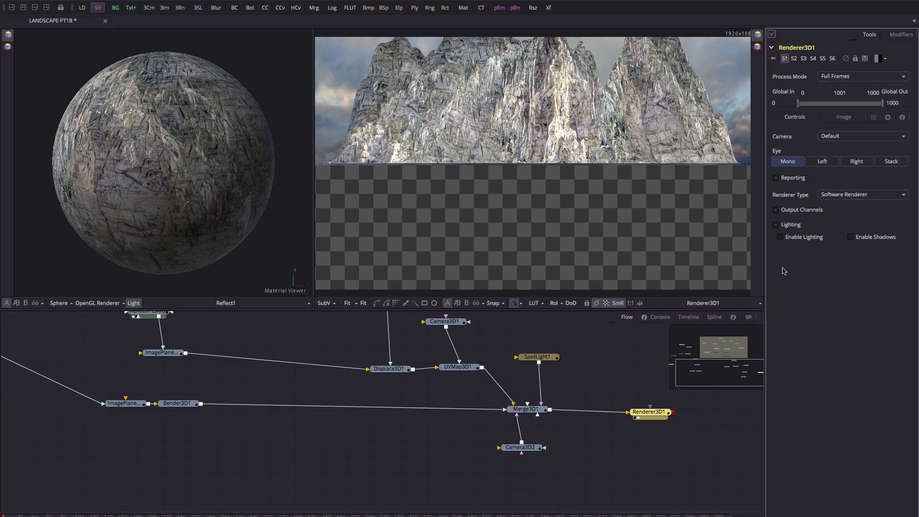
left_click(780, 237)
left_click(850, 237)
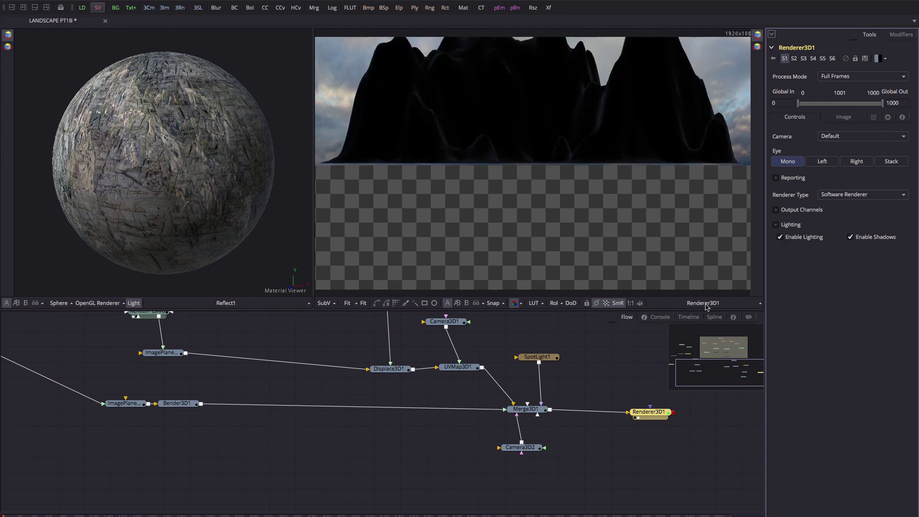
- Set the spot light's X Offset to -1 and its Y Rotation to -90
left_click(536, 361)
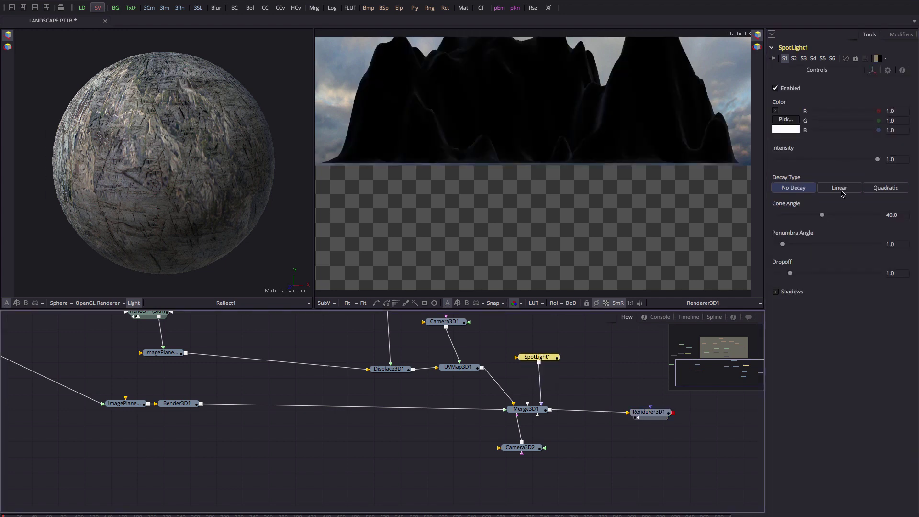
left_click(872, 71)
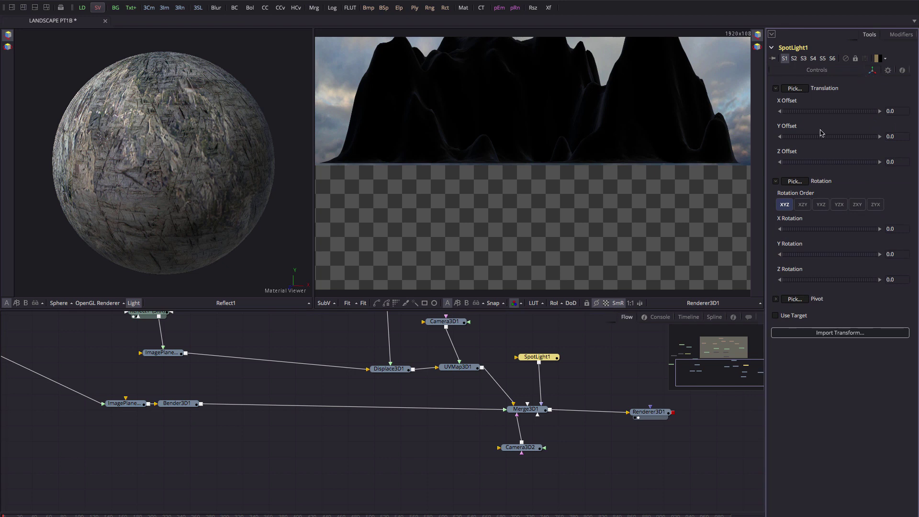
left_click(902, 110)
type("-1")
key("Tab")
left_click(890, 254)
type("-90")
key("Tab")
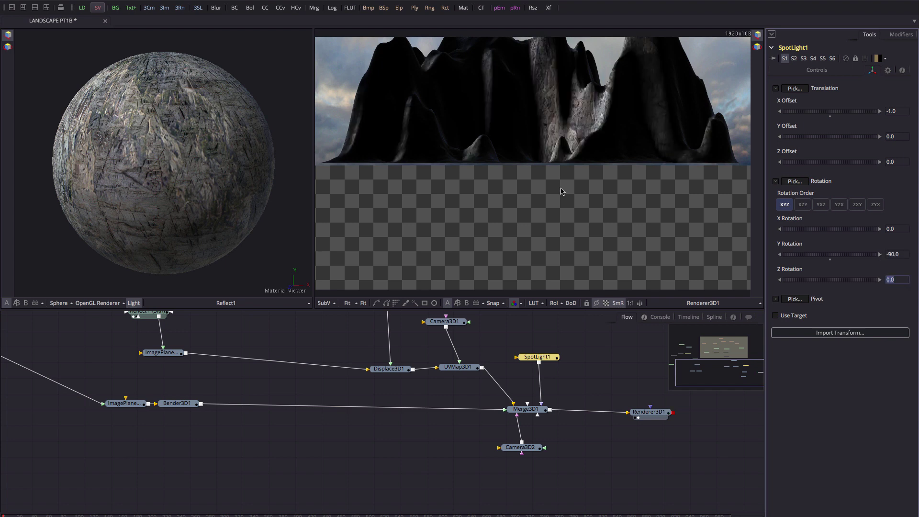
- Raise the spot light's Y Offset to about 0.18 and widen its Cone Angle to 90
scroll(562, 163, "up", 1)
scroll(562, 163, "up", 3)
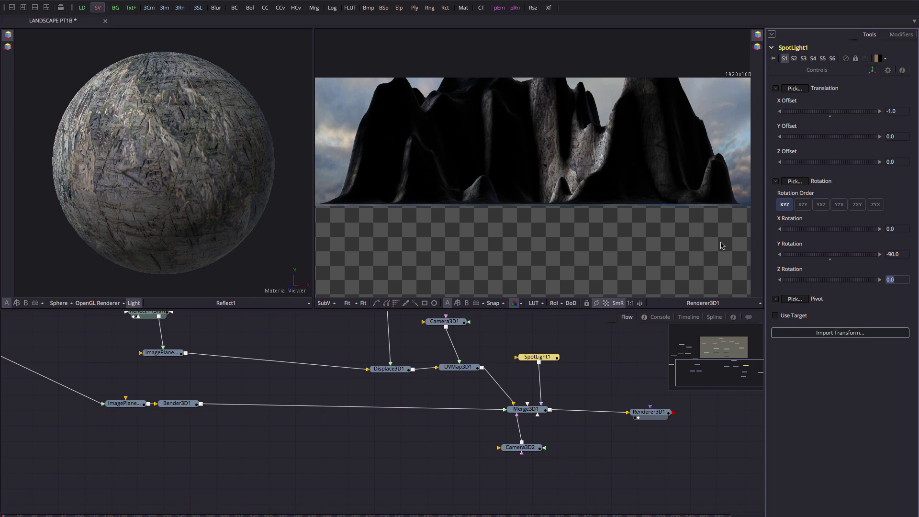
left_click(823, 140)
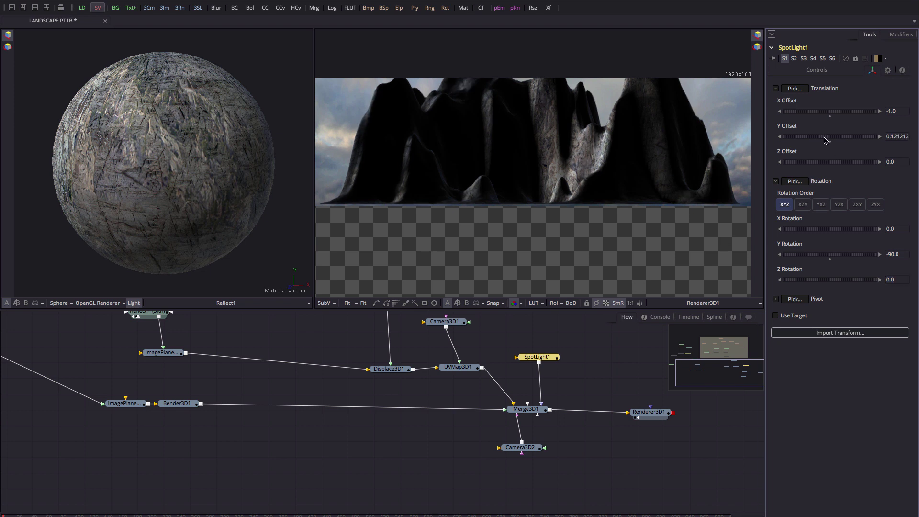
left_click(829, 141)
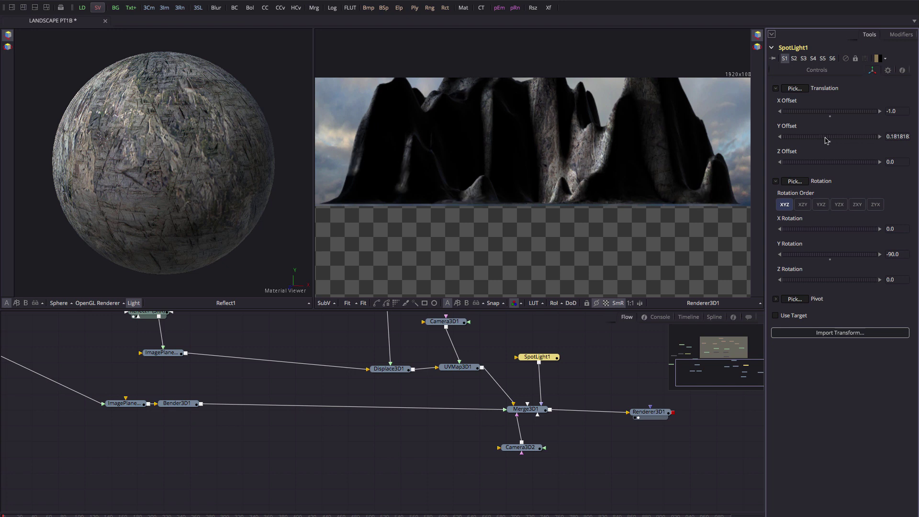
left_click(816, 70)
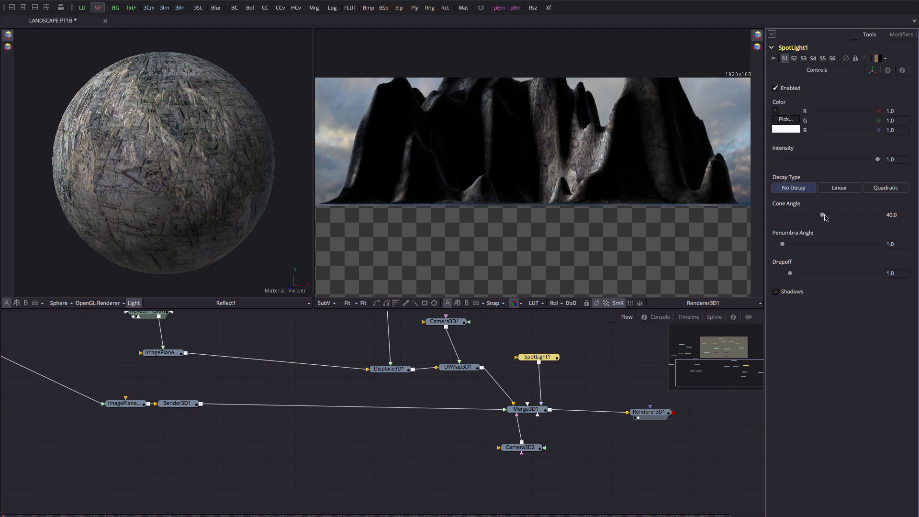
left_click_drag(822, 216, 898, 219)
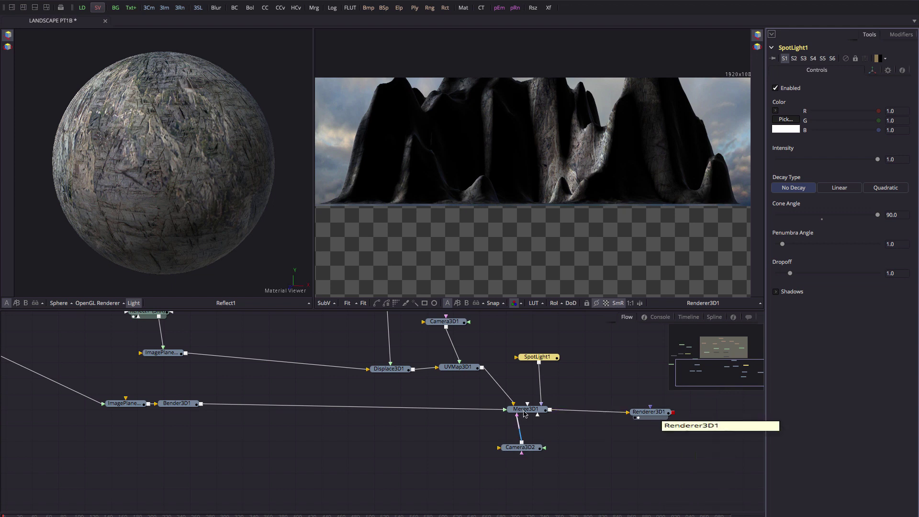
- Add an Ambient Light connected to the 3D merge and place its node below the merge
left_click(528, 410)
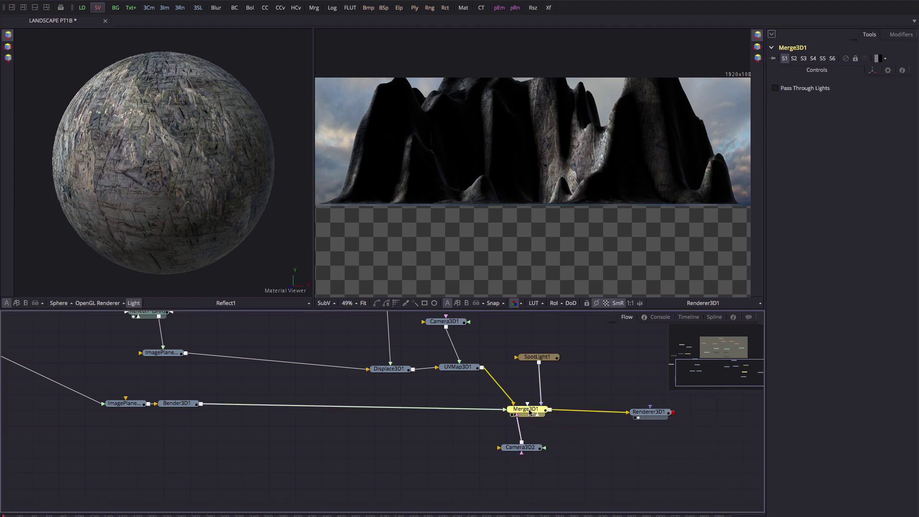
key("shift+space")
type("am")
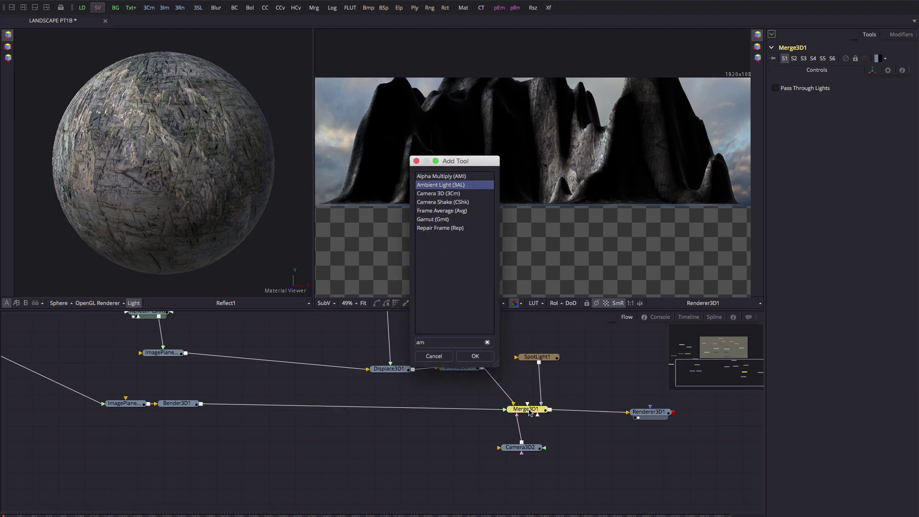
key("Return")
left_click_drag(529, 413, 592, 461)
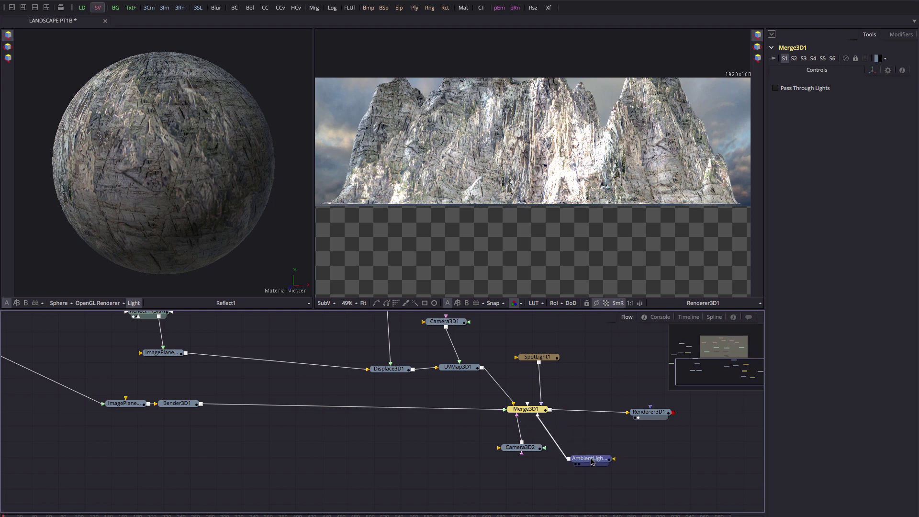
- Set the ambient light's Intensity to 0.2, trying 0.1 first
left_click(891, 160)
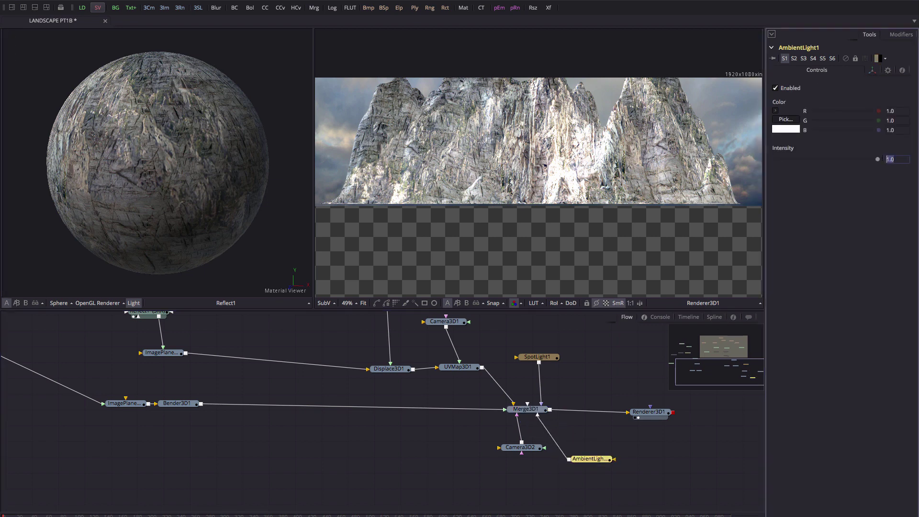
key("BackSpace")
type("0.1")
key("Return")
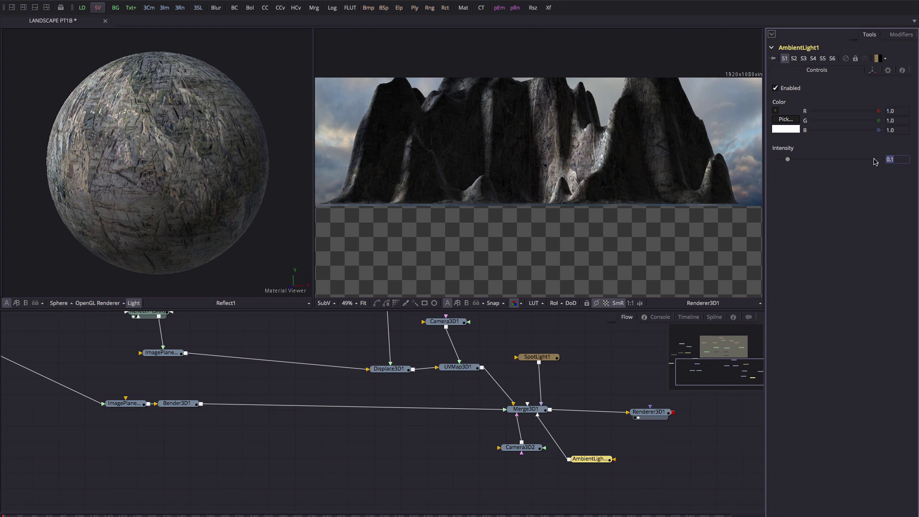
type("0.2")
key("Tab")
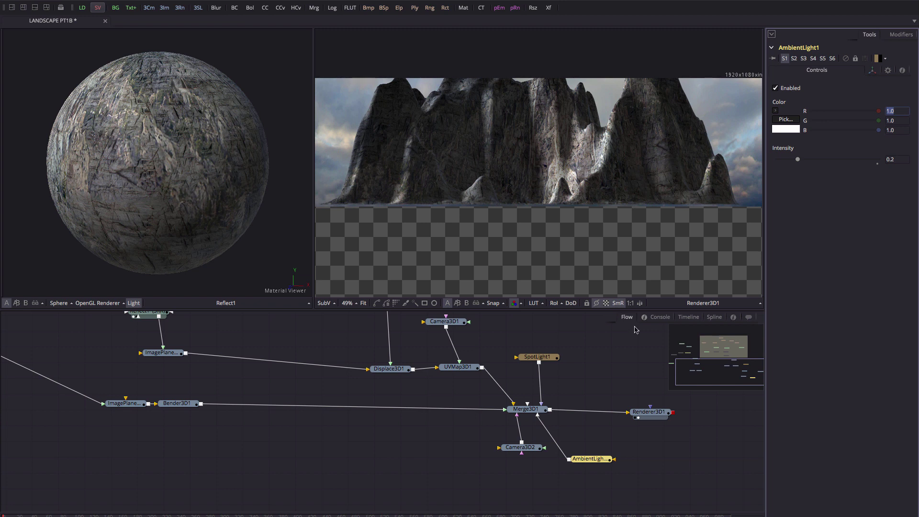
- Raise the render camera Camera3D2 slightly through its Y Offset to bring the mountain peaks into frame
left_click(526, 450)
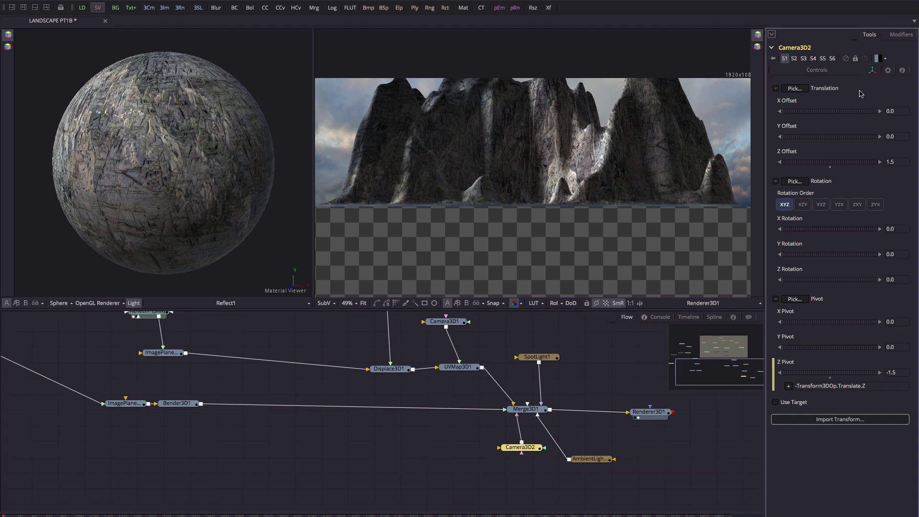
left_click_drag(816, 139, 820, 140)
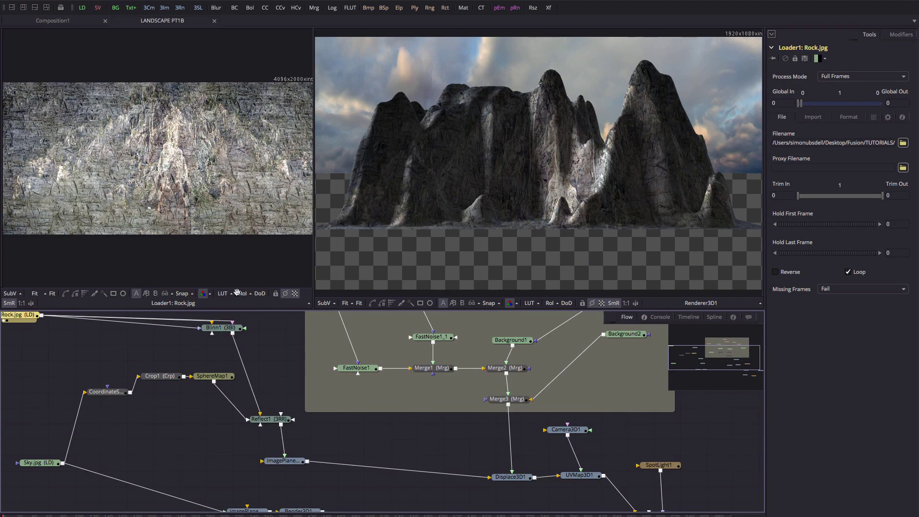
- Add a Brightness / Contrast node fed by the Rock.jpg loader and show its output in the first viewer
left_click_drag(237, 291, 332, 326)
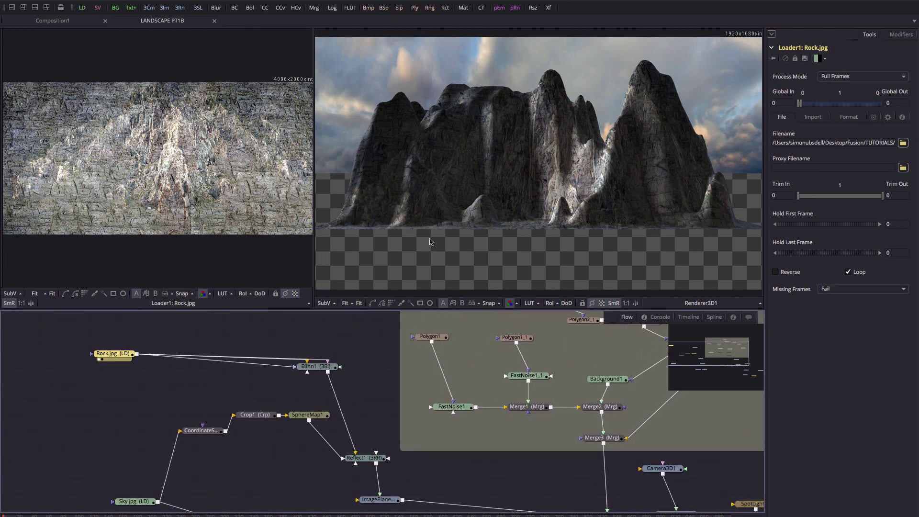
left_click_drag(115, 354, 81, 355)
left_click(129, 349)
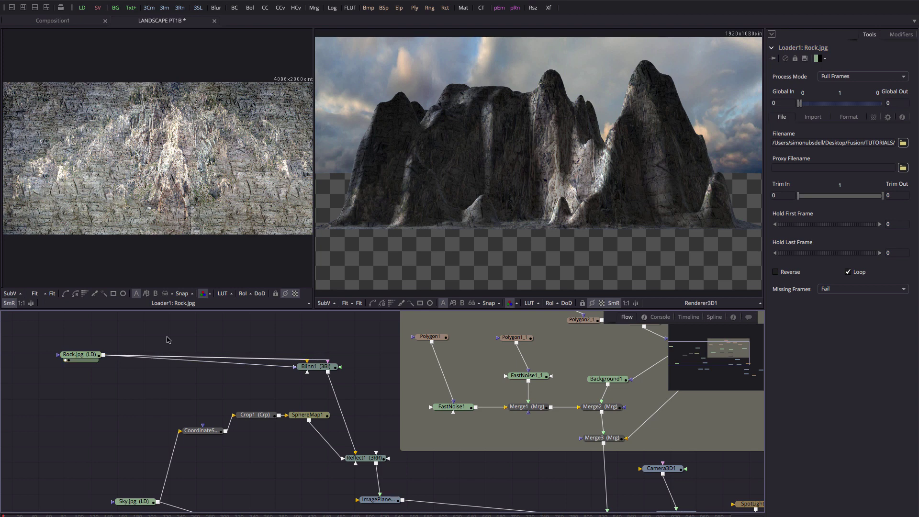
key("shift+space")
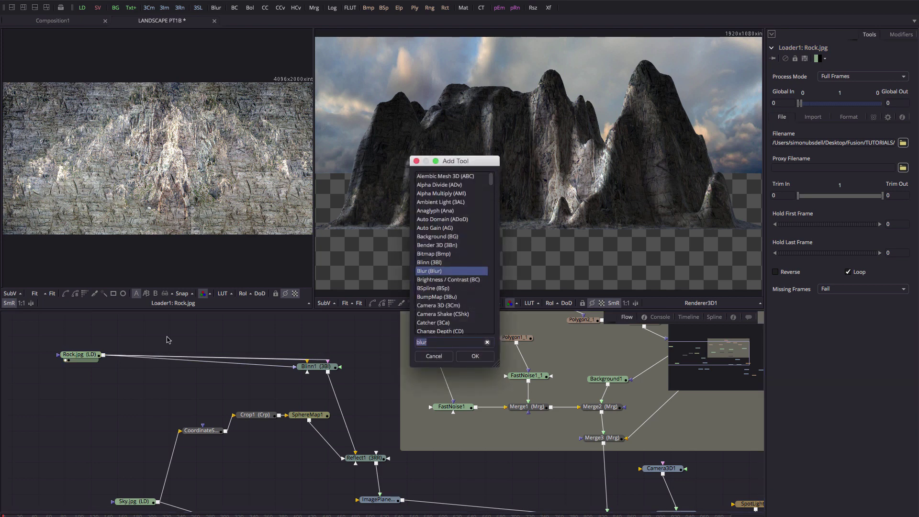
type("br")
key("Return")
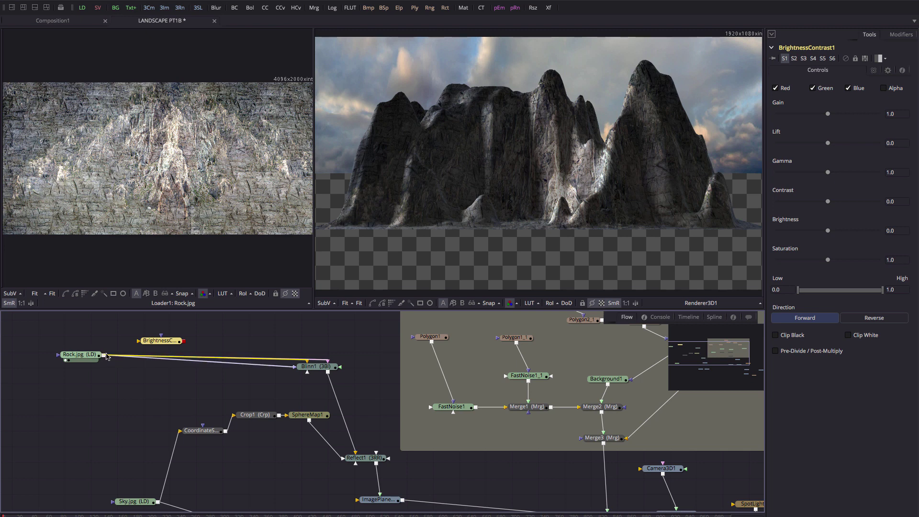
left_click_drag(103, 355, 166, 135)
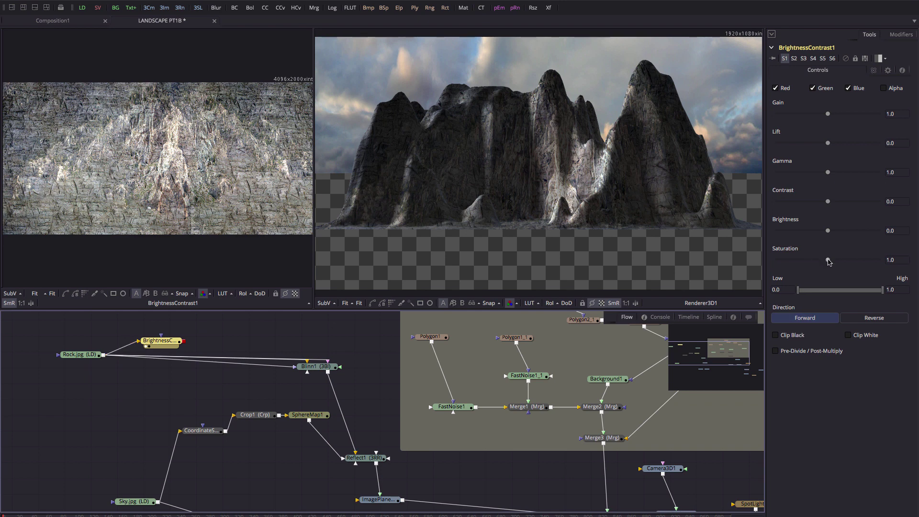
- Reduce the rock image's Saturation to 0 and set its Low level to 0.5 in the Brightness / Contrast node
left_click_drag(827, 260, 727, 263)
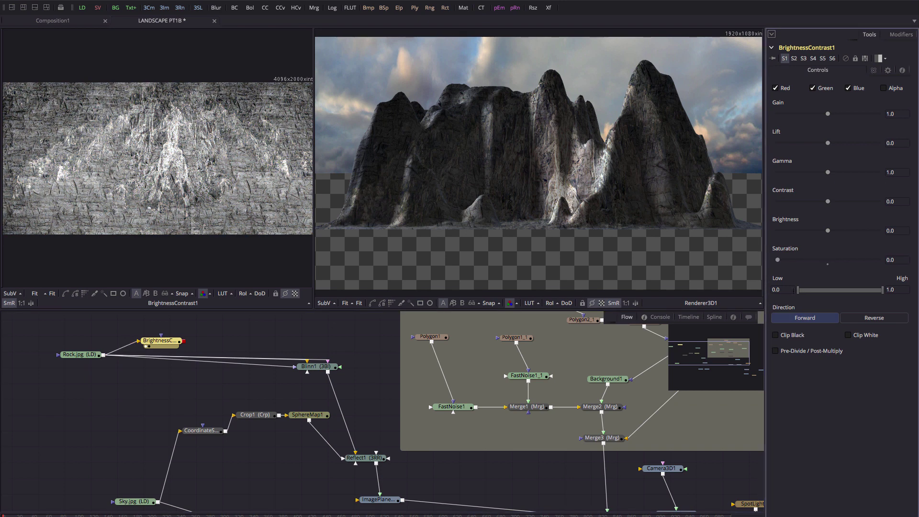
left_click(776, 289)
type(".5")
key("Tab")
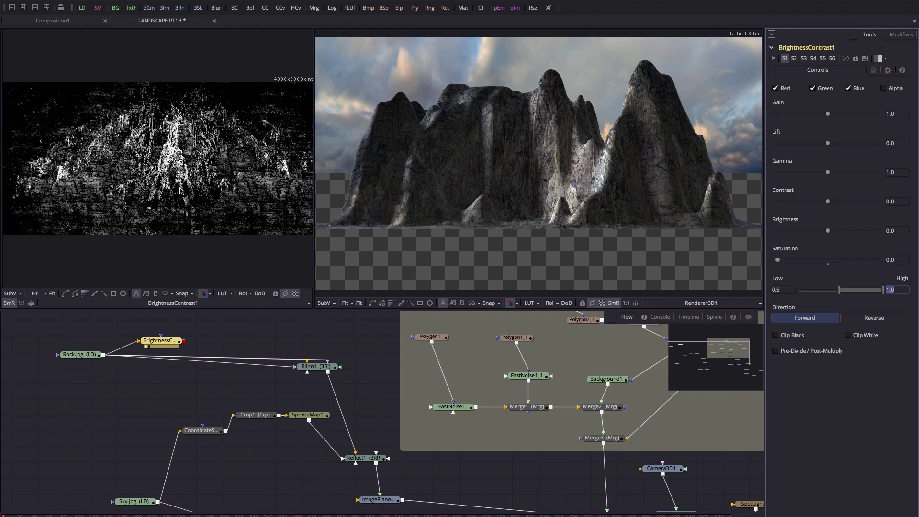
- Add a Create Bump Map node followed by a BumpMap node after the Brightness / Contrast node
left_click_drag(166, 343, 166, 338)
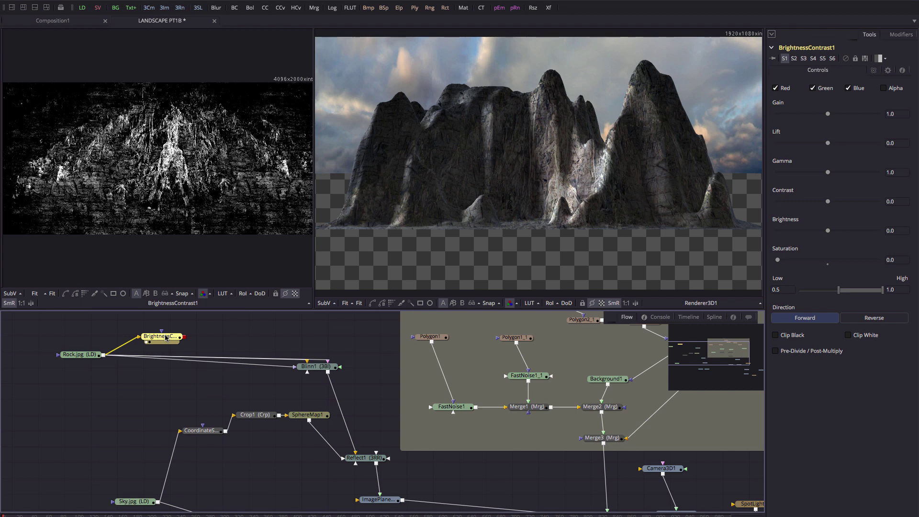
key("shift+space")
type("cre")
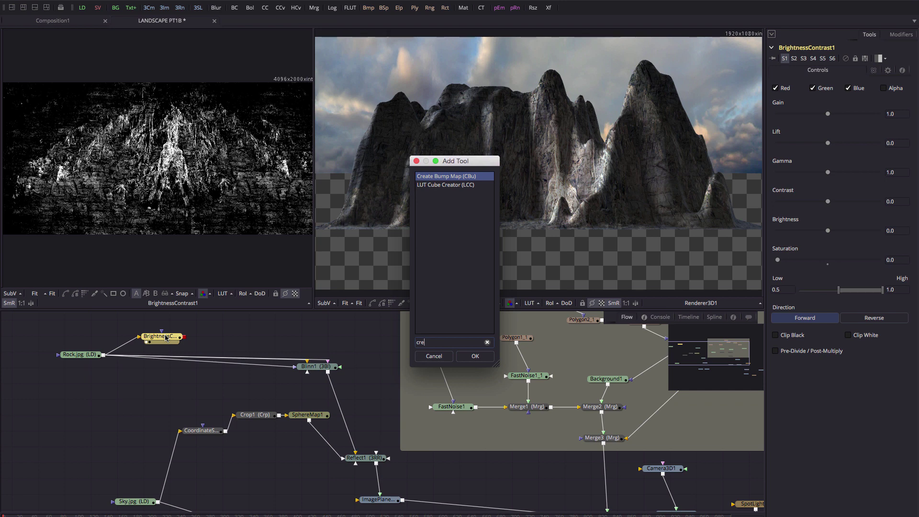
key("Return")
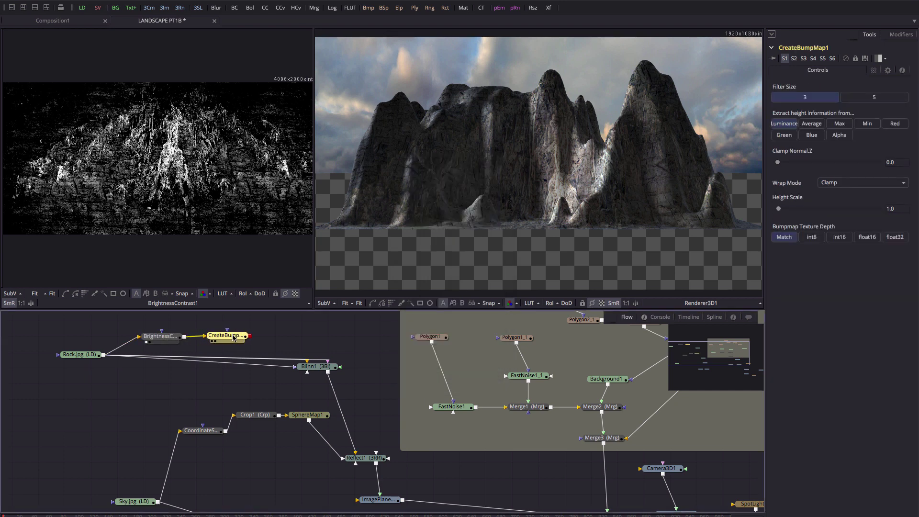
key("shift+space")
type("bump")
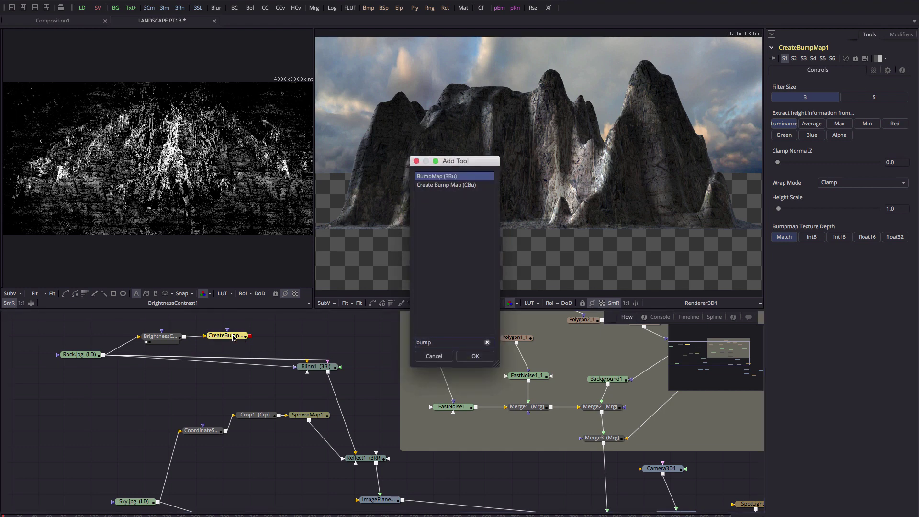
key("Return")
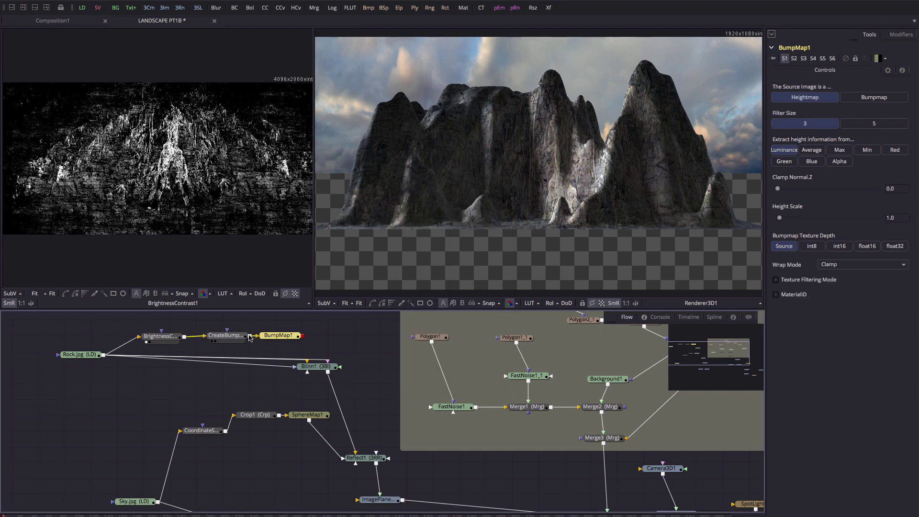
- Connect BumpMap1 to the Blinn material's bump input and, previewing it in the first viewer, set its source image type to Bumpmap
left_click_drag(281, 334, 307, 373)
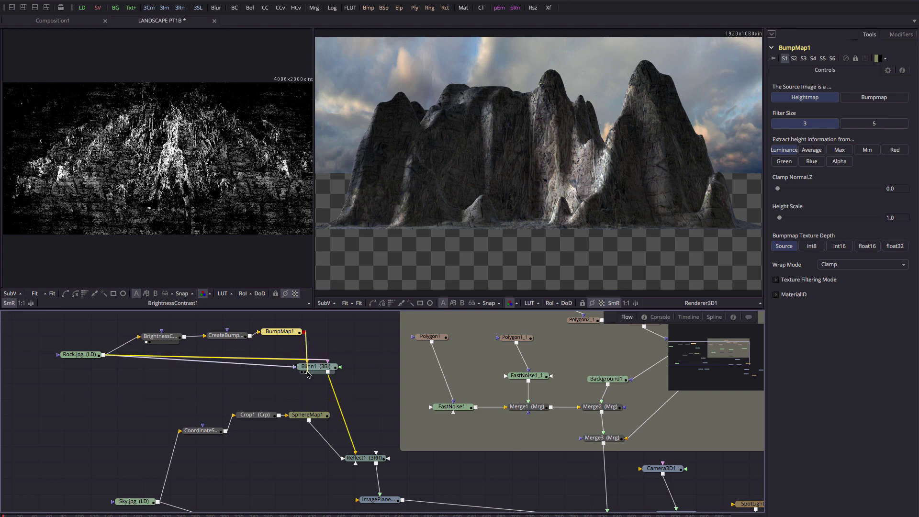
left_click_drag(307, 373, 308, 372)
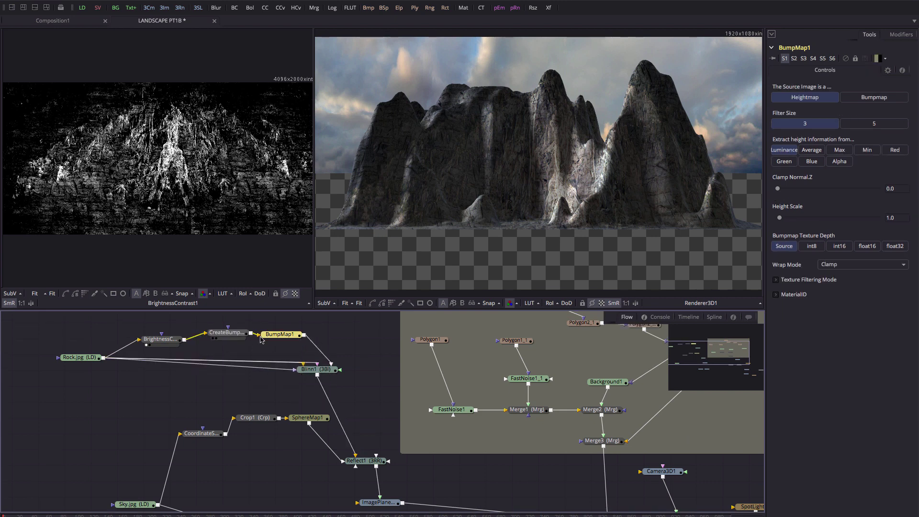
left_click_drag(279, 335, 227, 173)
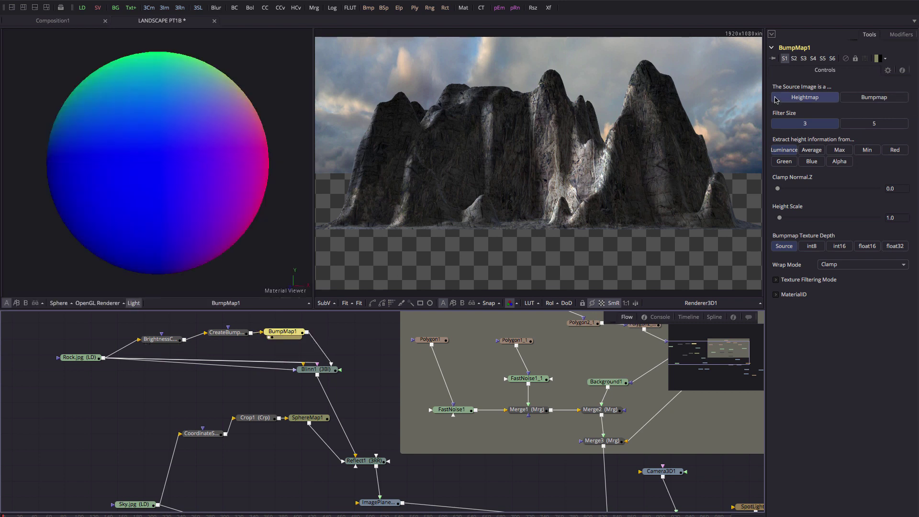
left_click(876, 98)
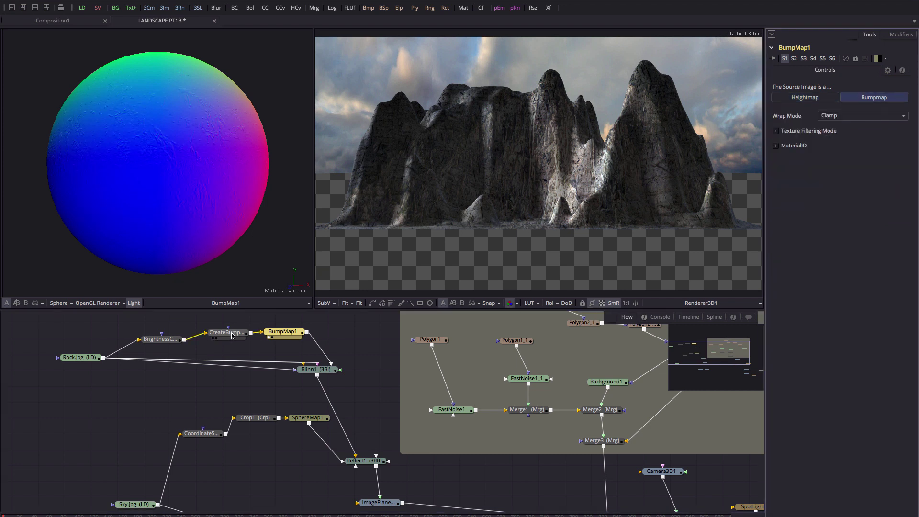
- Show the Create Bump Map output in the first viewer and space out the bump nodes in the flow
left_click_drag(228, 333, 229, 276)
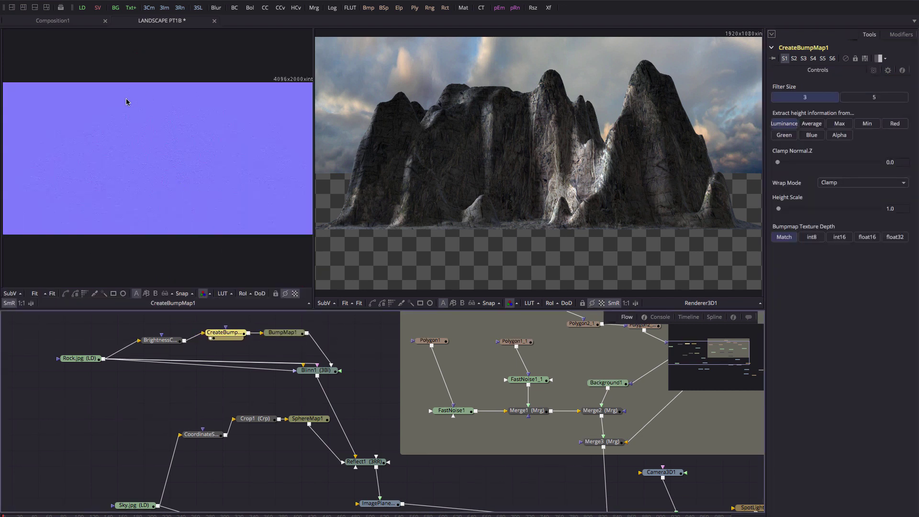
left_click_drag(172, 342, 163, 335)
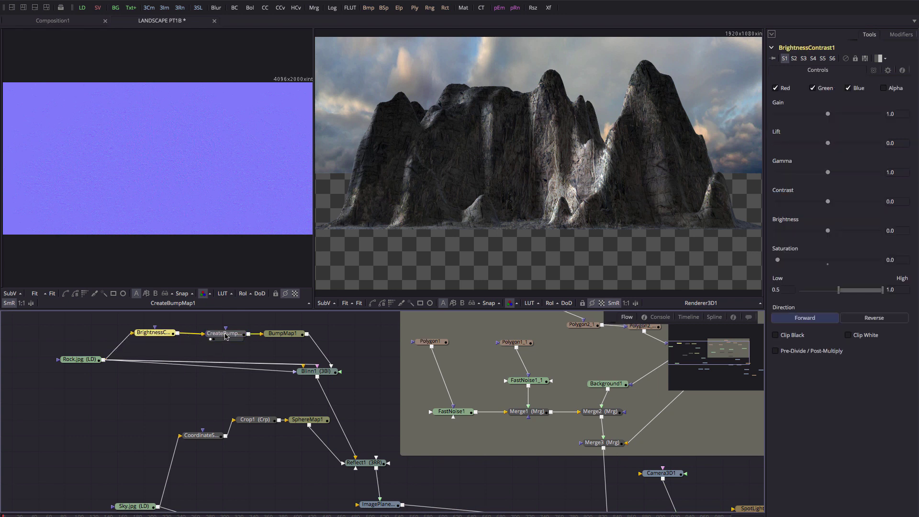
left_click_drag(225, 332, 215, 333)
left_click(283, 335)
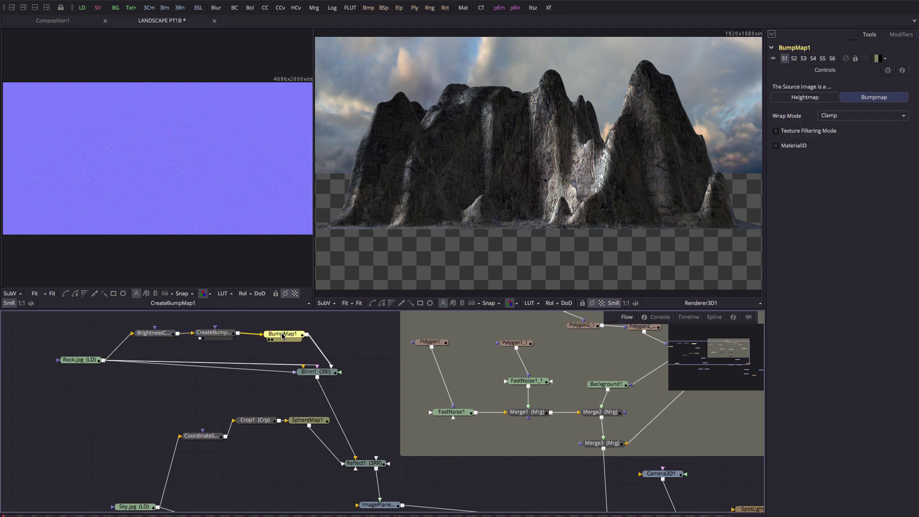
- Set the Create Bump Map's Height Scale to 2 and move the Brightness / Contrast node farther from it
left_click(225, 335)
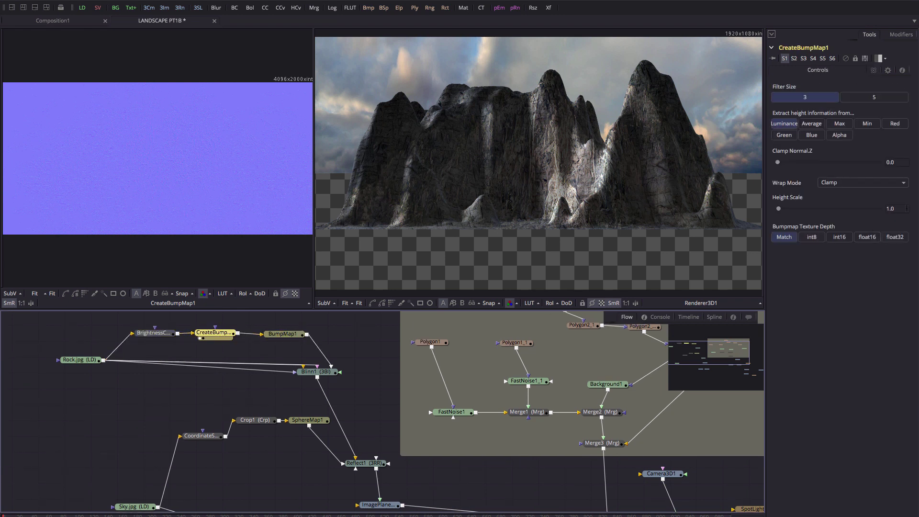
left_click(890, 208)
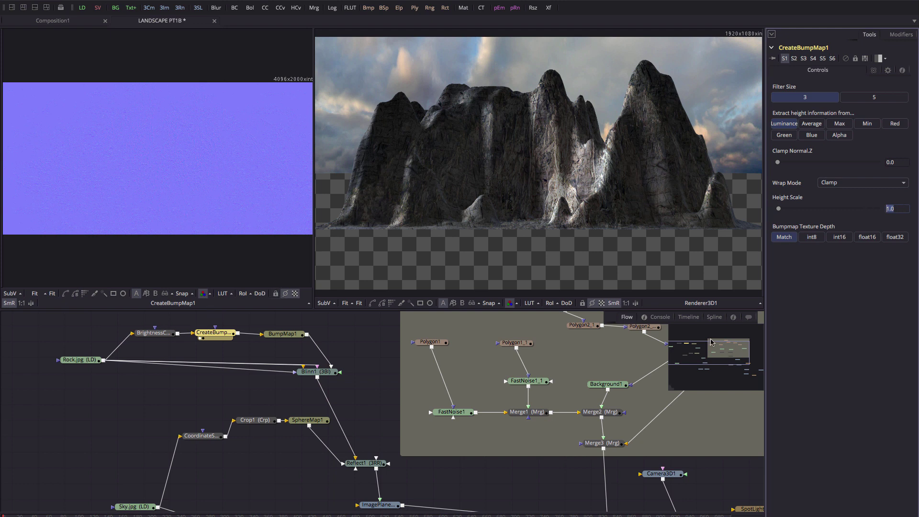
type("2")
key("shift+Tab")
left_click_drag(165, 334, 145, 334)
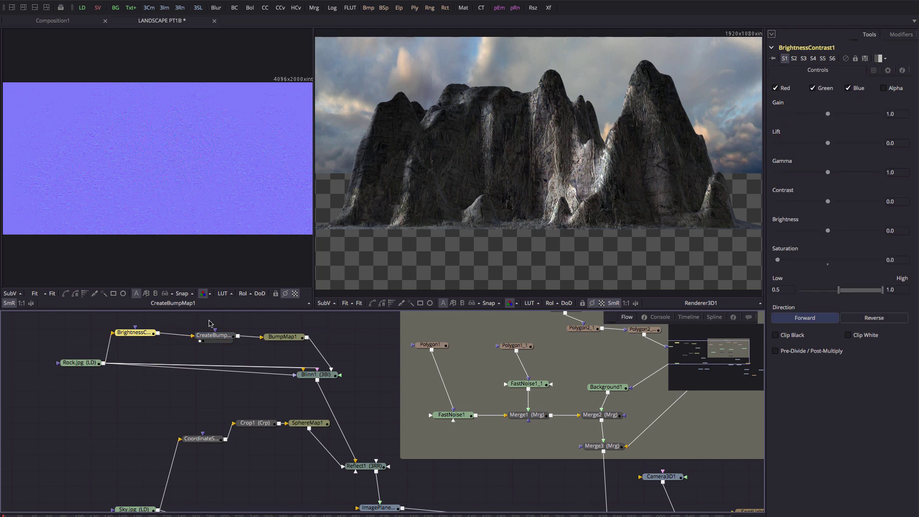
- Make room in the flow, insert a Blur node between Brightness / Contrast and Create Bump Map, and compare the result with the blur bypassed
left_click_drag(207, 320, 296, 335)
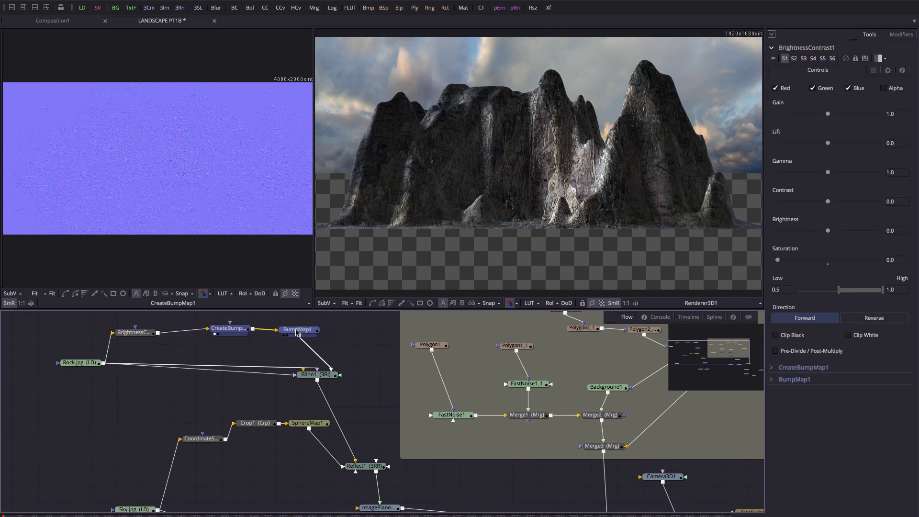
left_click(138, 337)
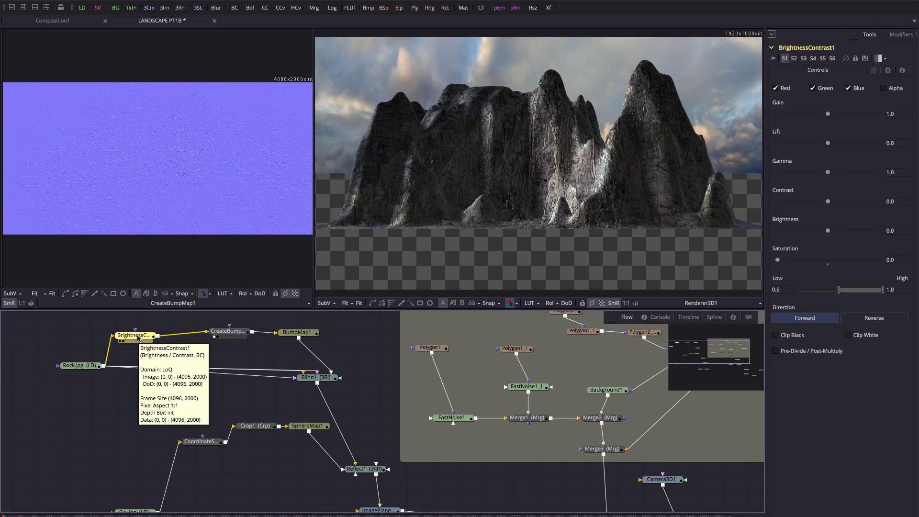
key("ctrl+space")
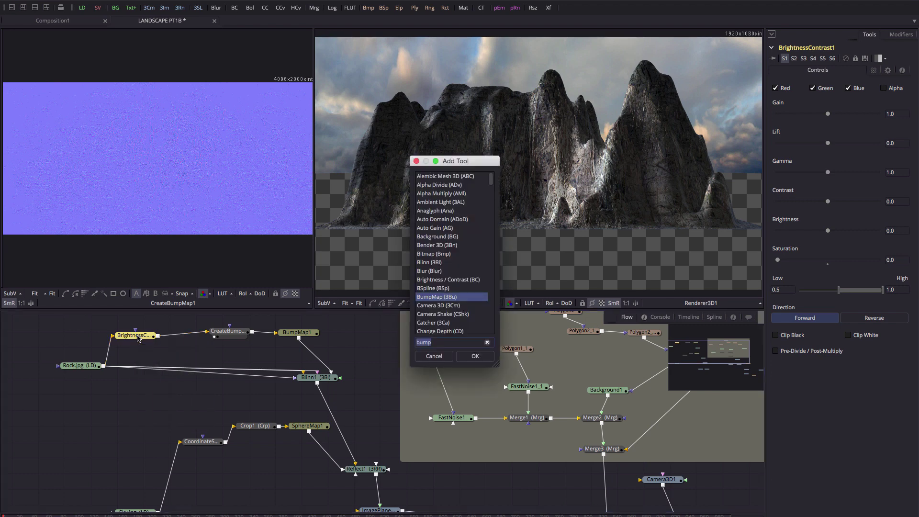
type("blur")
key("Return")
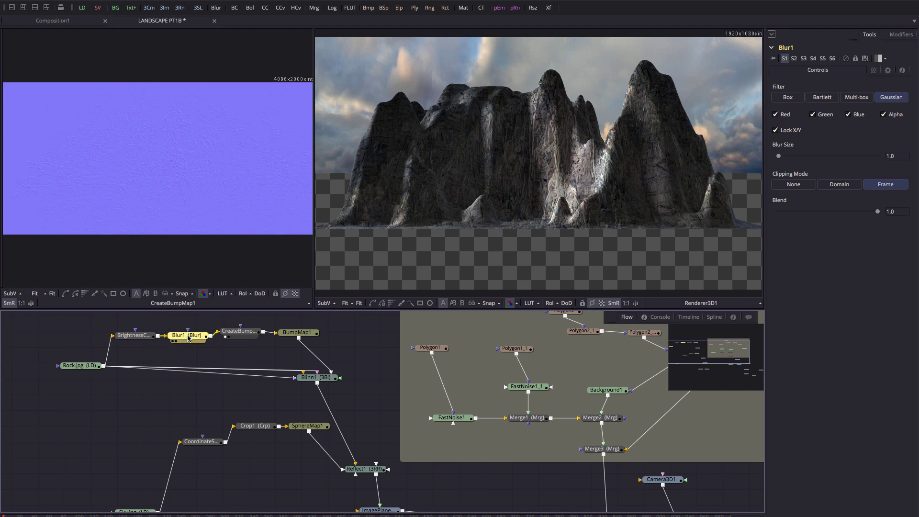
key("ctrl+p")
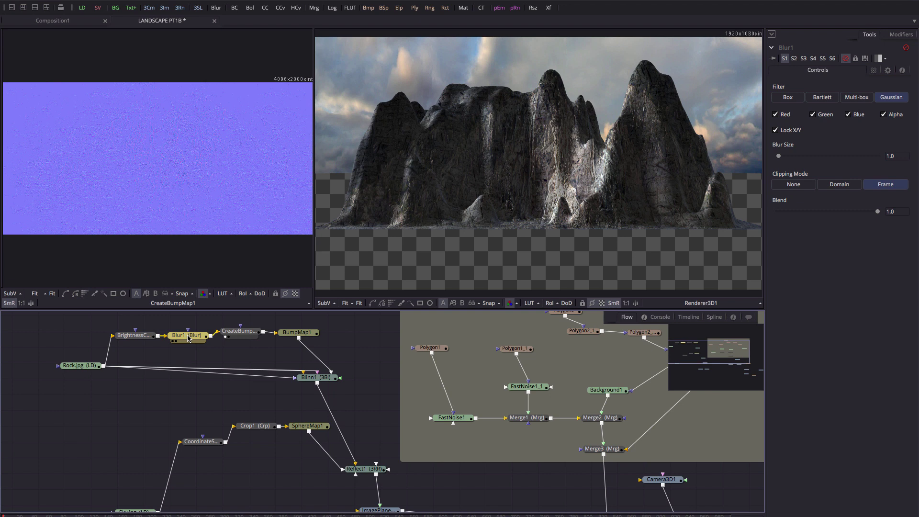
key("ctrl+p")
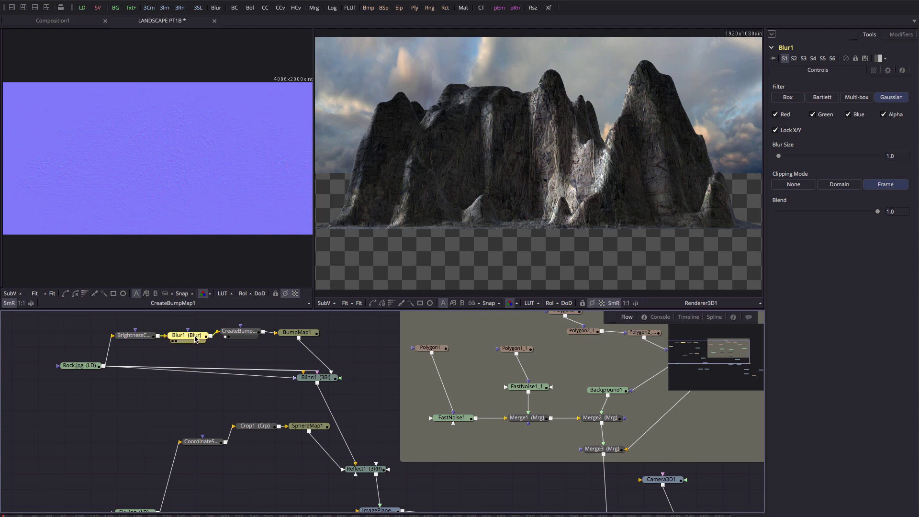
- Set the Create Bump Map node's Height Scale to 4
left_click(241, 333)
left_click(890, 209)
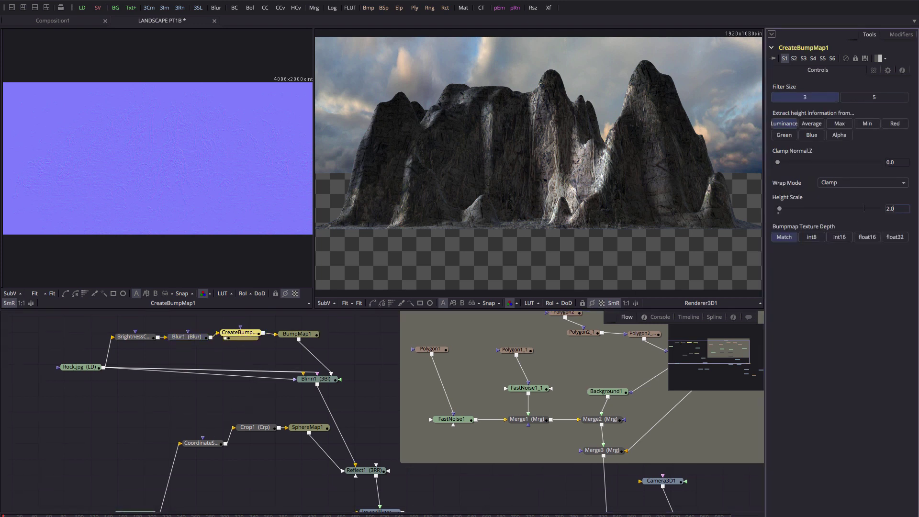
type("4")
key("Tab")
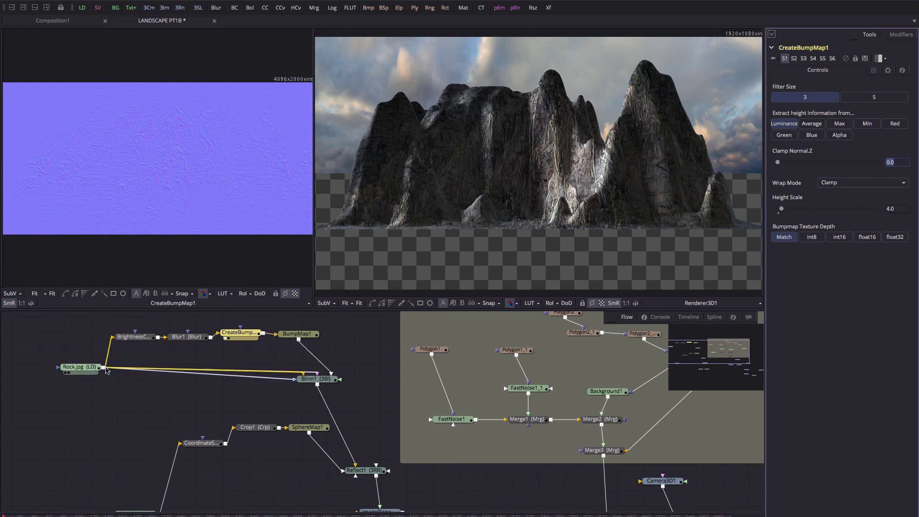
- Try feeding Rock.jpg straight into BumpMap1 as a Heightmap source with a Height Scale of 6
left_click_drag(106, 368, 277, 338)
left_click(285, 335)
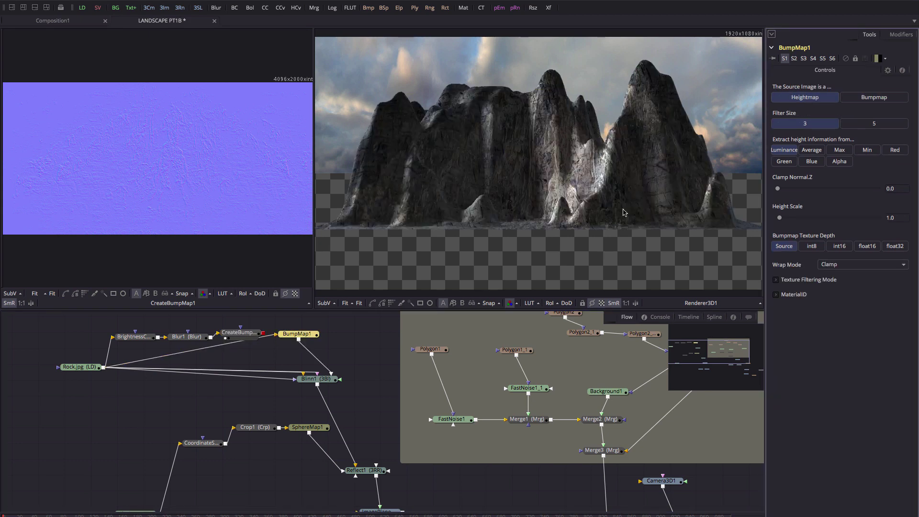
left_click_drag(297, 336, 306, 343)
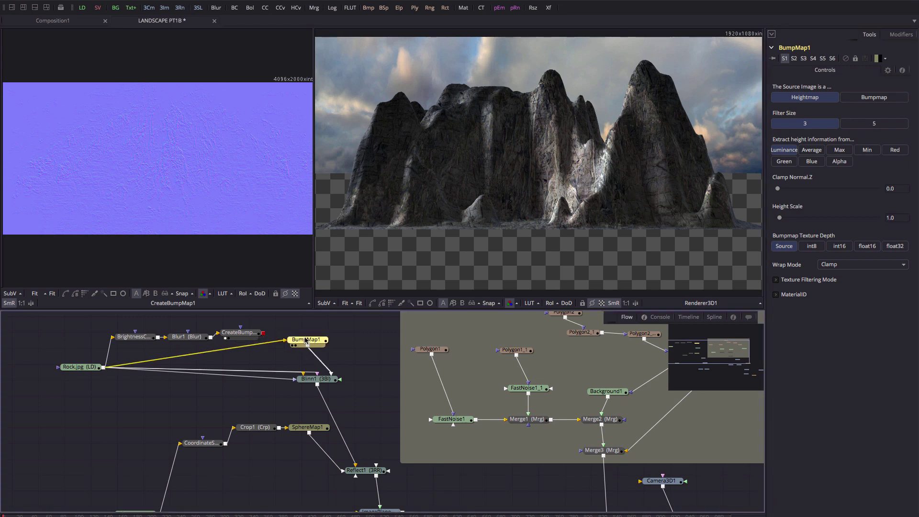
left_click(790, 217)
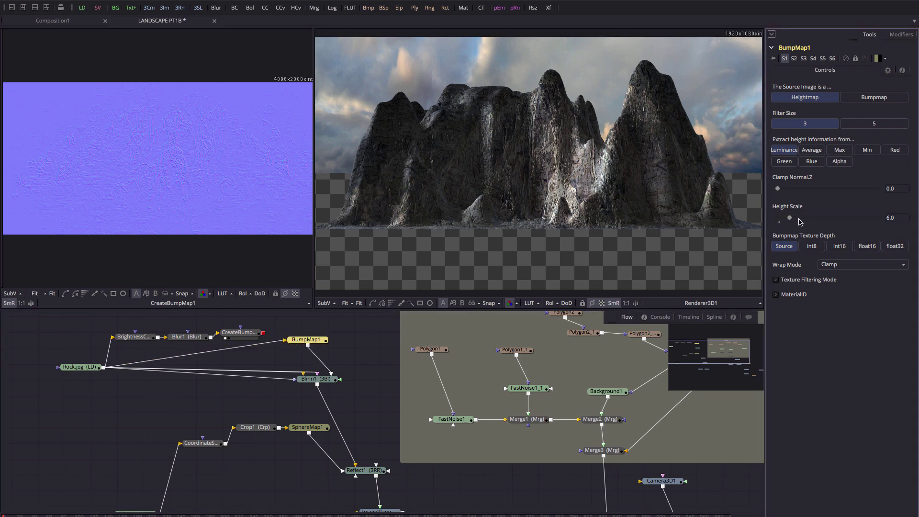
- Undo the direct Rock.jpg connection and the heightmap changes on BumpMap1
key("ctrl+z")
key("ctrl+z")
key("ctrl+z")
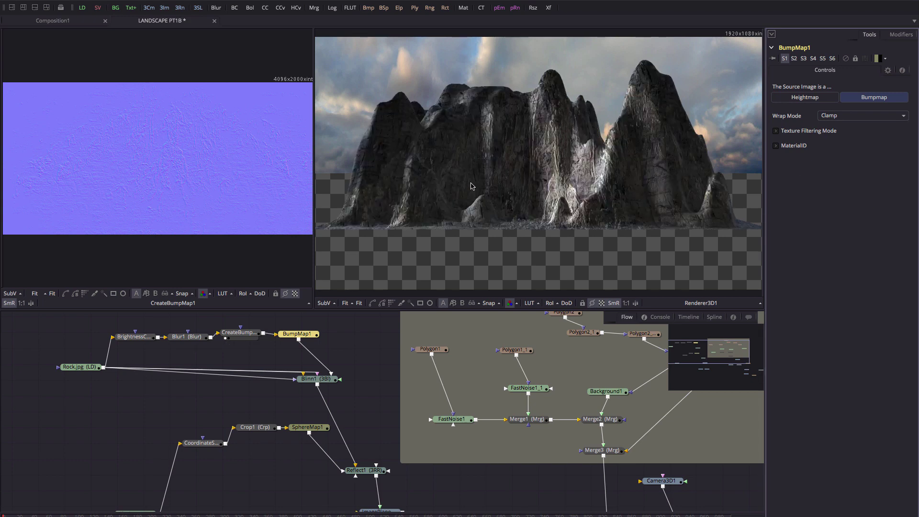
key("ctrl+z")
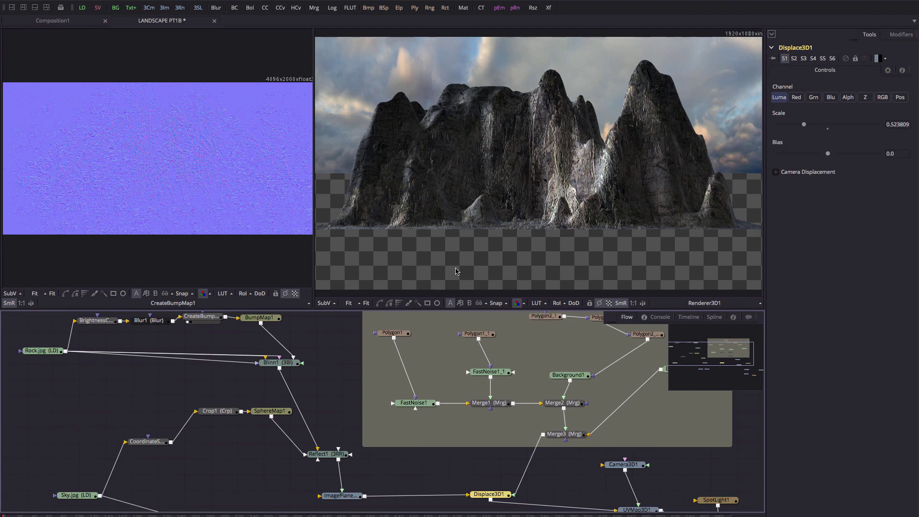
- Reposition Displace3D1 slightly and insert a second Displace 3D node after it in the flow
left_click_drag(486, 494, 491, 484)
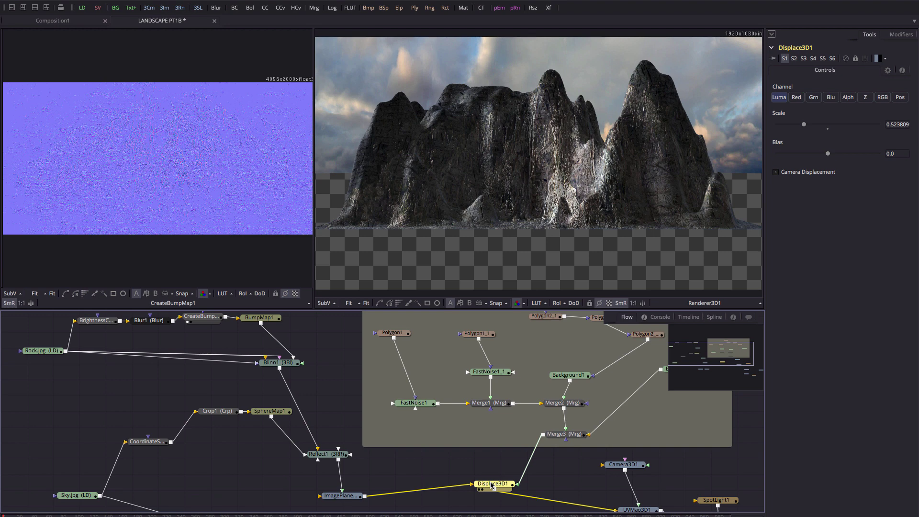
key("ctrl+space")
type("DISPL")
key("Down")
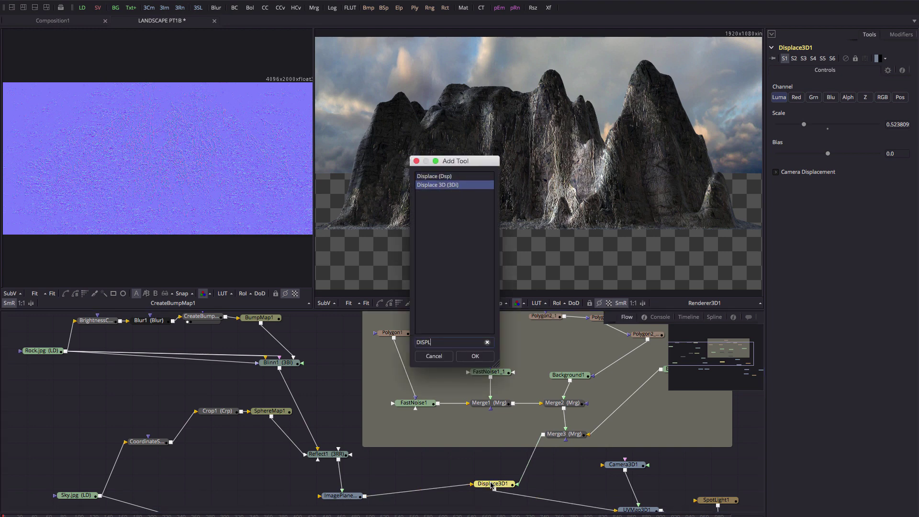
key("Return")
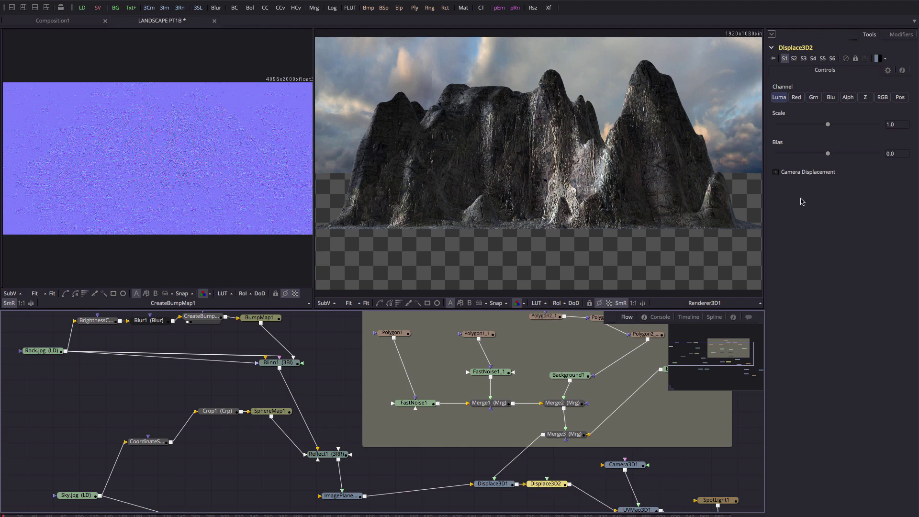
- Set the second Displace 3D node's Scale to 0.01
left_click(897, 124)
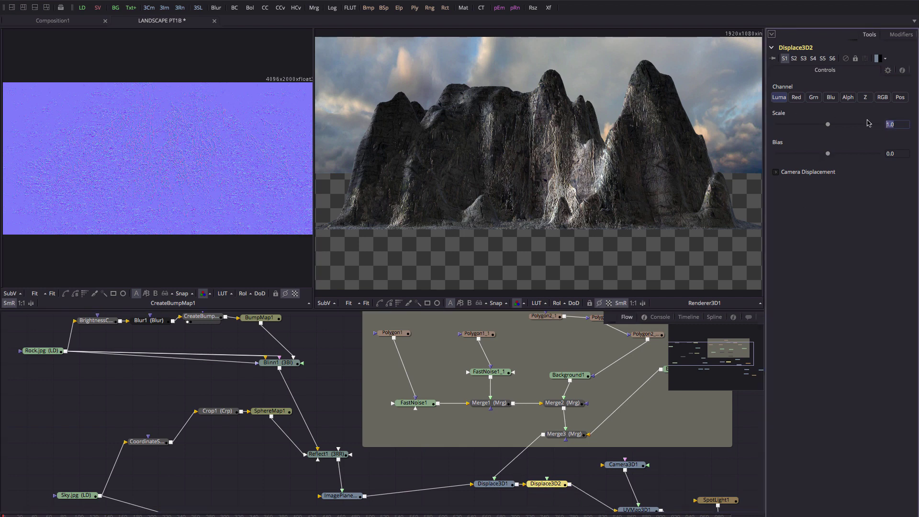
key("BackSpace")
type(".01")
key("Tab")
- Show the Brightness / Contrast output in the first viewer and connect it to Displace3D2 as the displacement image
left_click(98, 322)
scroll(97, 326, "up", 1)
left_click_drag(100, 336, 102, 166)
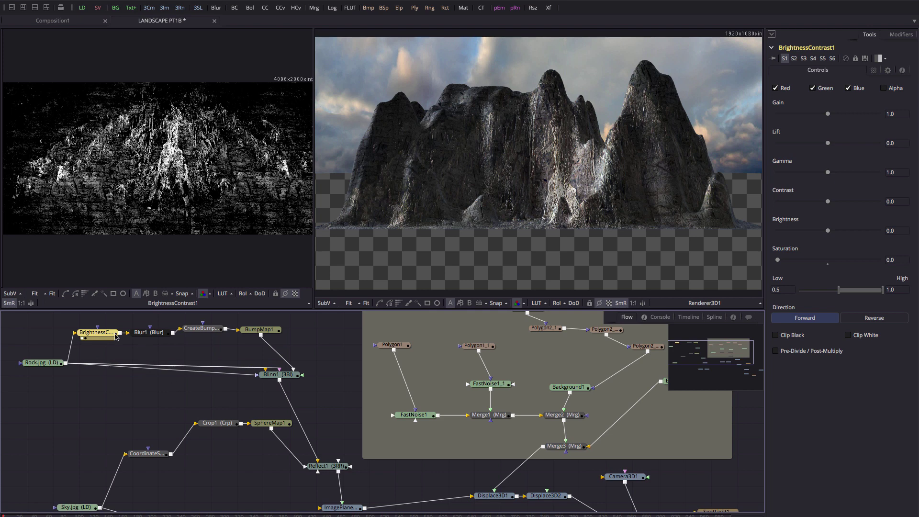
left_click_drag(121, 335, 545, 498)
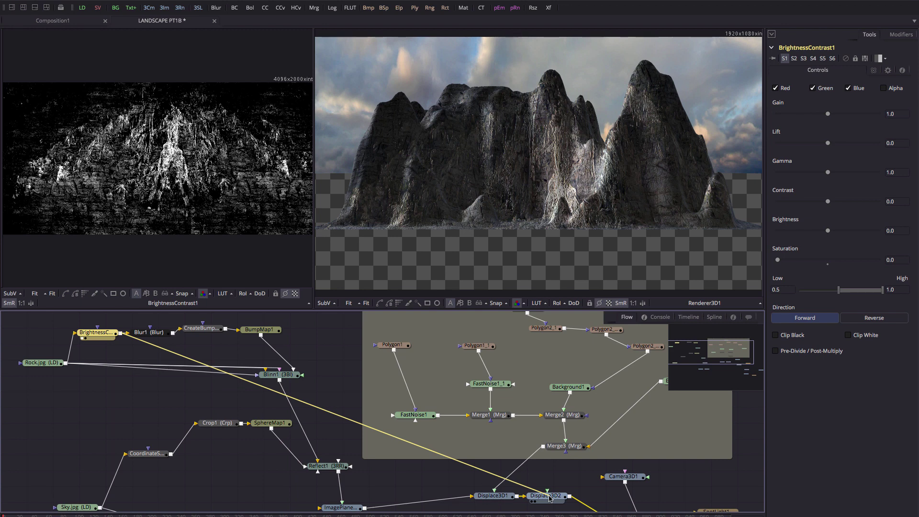
left_click_drag(550, 498, 550, 498)
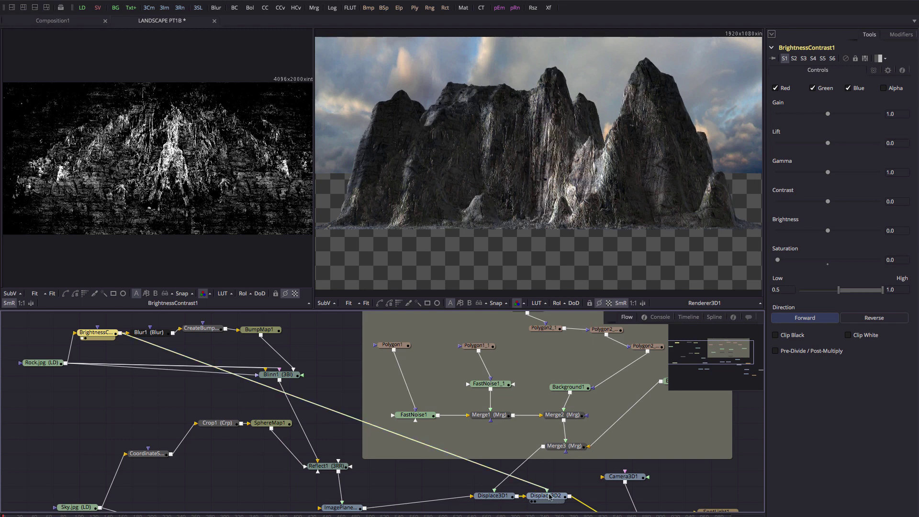
- Compare the rendered mountain with Displace3D2 bypassed and enabled to examine its fine rock displacement
left_click(549, 506)
scroll(550, 502, "down", 1)
key("ctrl+p")
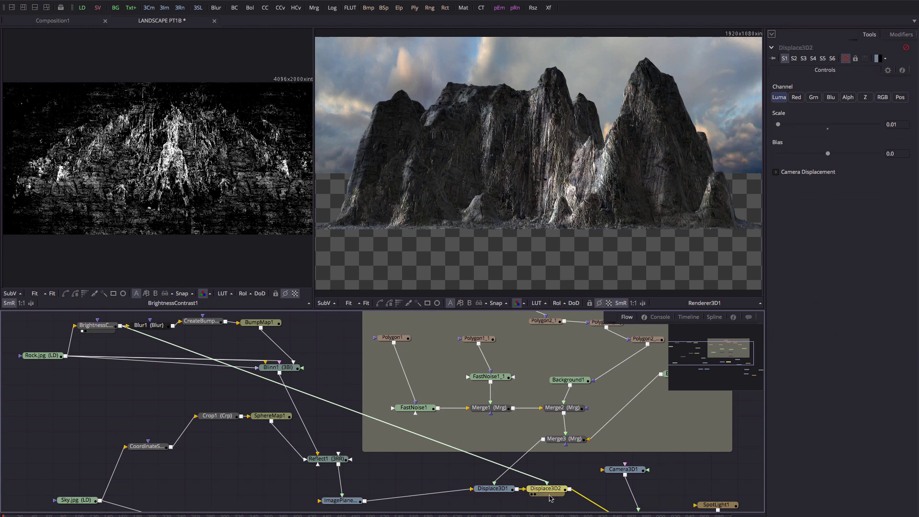
key("ctrl+p")
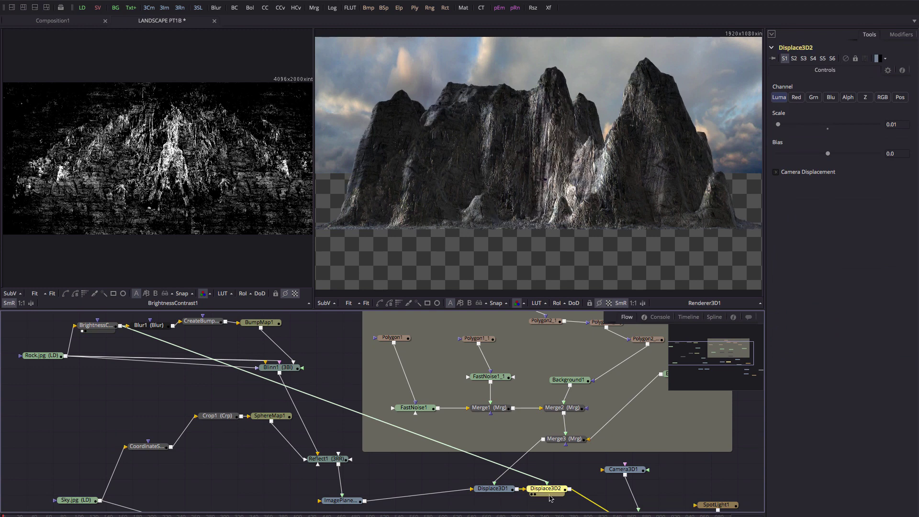
key("ctrl+p")
key("ctrl+p")
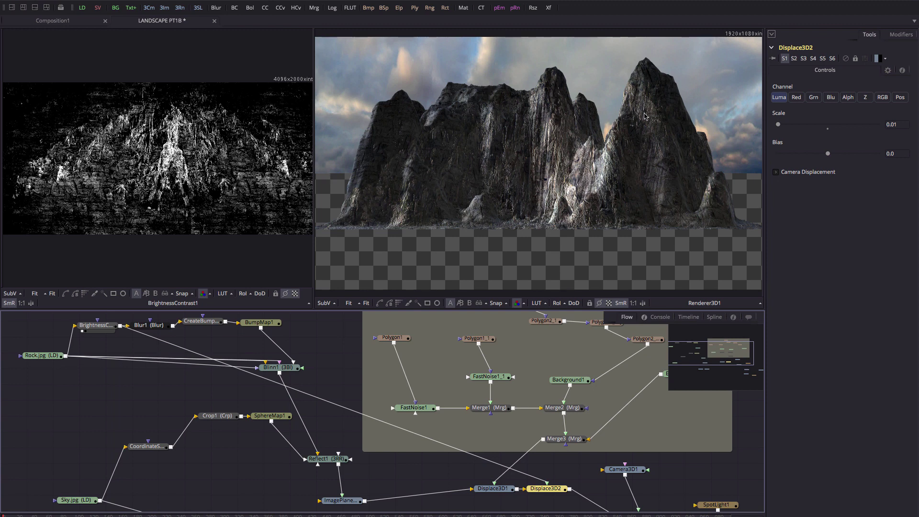
left_click(555, 489)
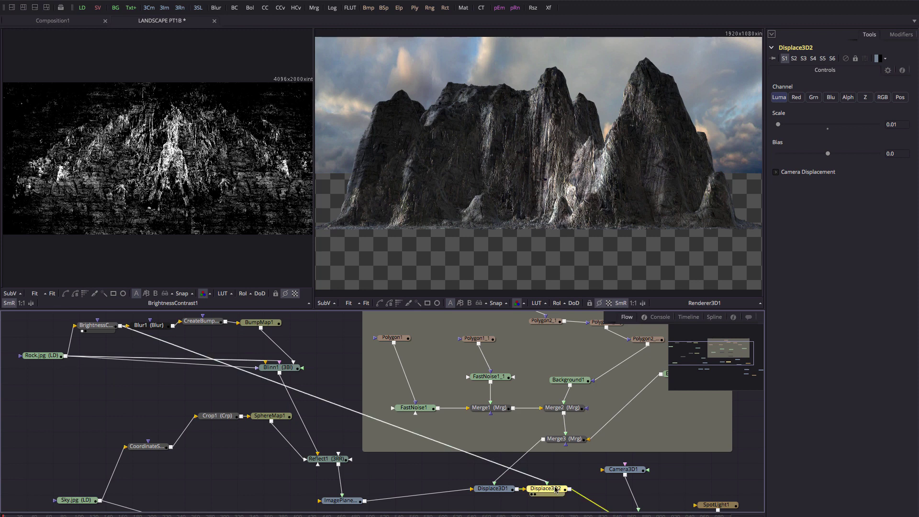